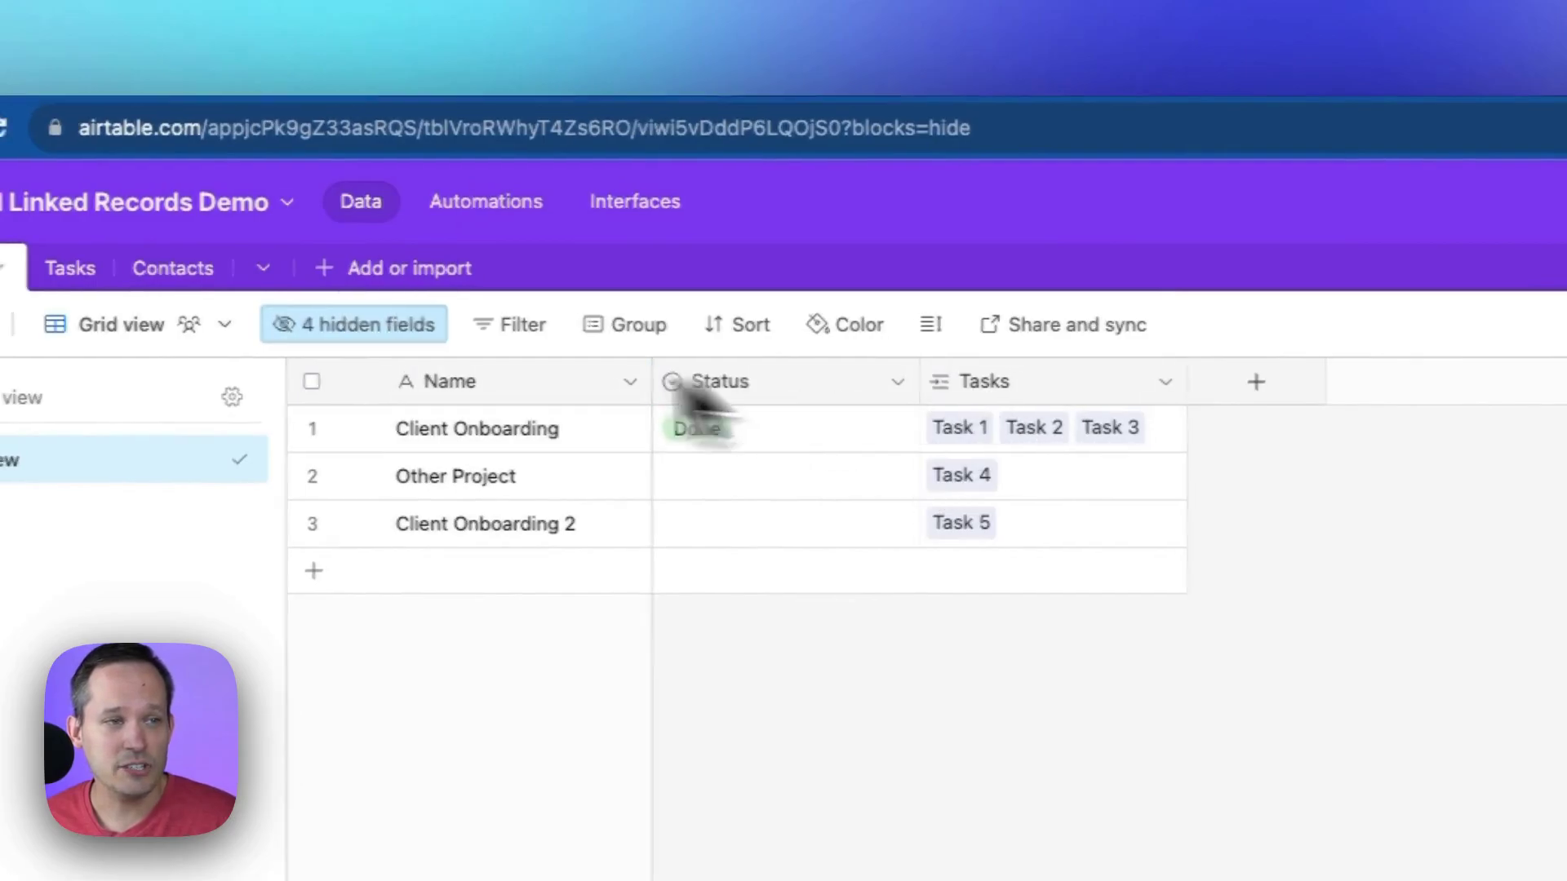
# Step: Switch to the Tasks table to see Task 1–5 and their linked projects
pyautogui.click(65, 269)
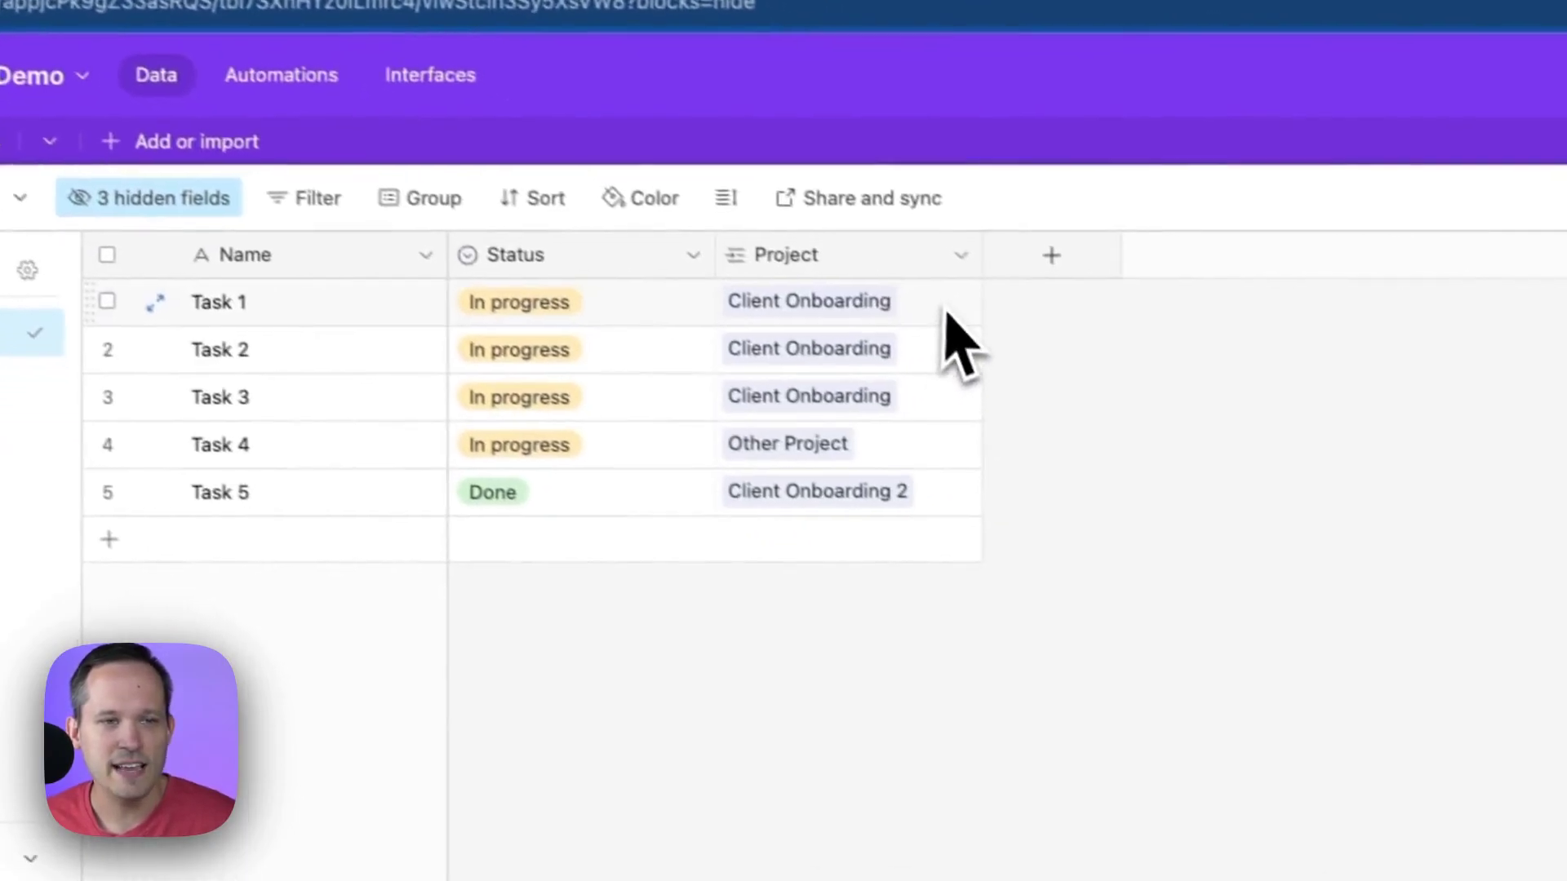
# Step: Inspect the Tasks Project link field's settings without changing them, then return to Projects
pyautogui.click(1126, 337)
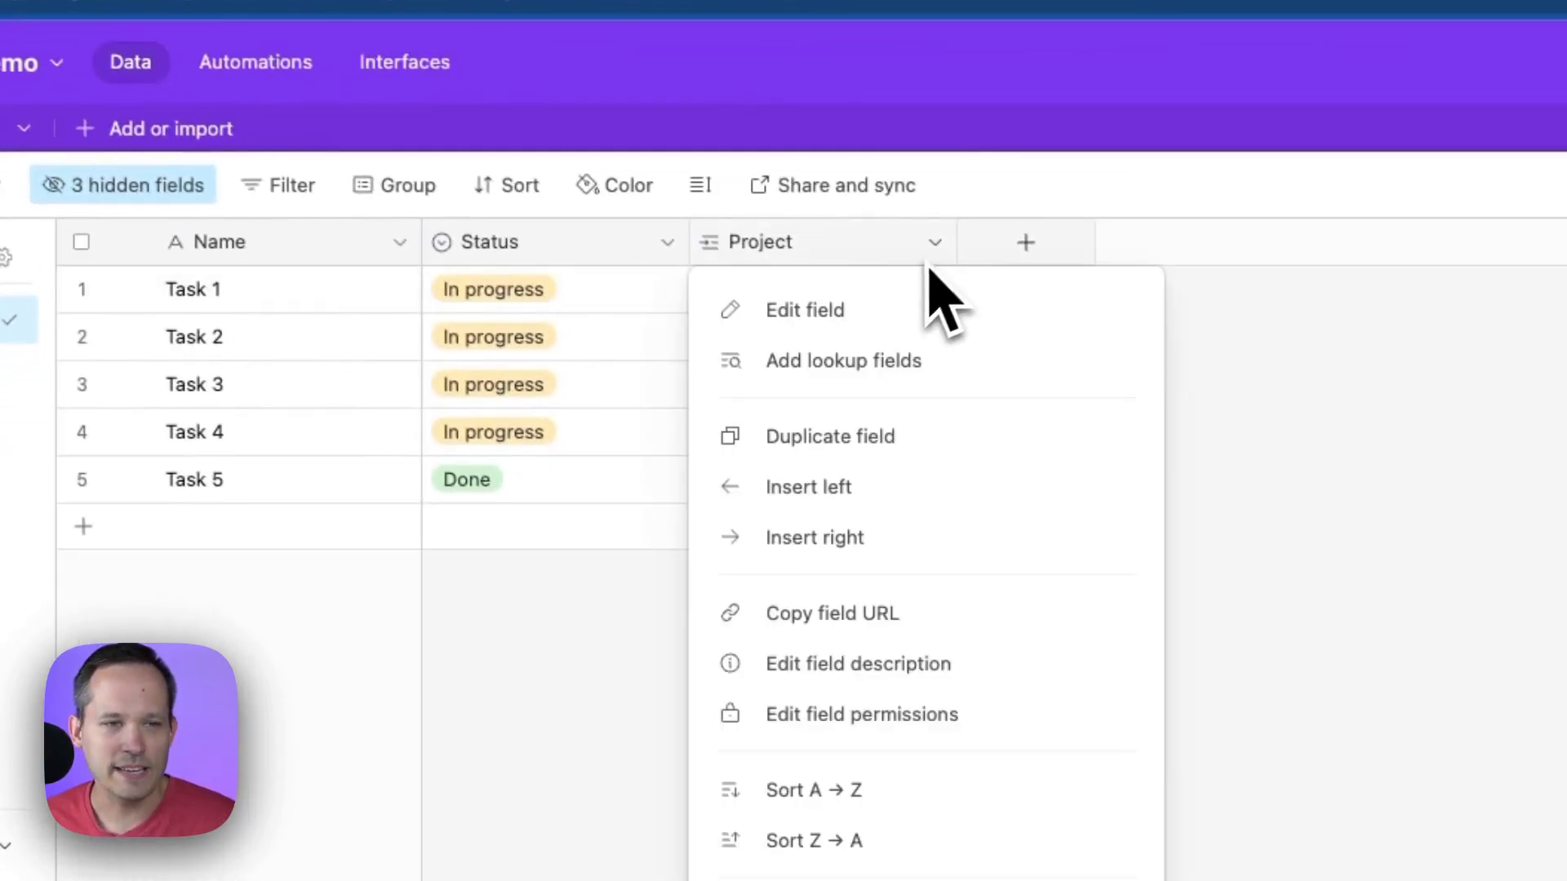
pyautogui.click(898, 310)
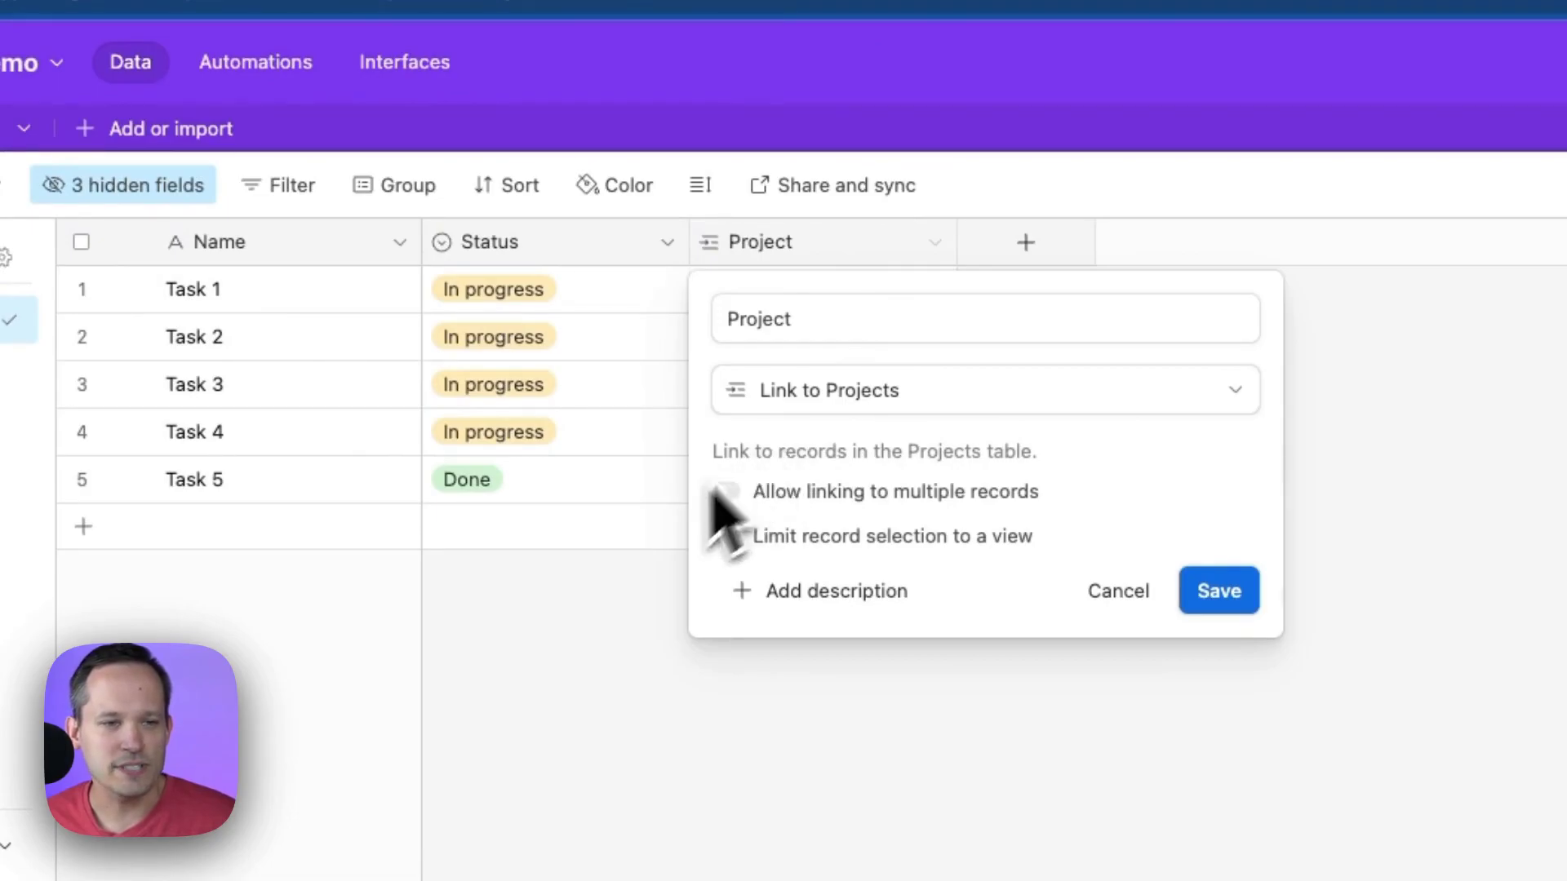
pyautogui.click(618, 642)
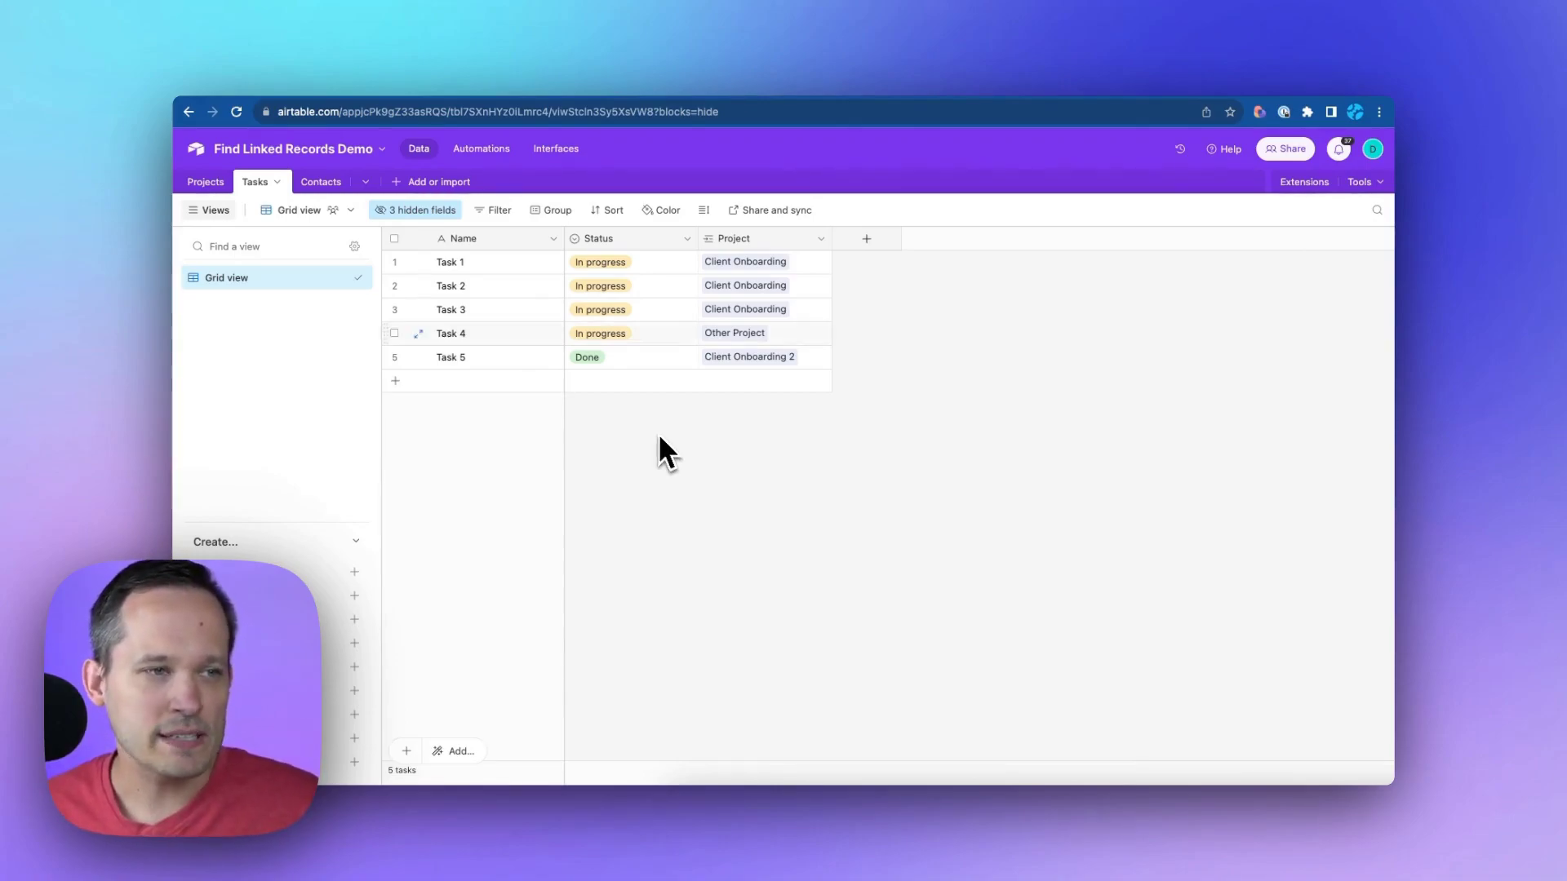
pyautogui.click(209, 184)
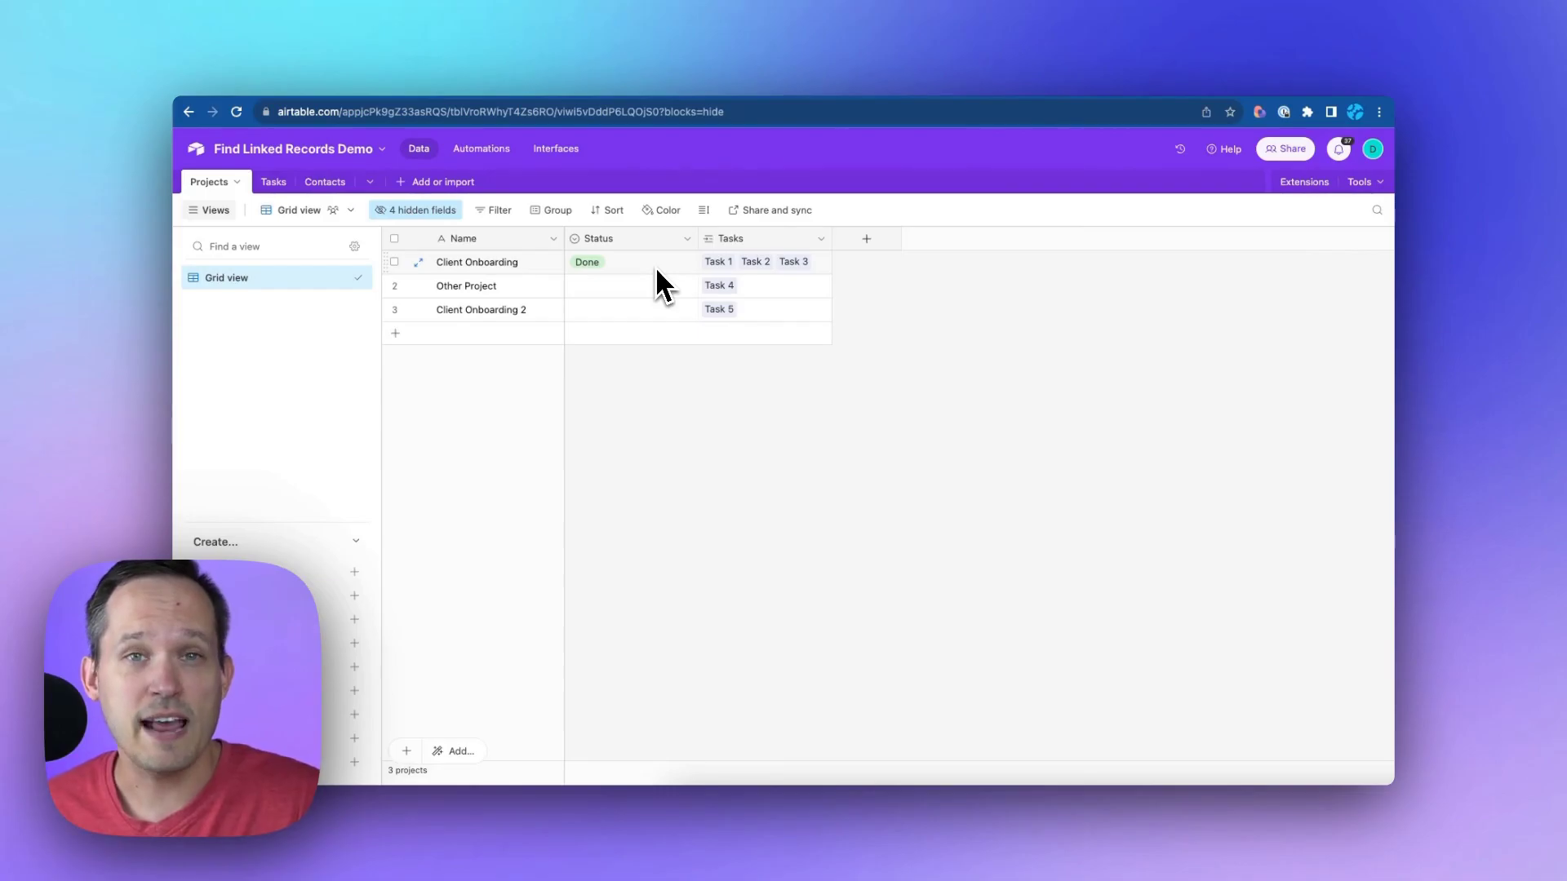
# Step: Open the Find Project Tasks automation and make Client Onboarding the trigger's test record
pyautogui.click(506, 155)
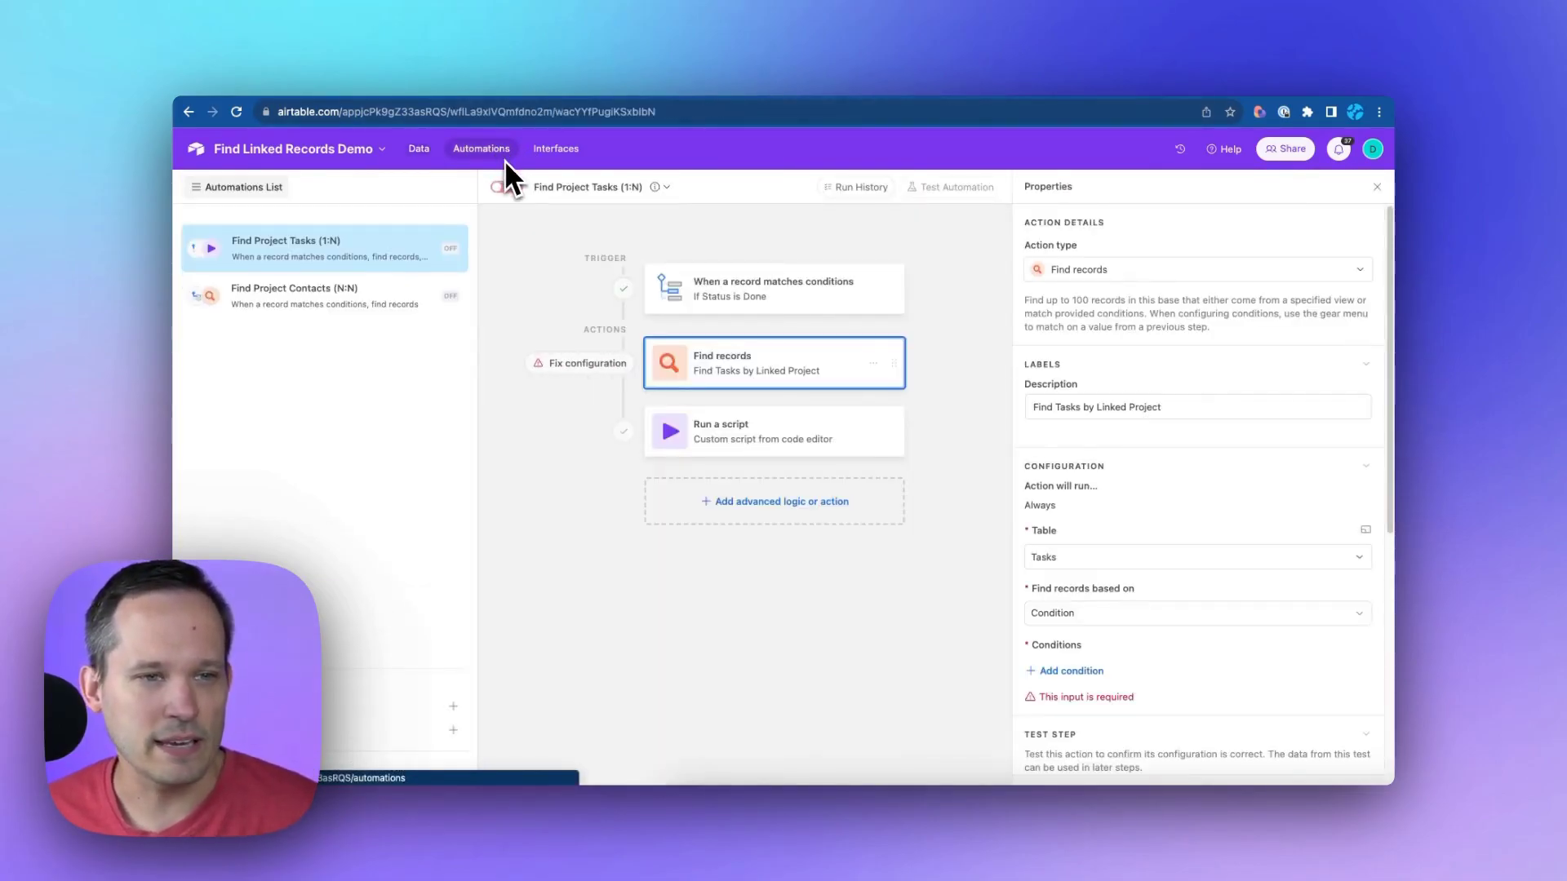
pyautogui.click(853, 308)
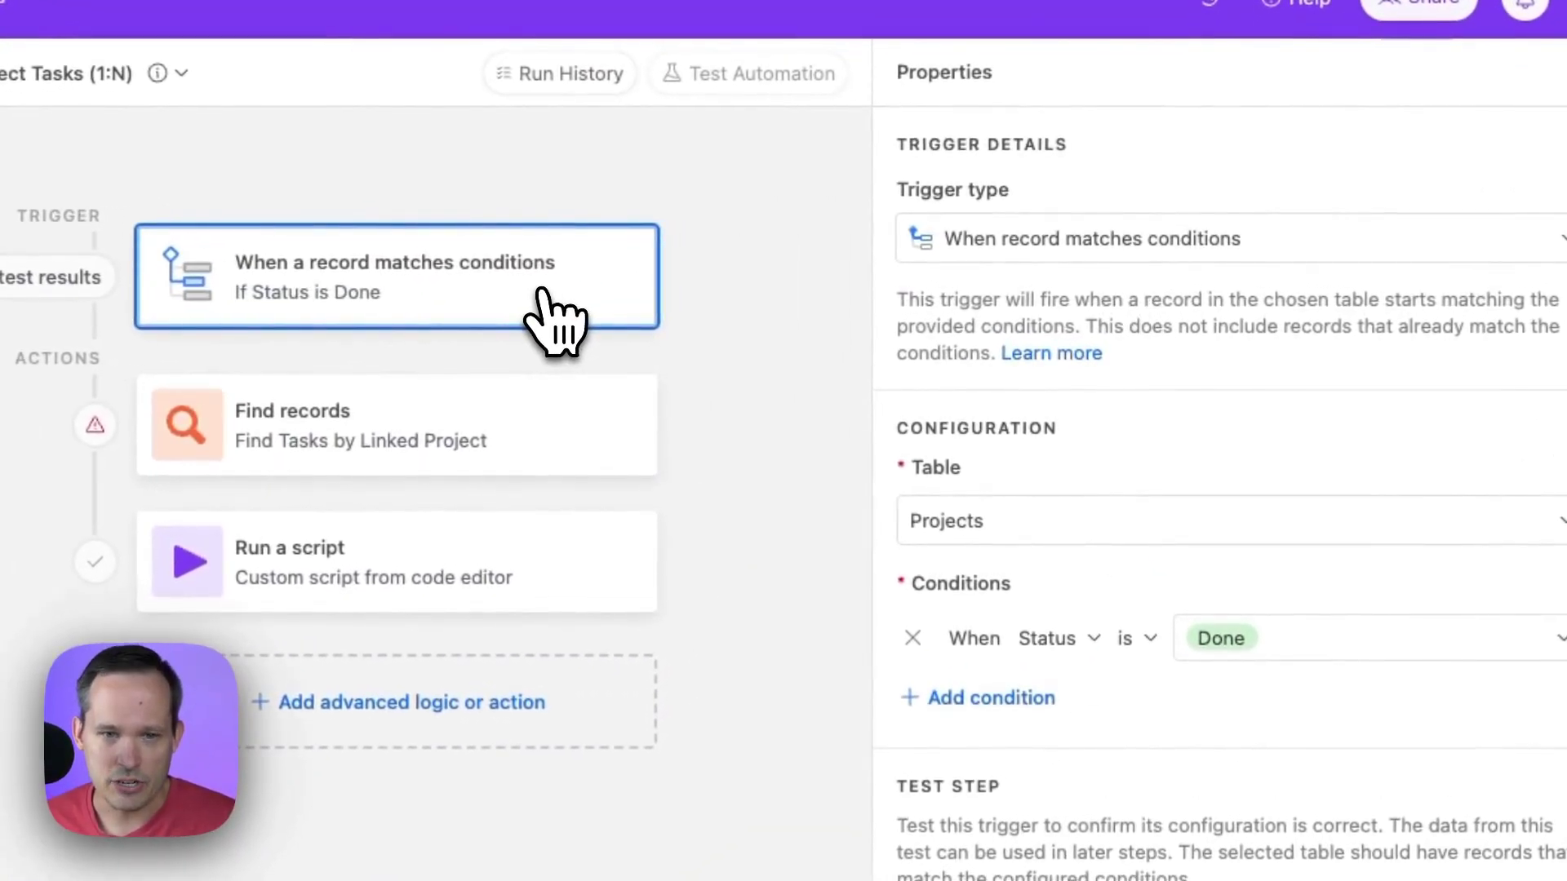
pyautogui.scroll(-1, 1016, 571)
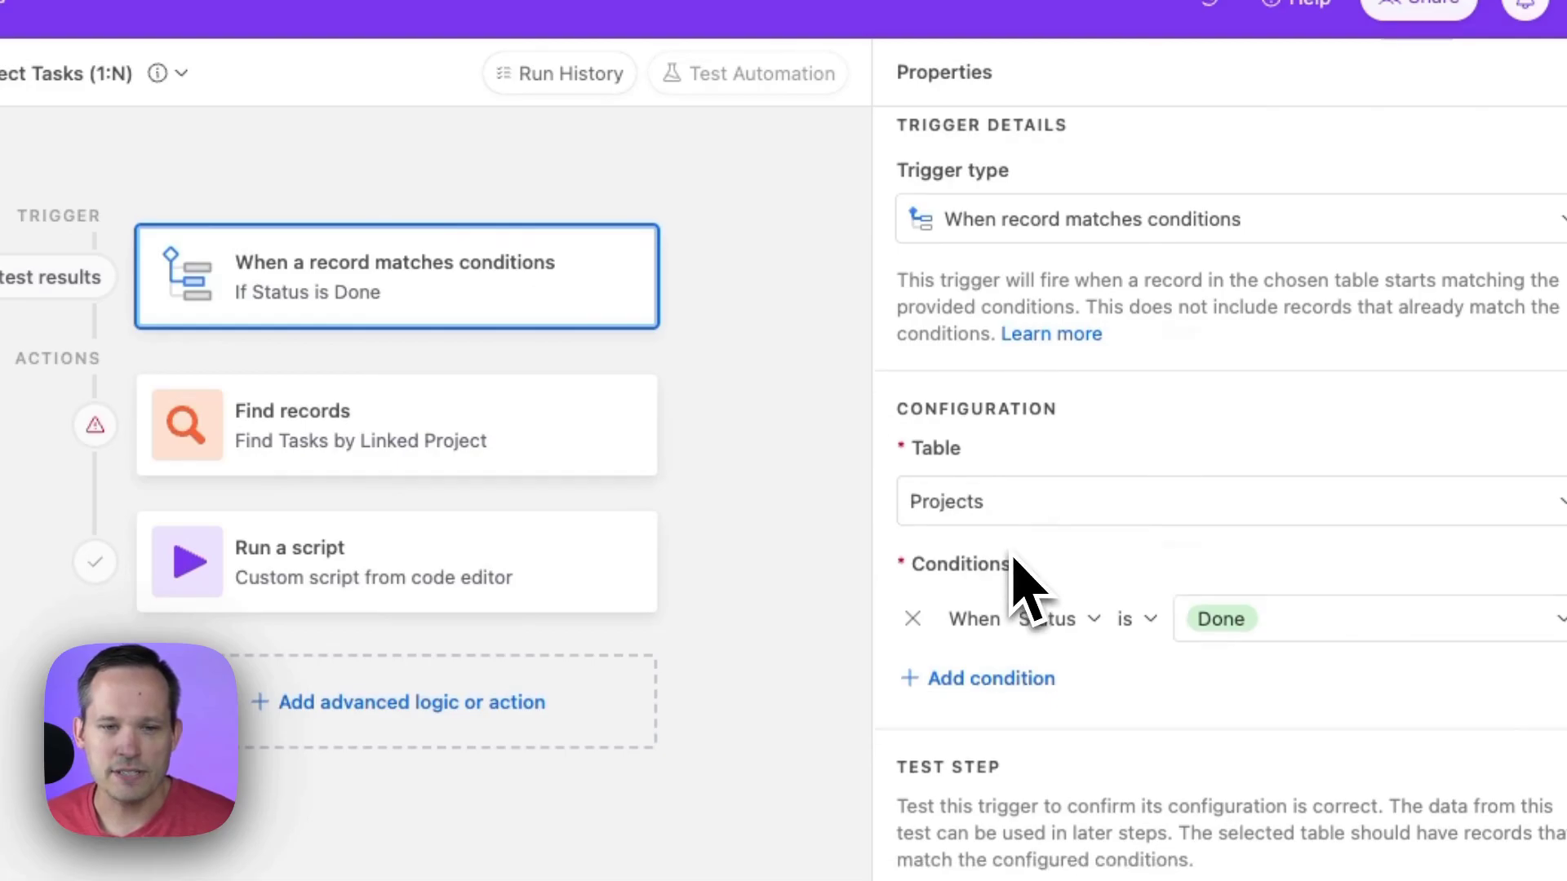
pyautogui.scroll(-3, 1017, 572)
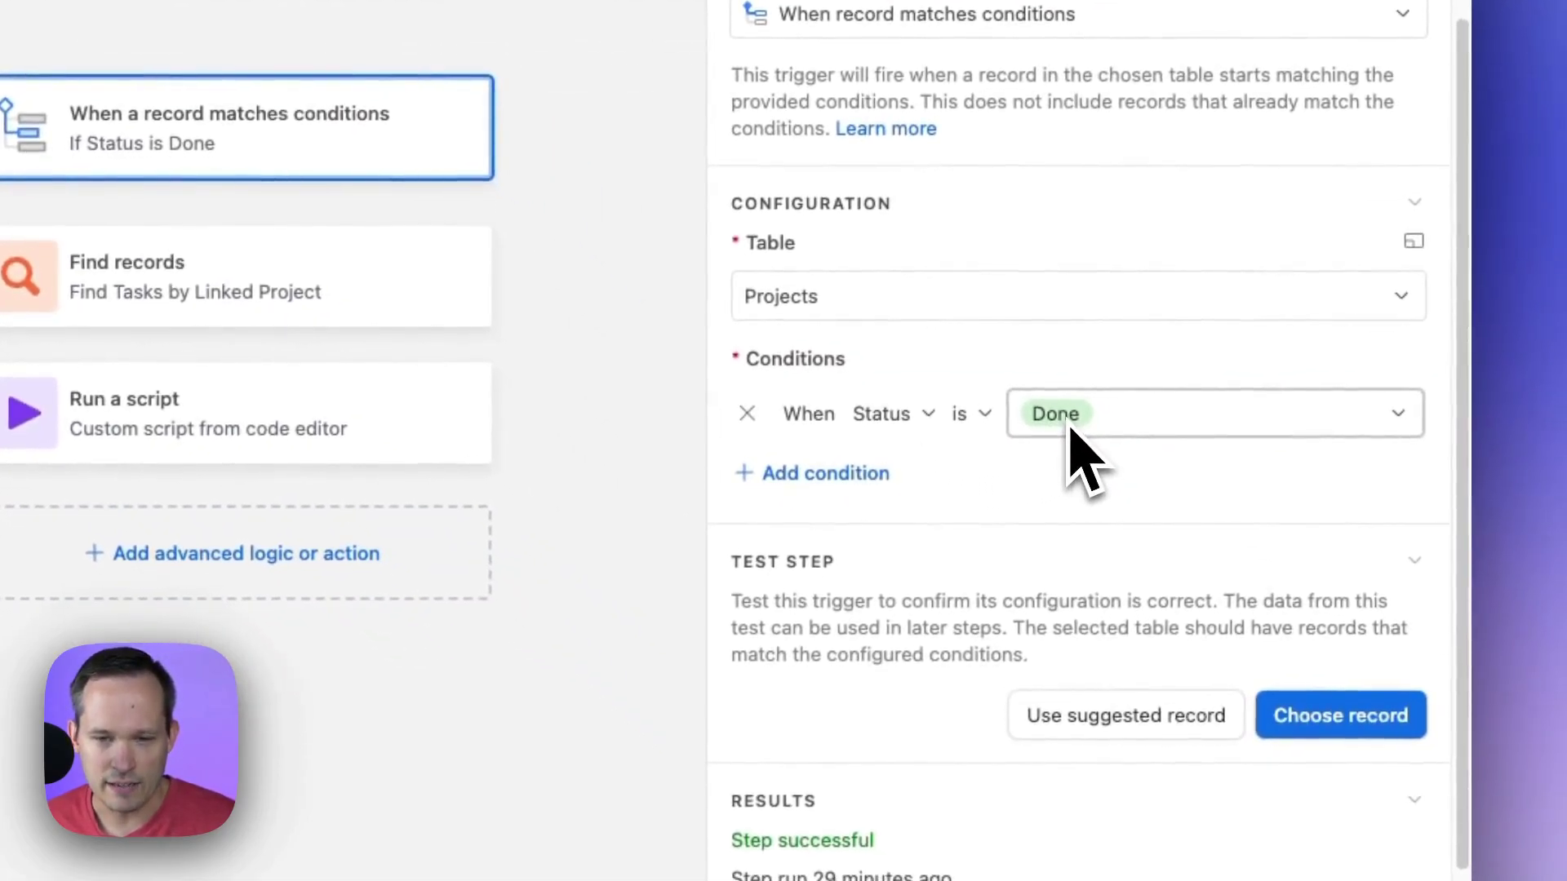
pyautogui.scroll(-5, 1093, 416)
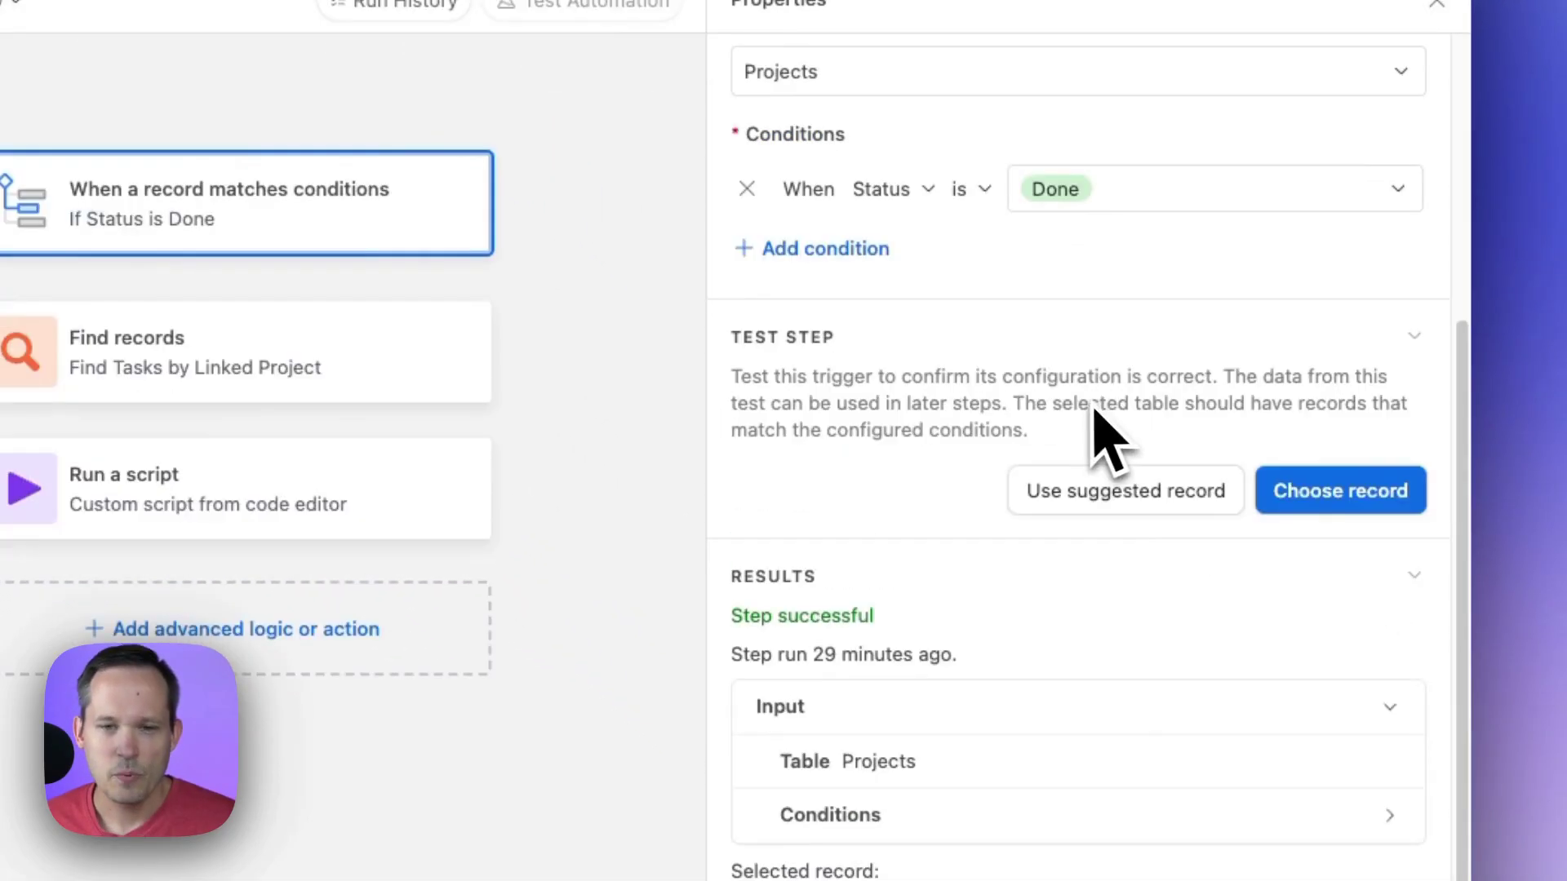
pyautogui.click(1290, 499)
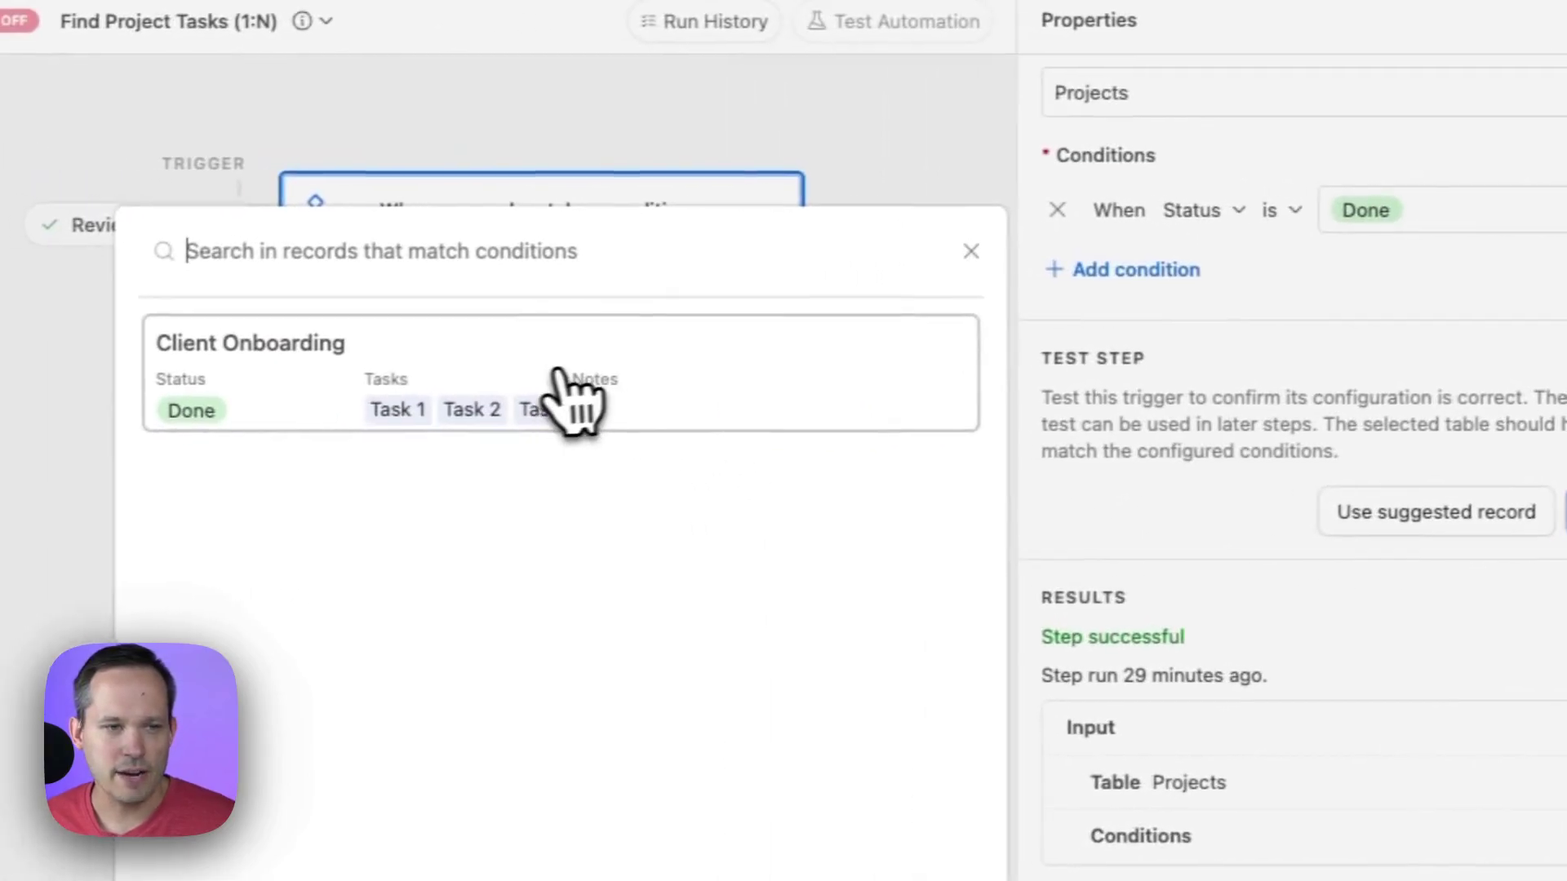
pyautogui.click(502, 393)
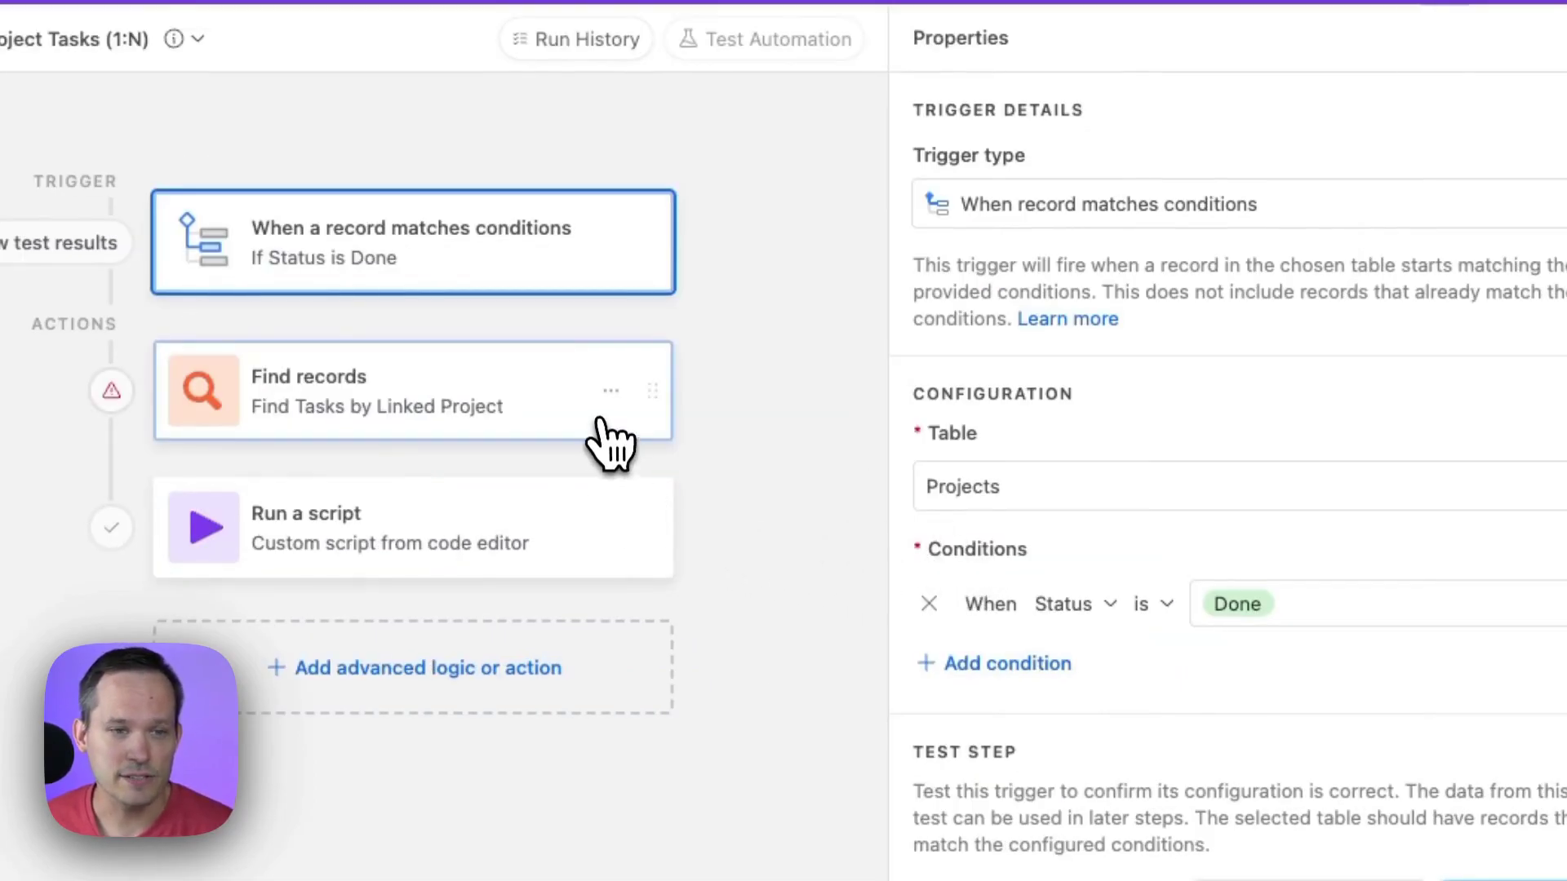
# Step: Open the Find records step's settings, keeping it set to find records by condition
pyautogui.click(611, 391)
pyautogui.click(558, 412)
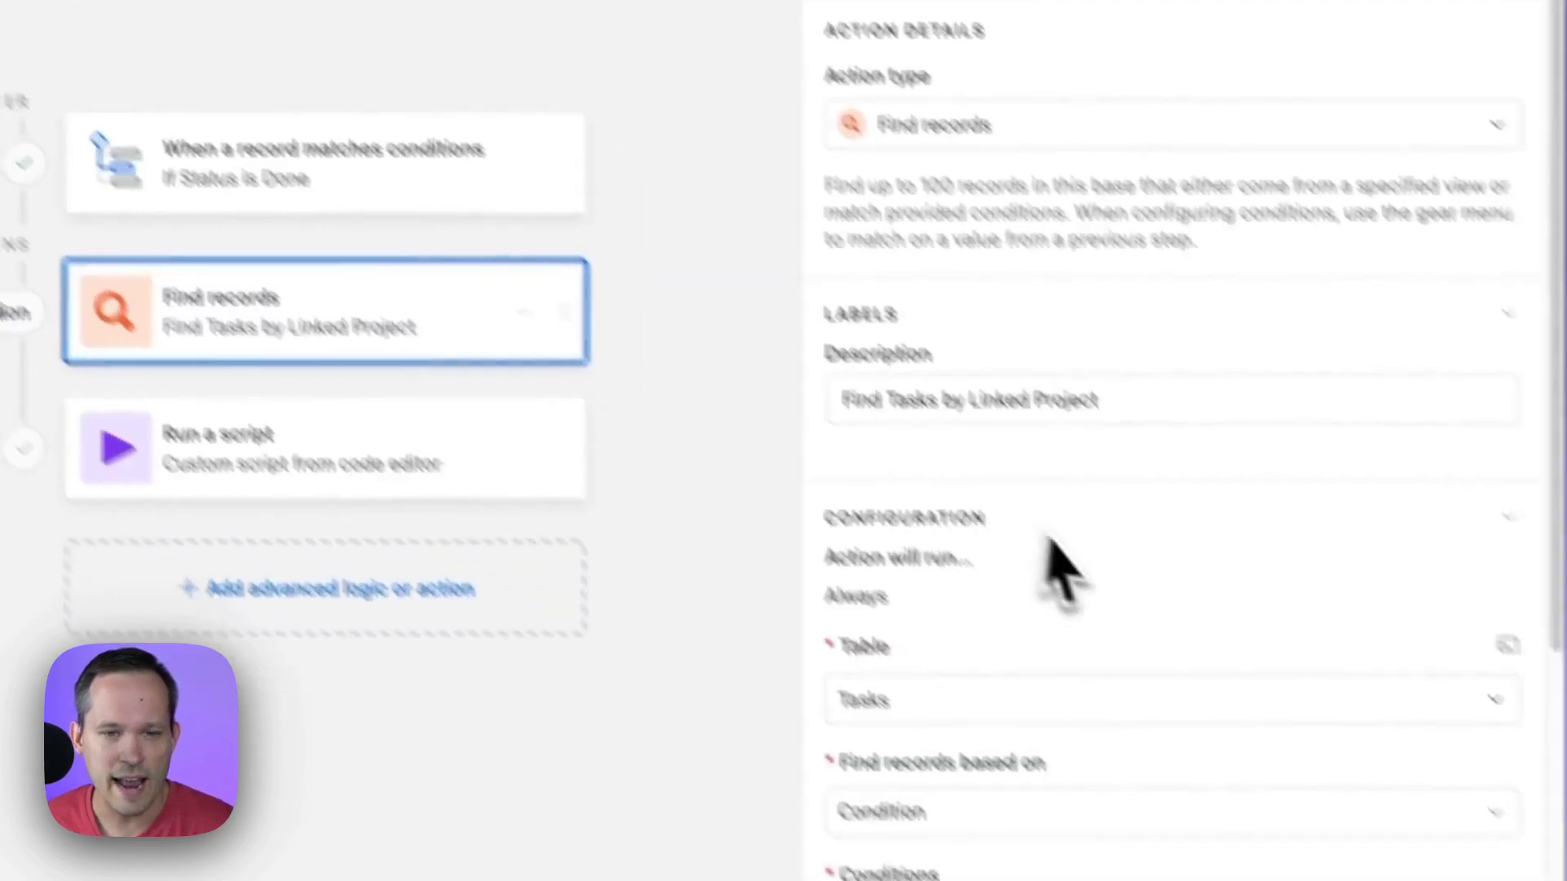
pyautogui.scroll(-2, 1192, 686)
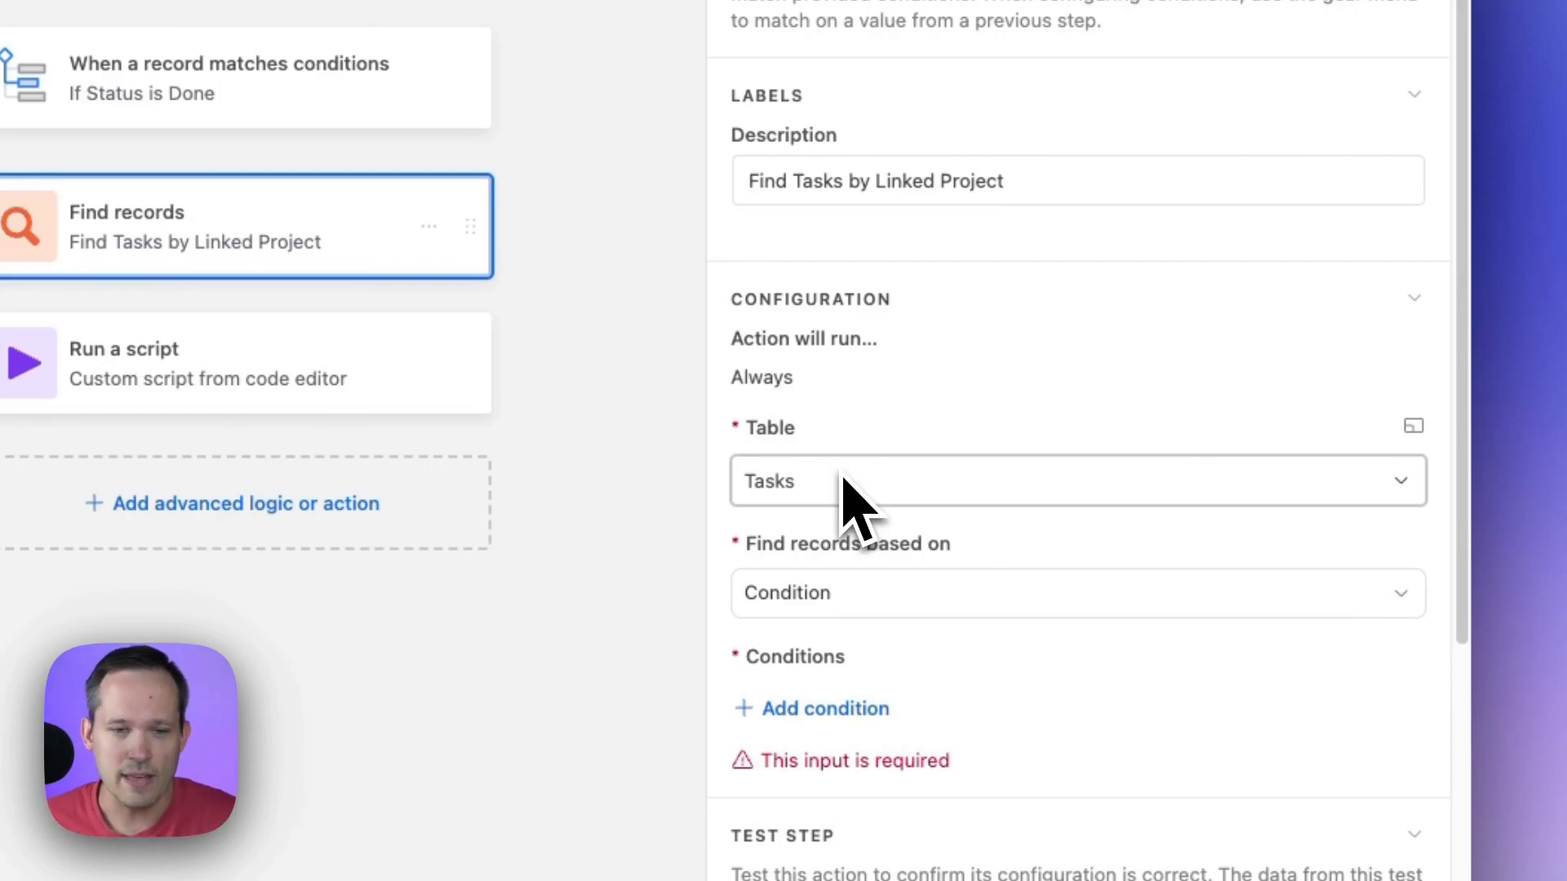
pyautogui.scroll(-4, 849, 502)
pyautogui.click(898, 274)
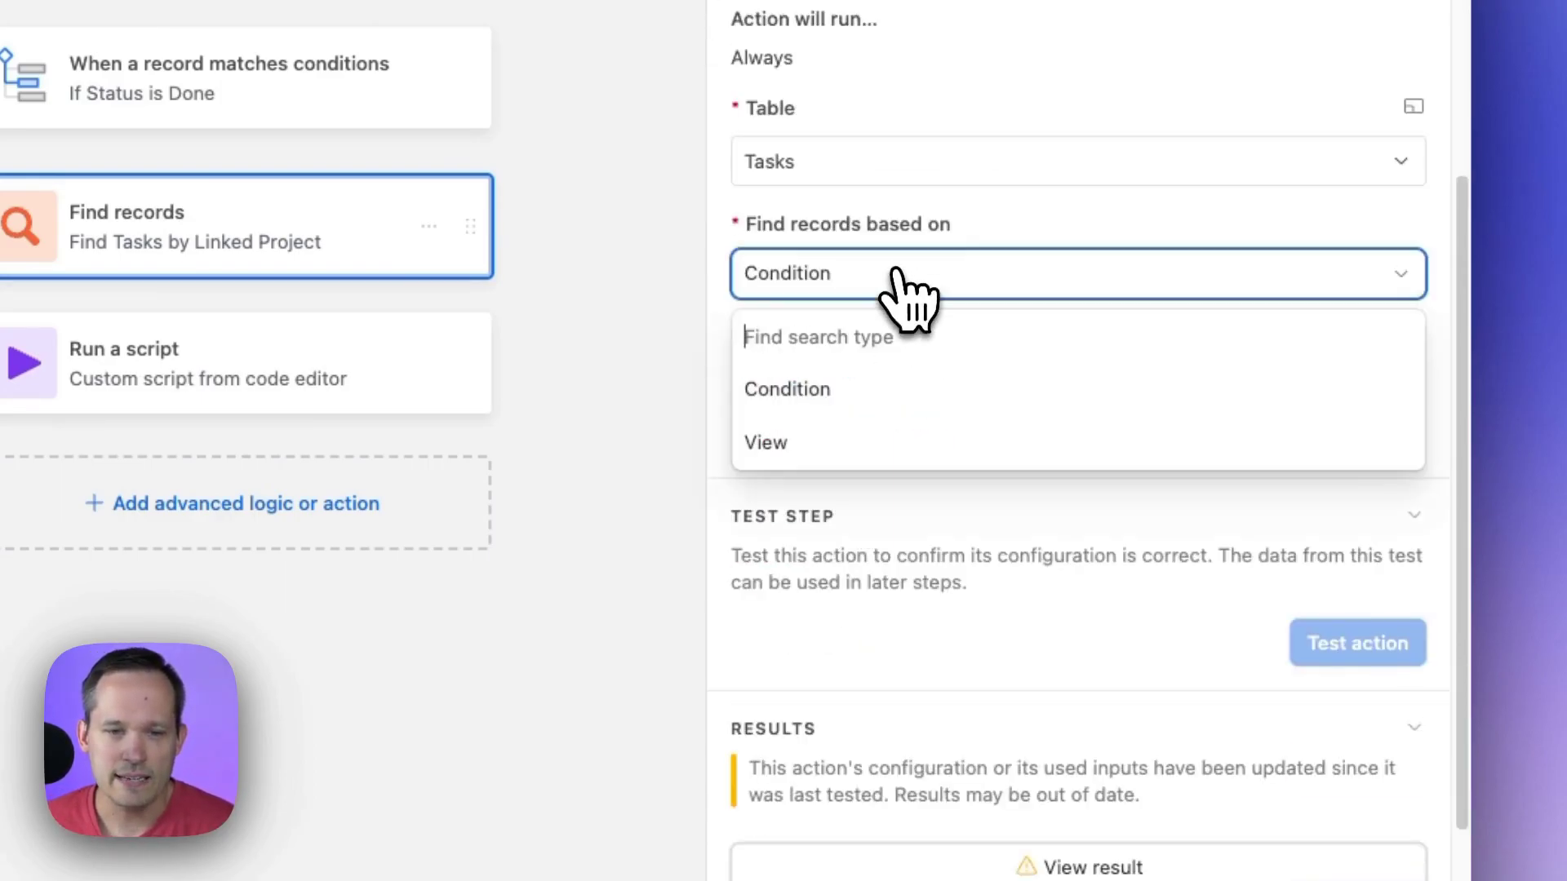
pyautogui.click(898, 277)
# Step: Add a condition on the Project field, leaving the operator as has any of
pyautogui.click(881, 390)
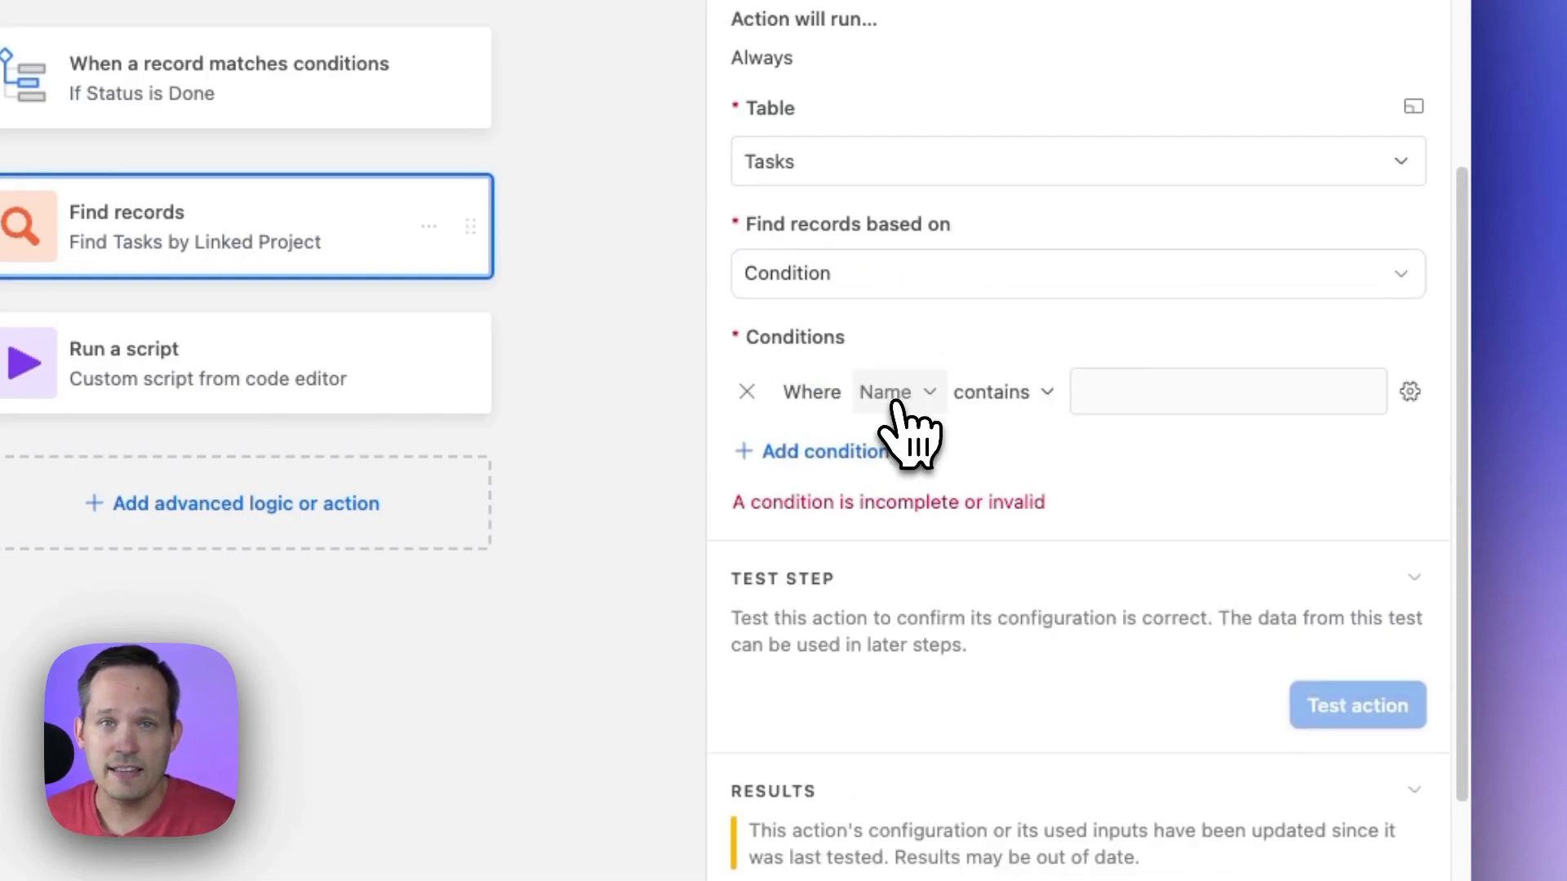
pyautogui.click(895, 393)
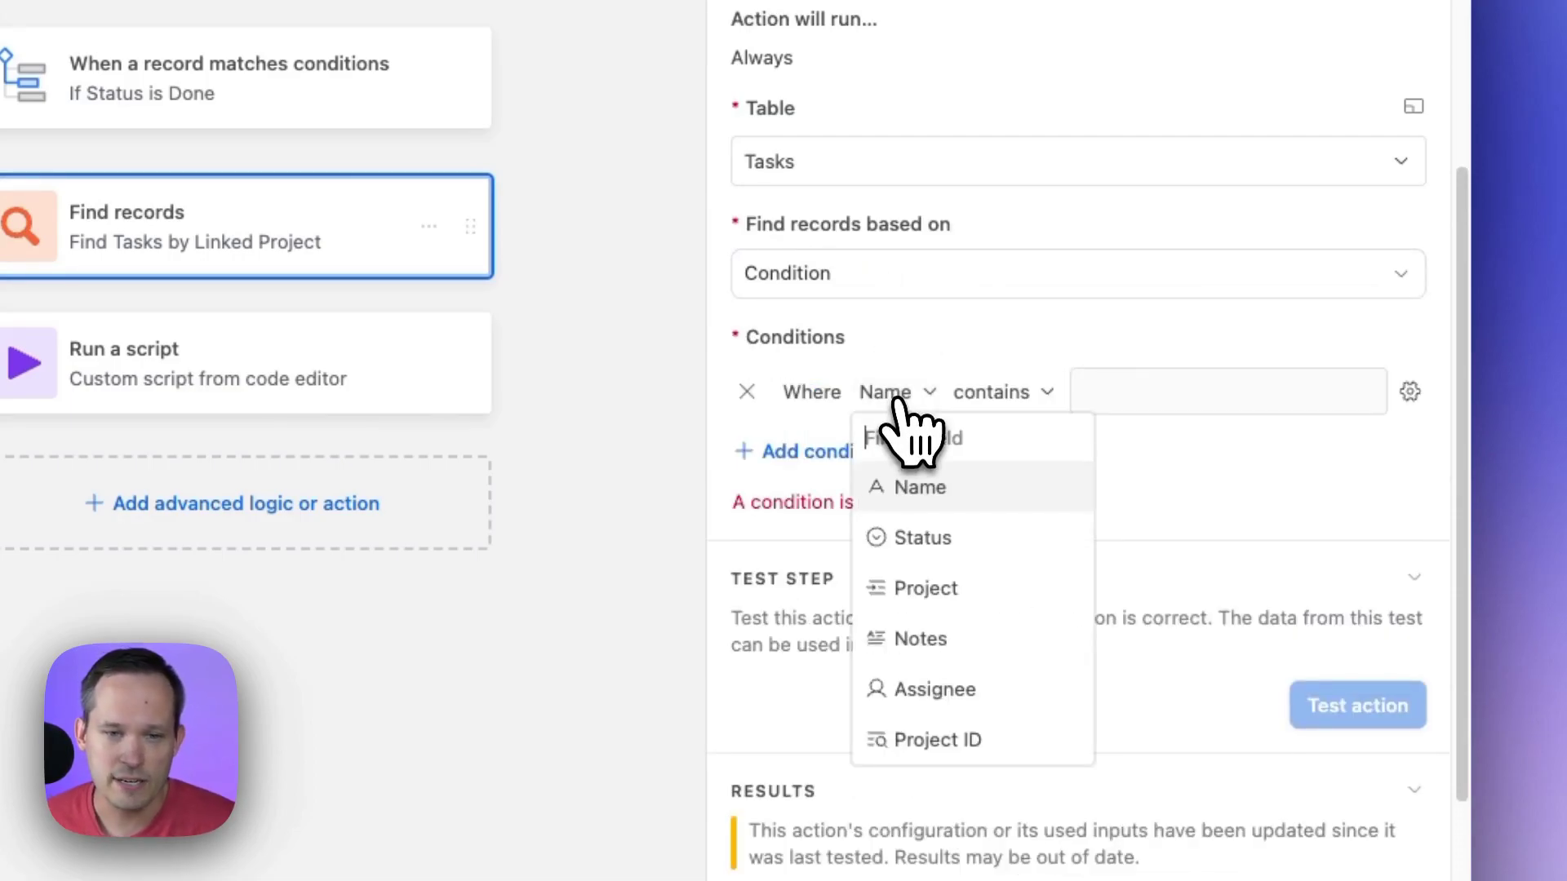
pyautogui.scroll(-2, 939, 604)
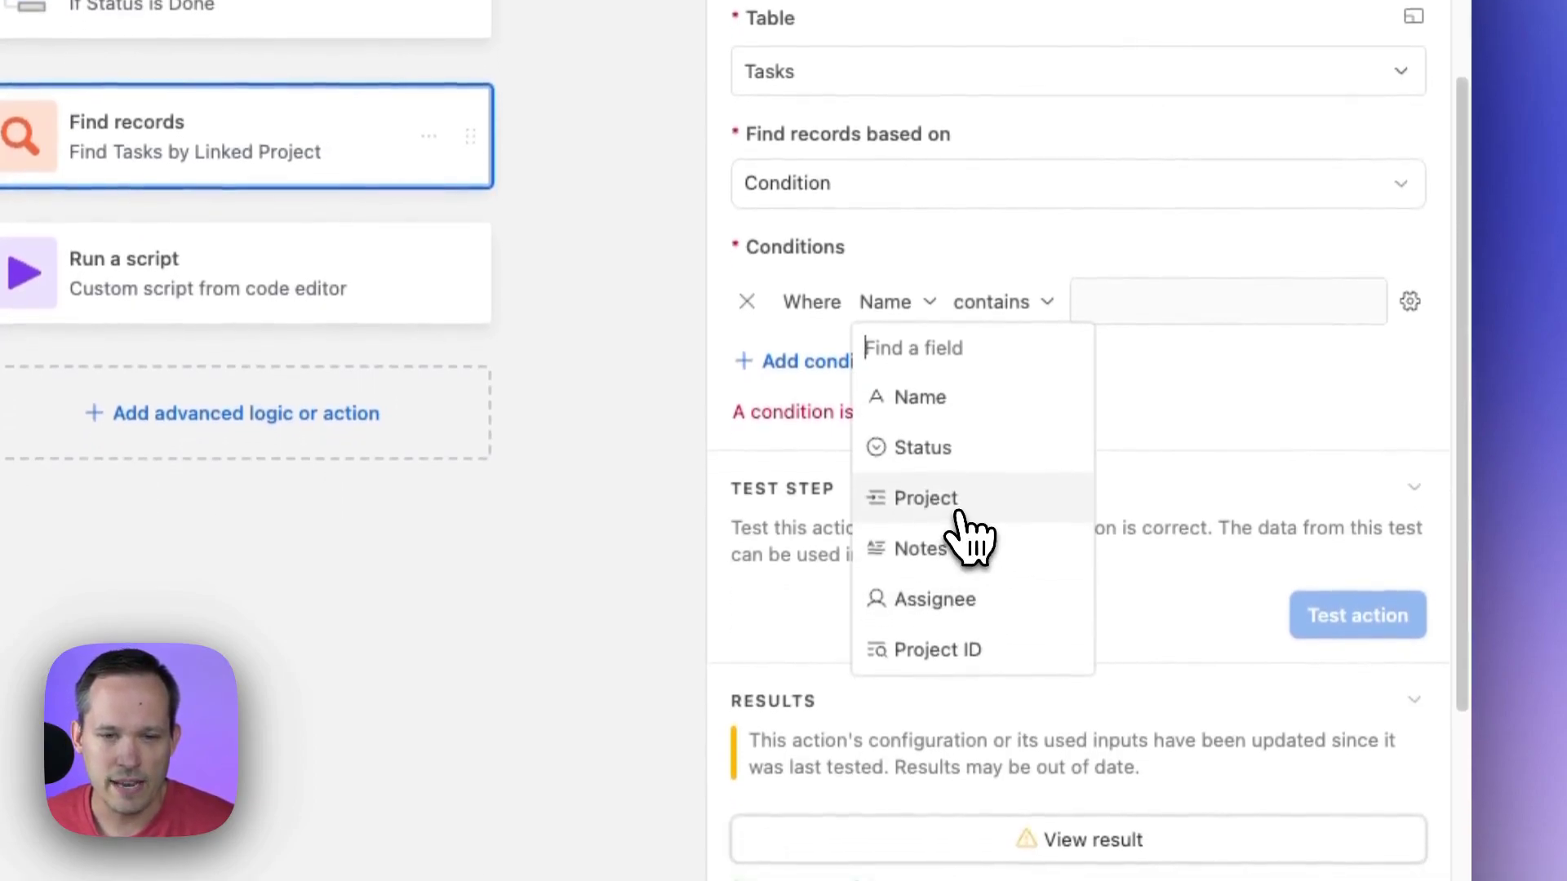
pyautogui.click(961, 510)
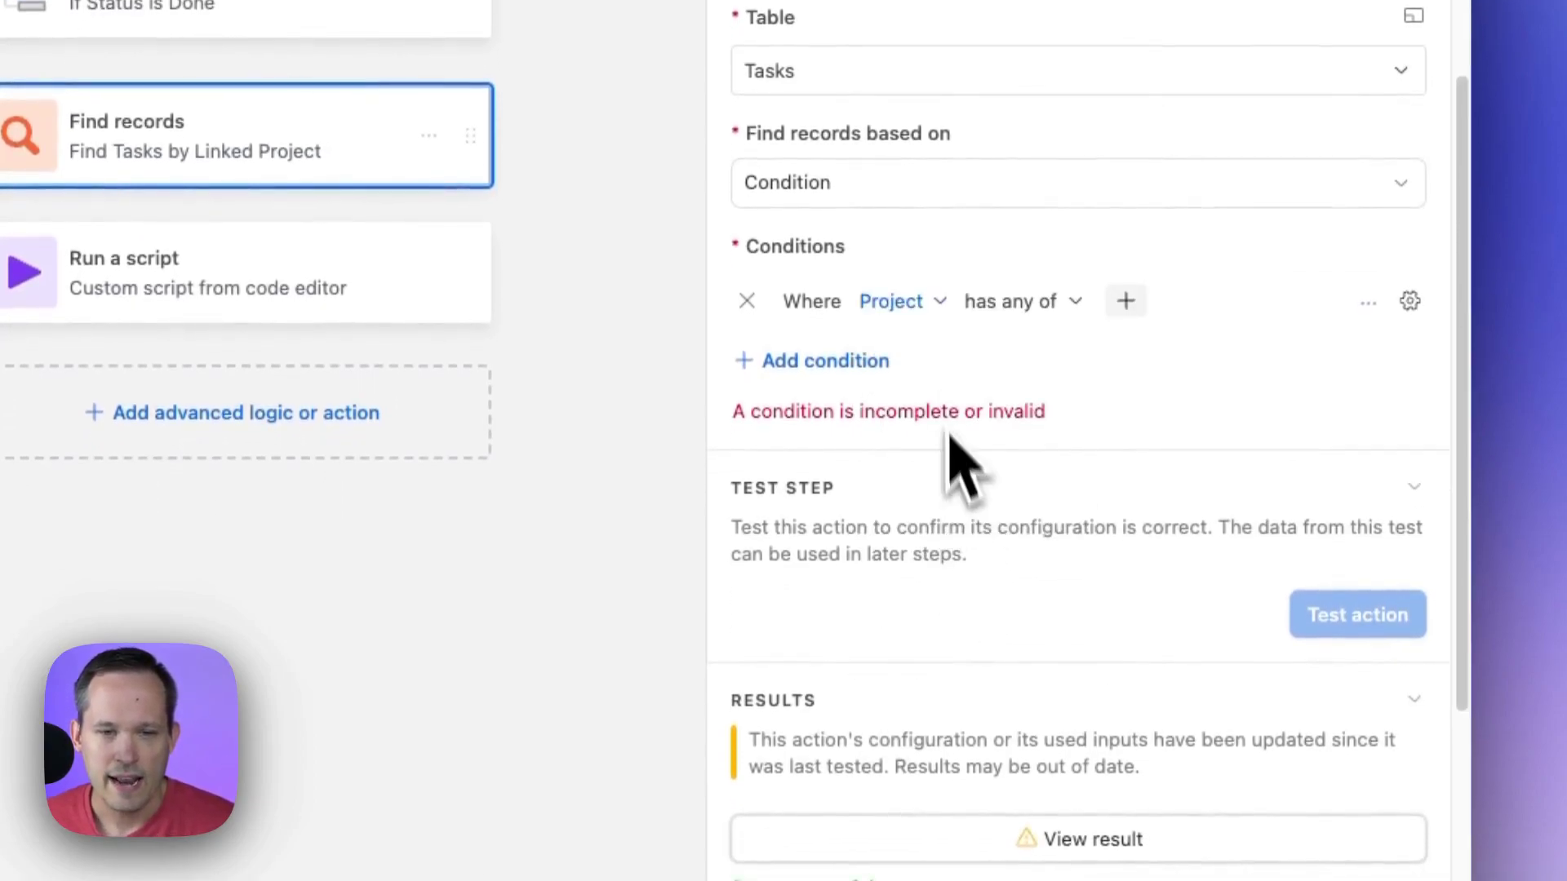
pyautogui.click(1025, 316)
pyautogui.click(1031, 328)
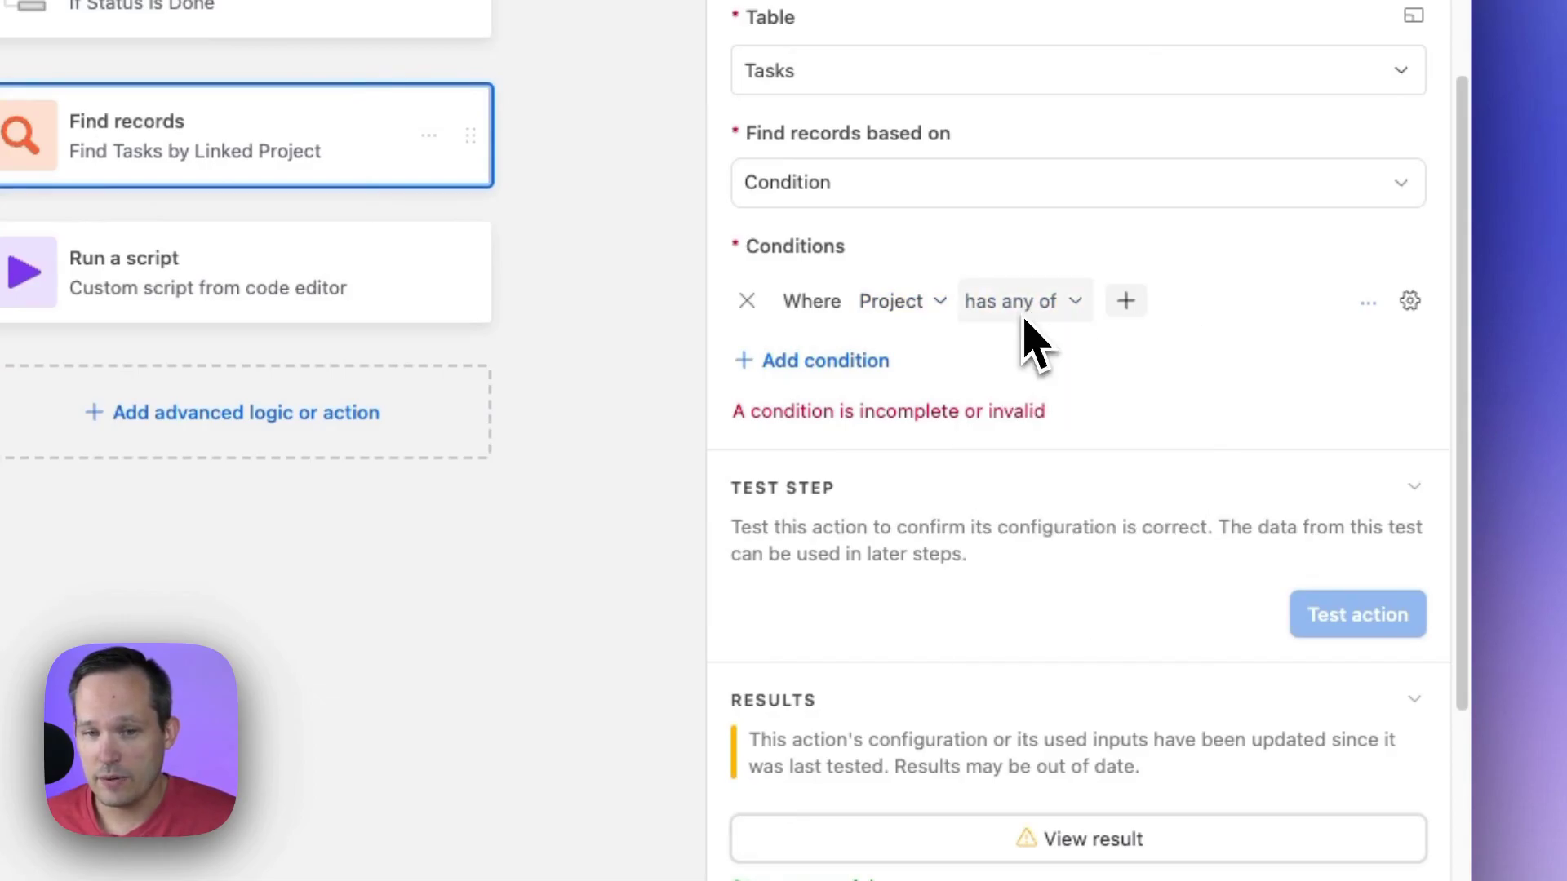
# Step: Make the condition value dynamic, using the trigger record's Airtable record ID
pyautogui.click(1410, 302)
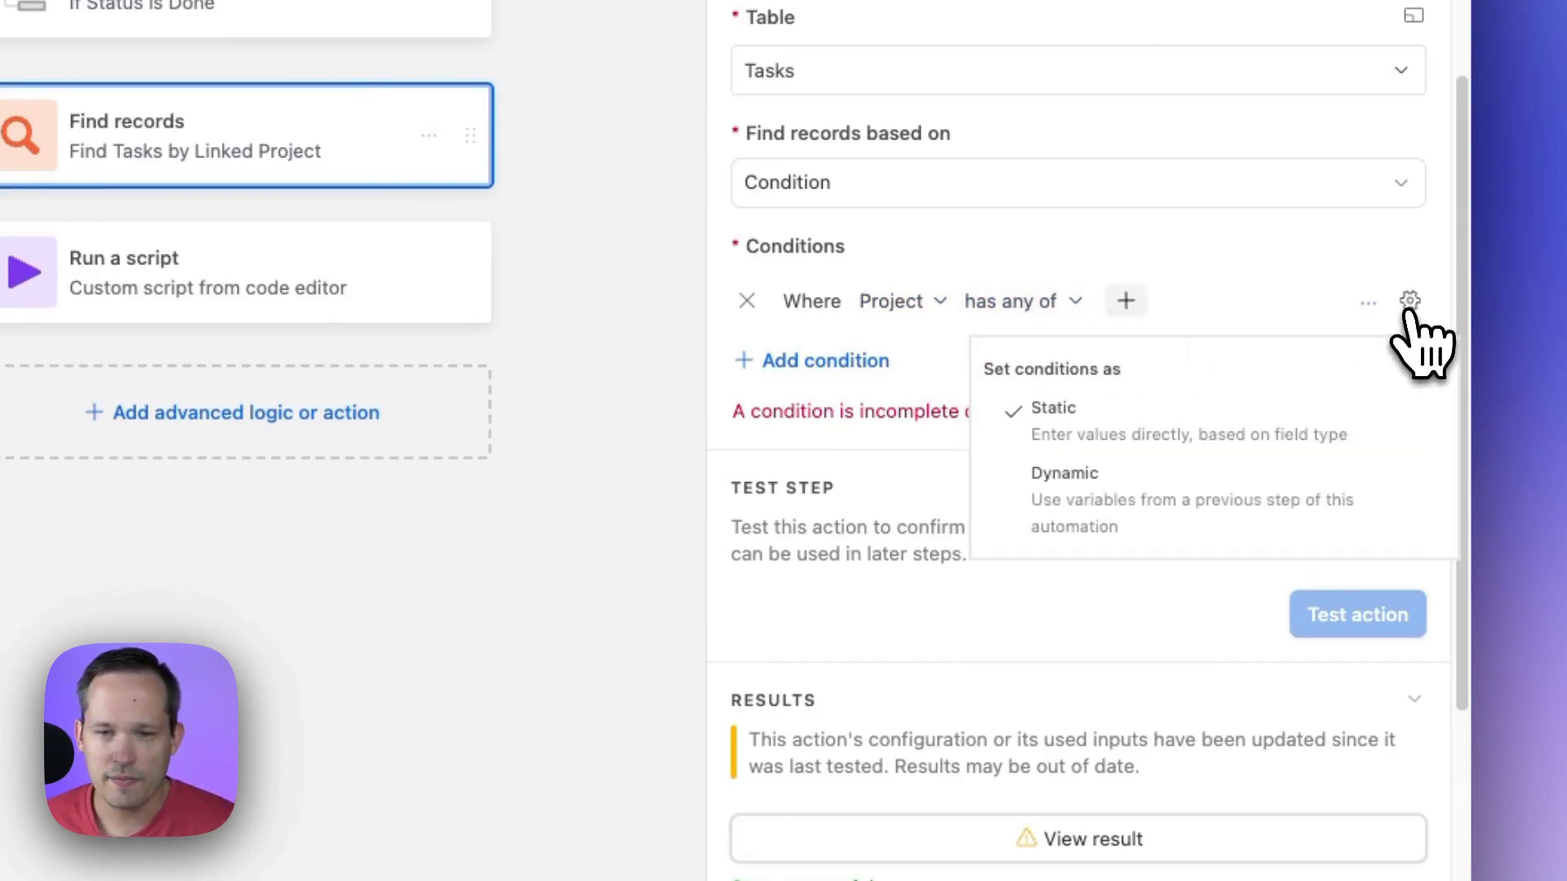
pyautogui.click(1281, 481)
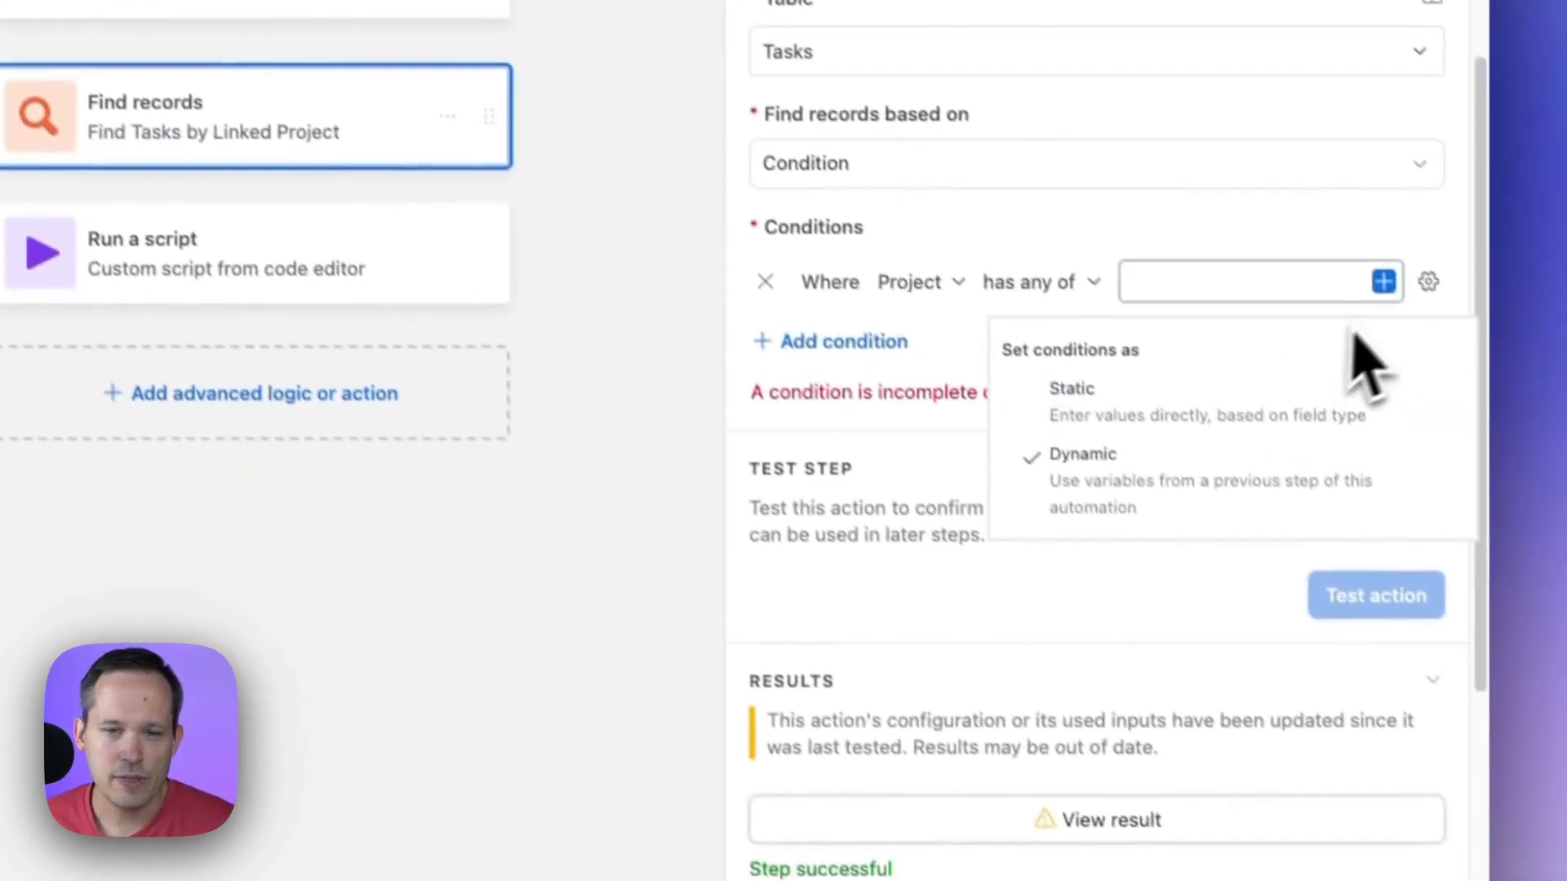
pyautogui.click(1367, 263)
pyautogui.scroll(-2, 1259, 489)
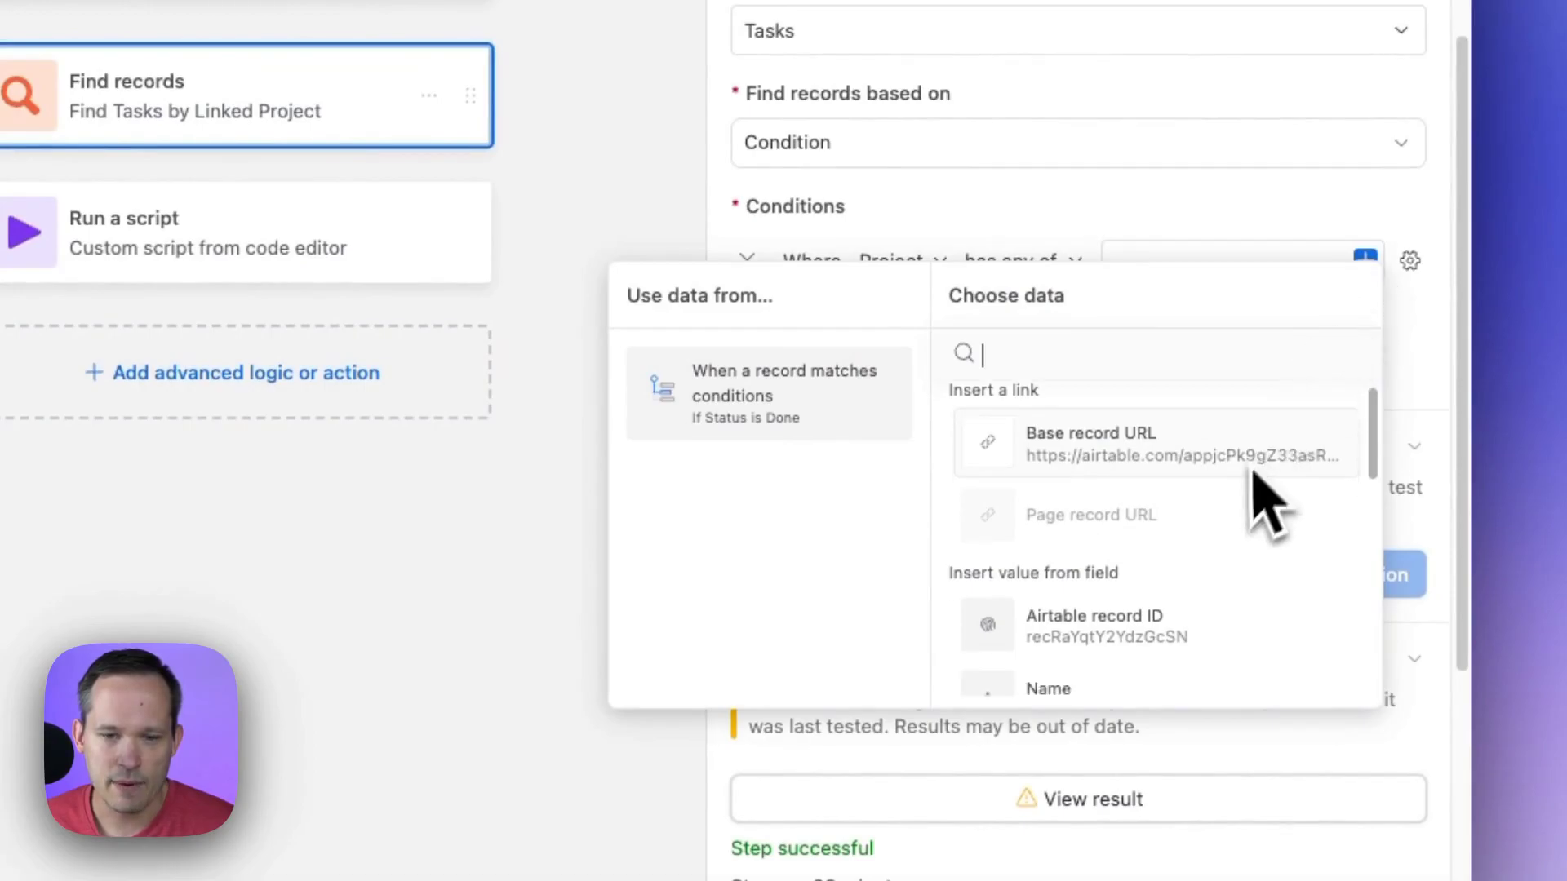
pyautogui.click(1135, 591)
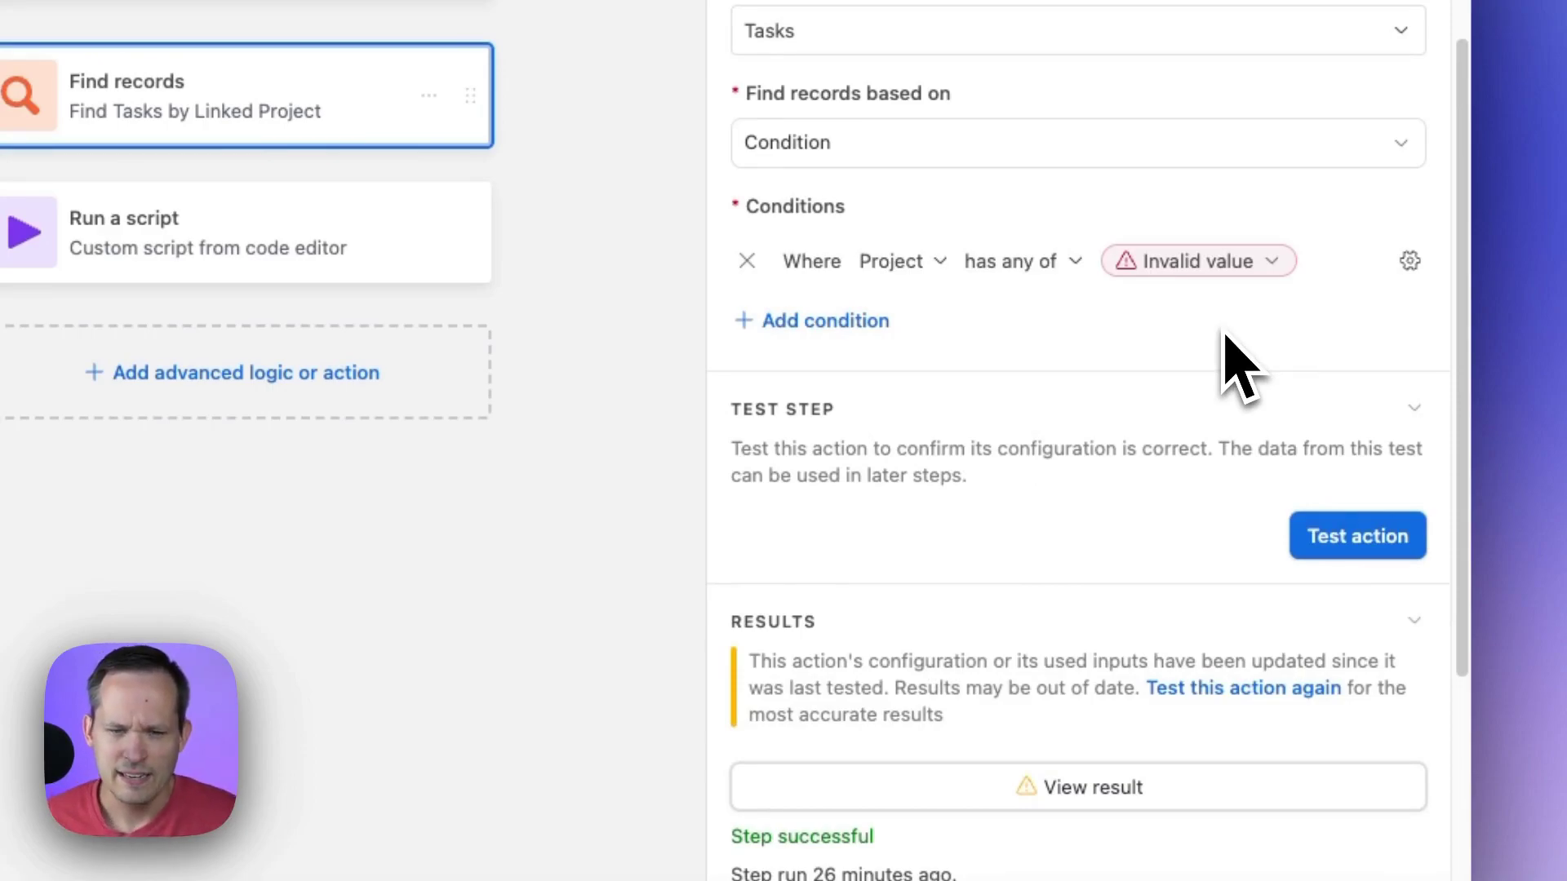
# Step: Change the condition to Project contains the trigger's Airtable record ID
pyautogui.moveTo(1283, 272)
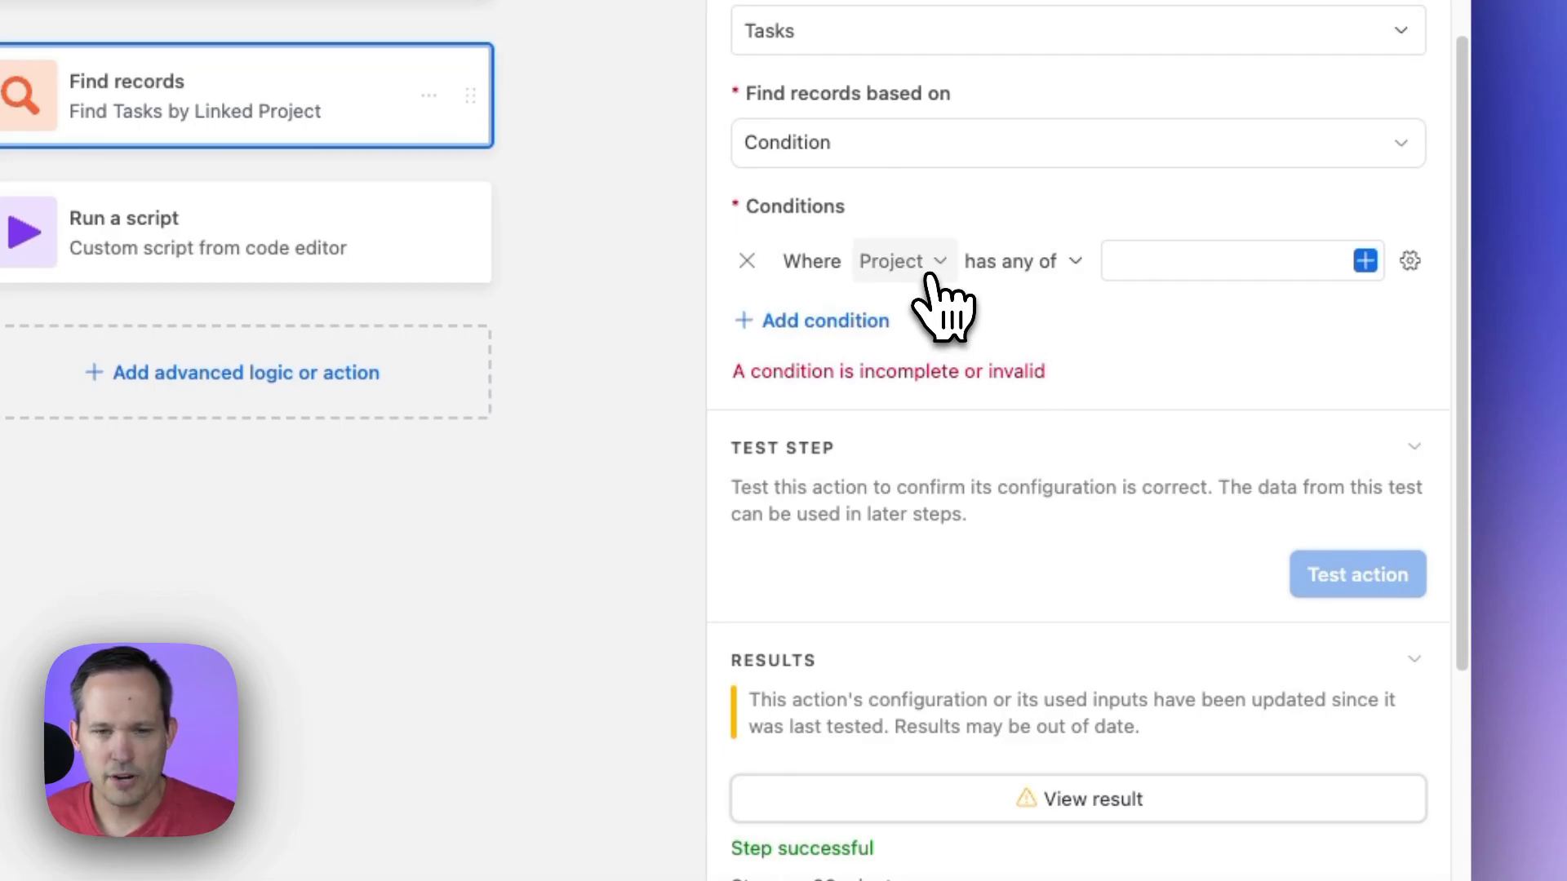
pyautogui.click(1000, 270)
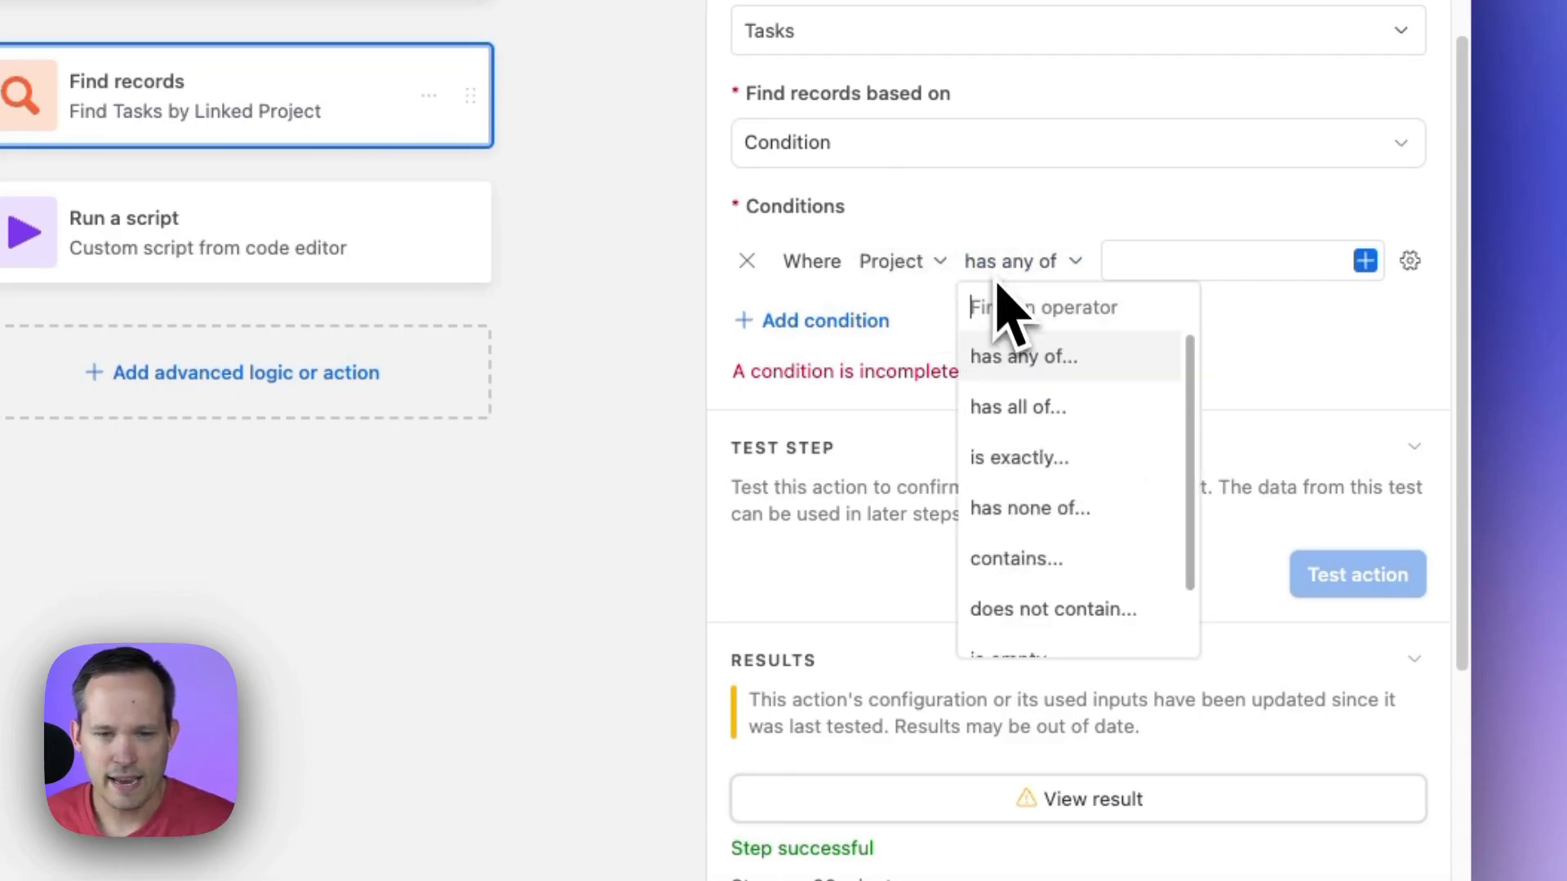
pyautogui.click(1062, 522)
pyautogui.click(1365, 261)
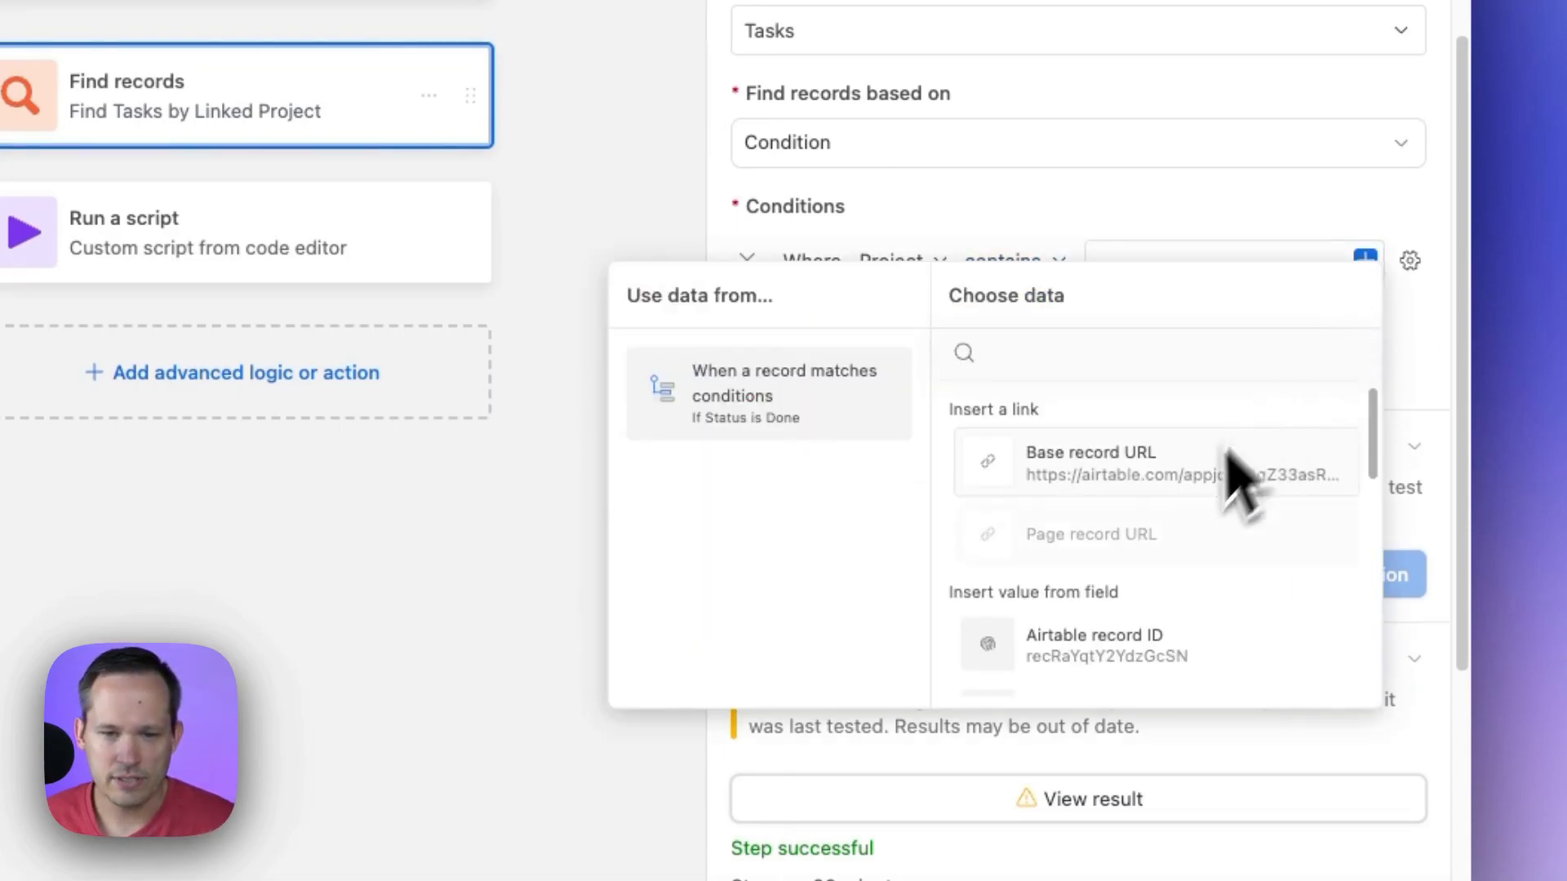
pyautogui.click(1159, 649)
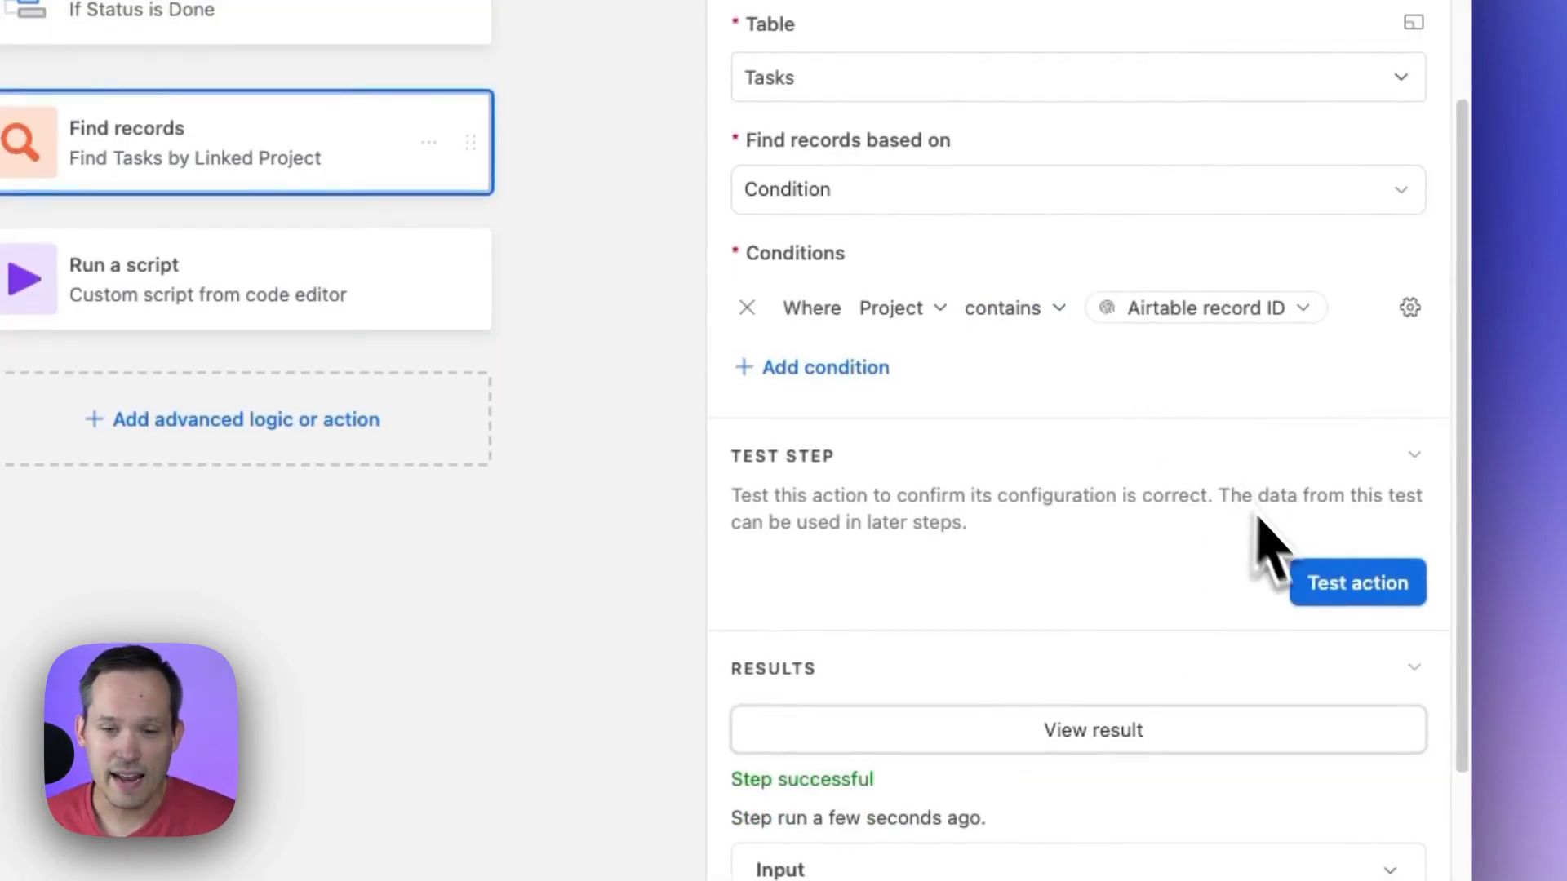
# Step: Test the Find records step and close the successful results
pyautogui.click(1357, 580)
pyautogui.scroll(3, 1322, 612)
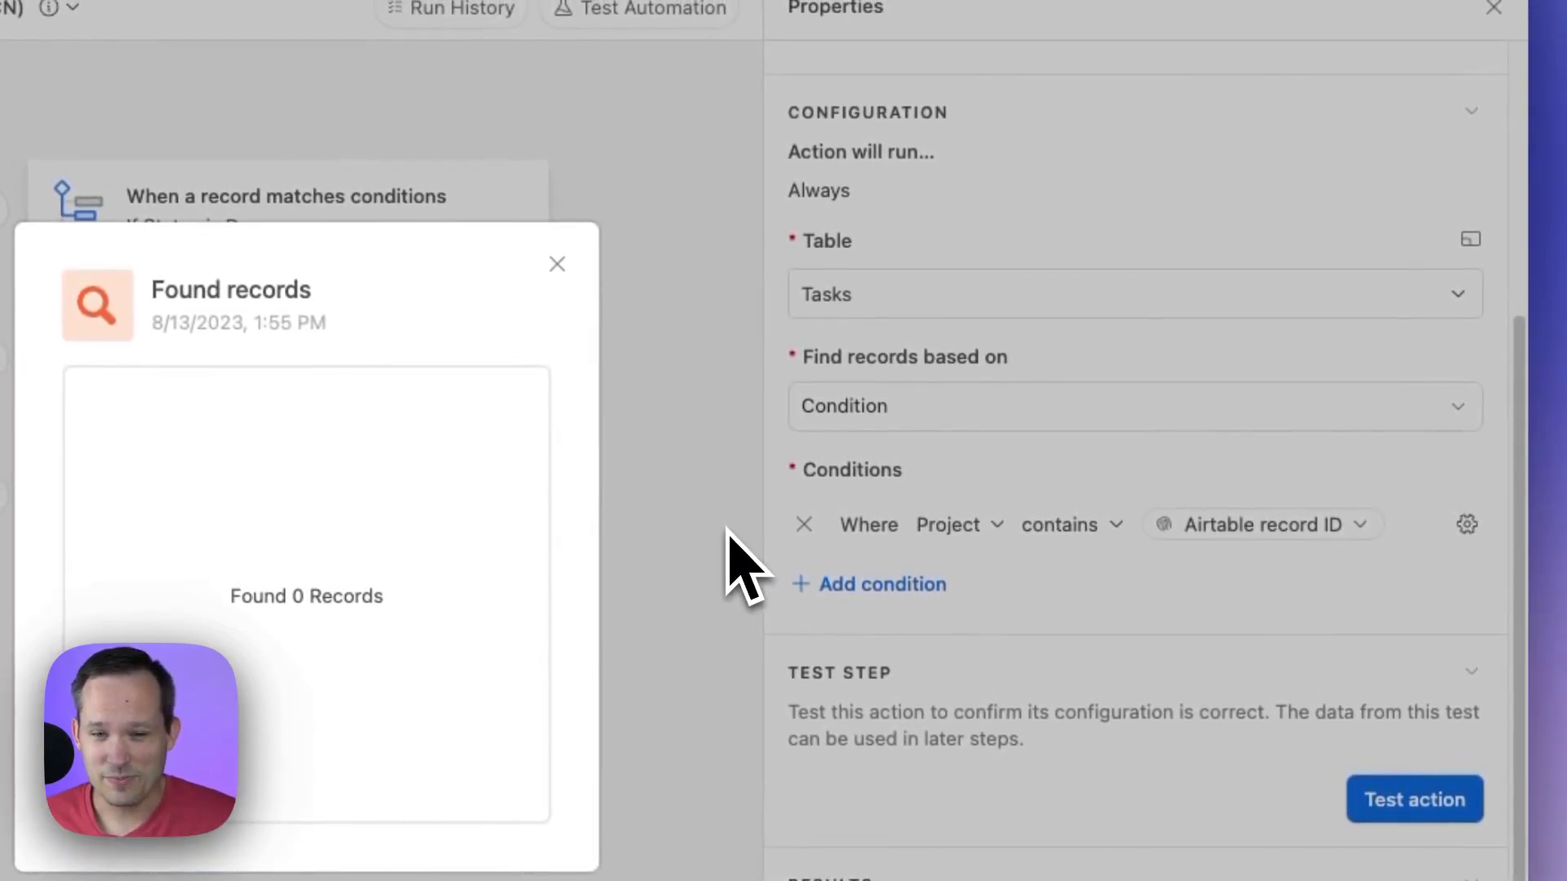
pyautogui.click(558, 264)
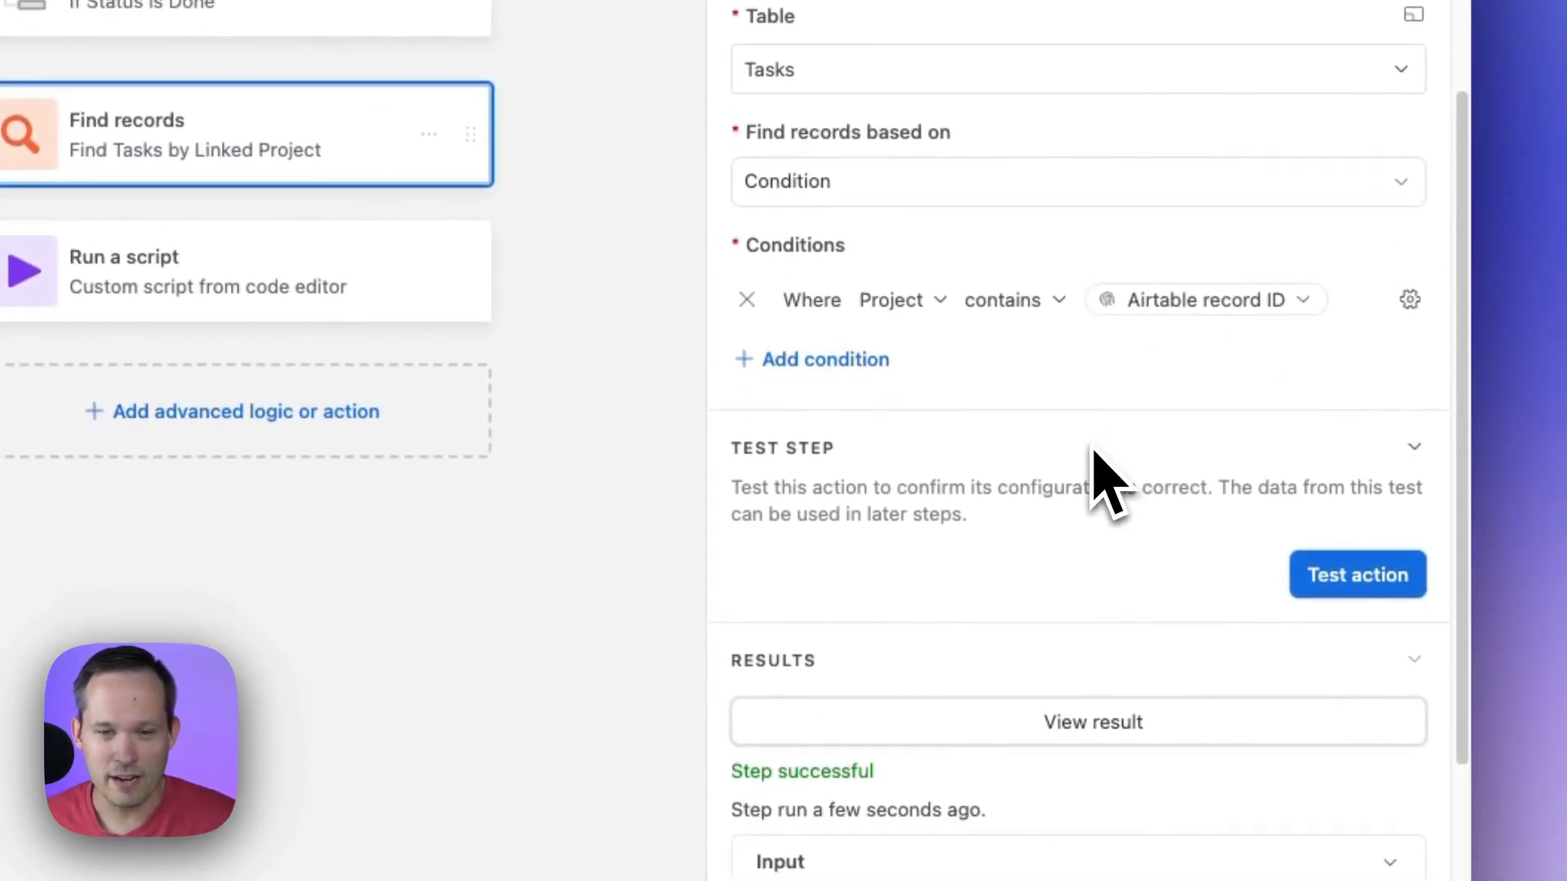
pyautogui.moveTo(1197, 320)
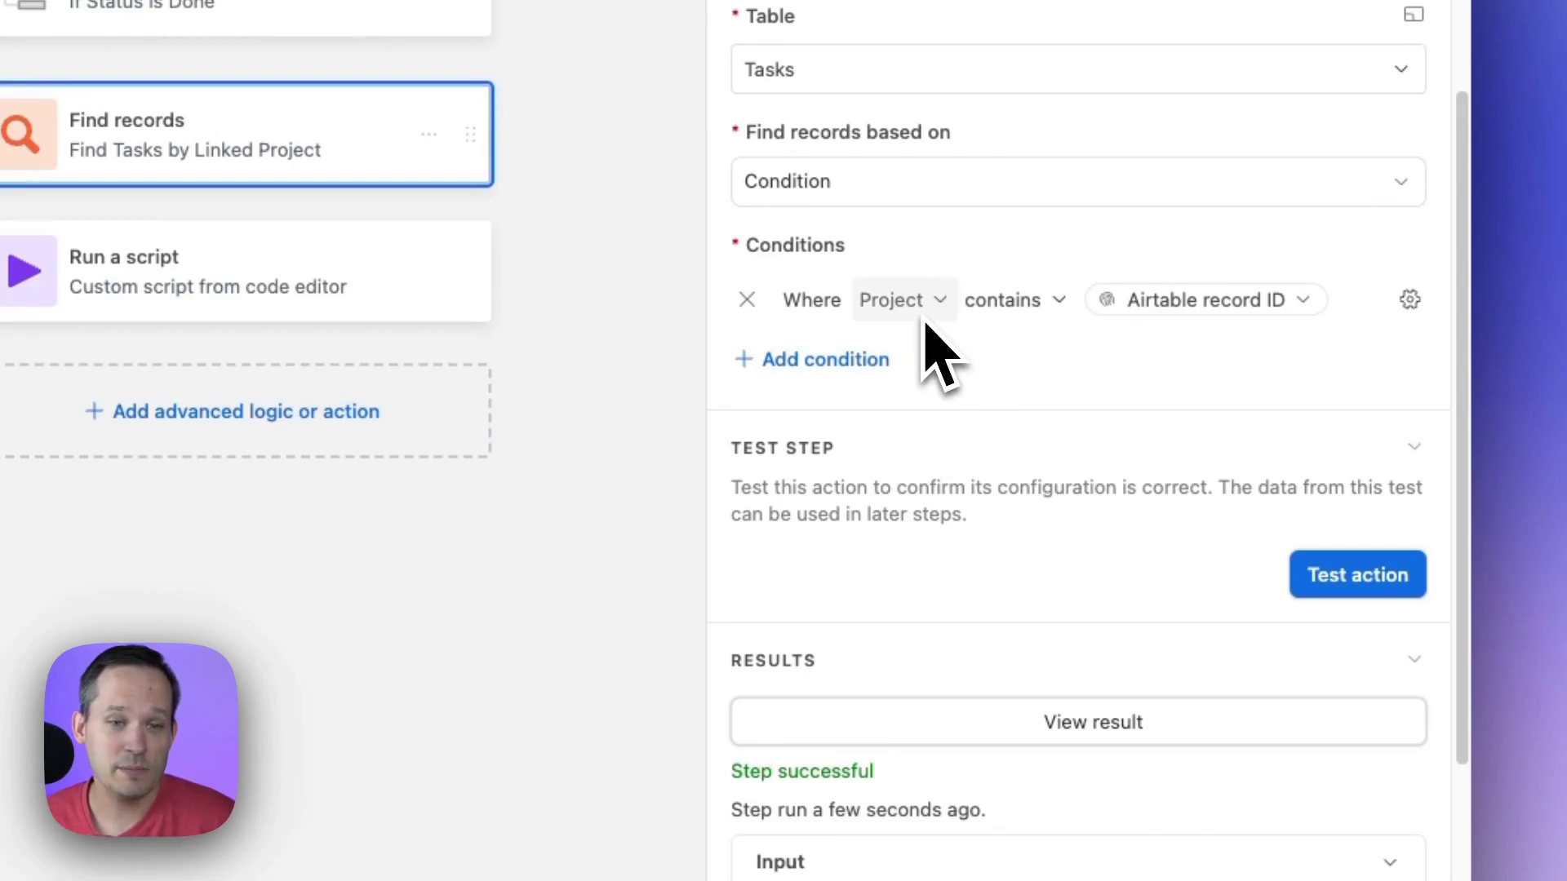
# Step: Replace the record ID value with the trigger's Name, then test and review the found tasks
pyautogui.click(1267, 310)
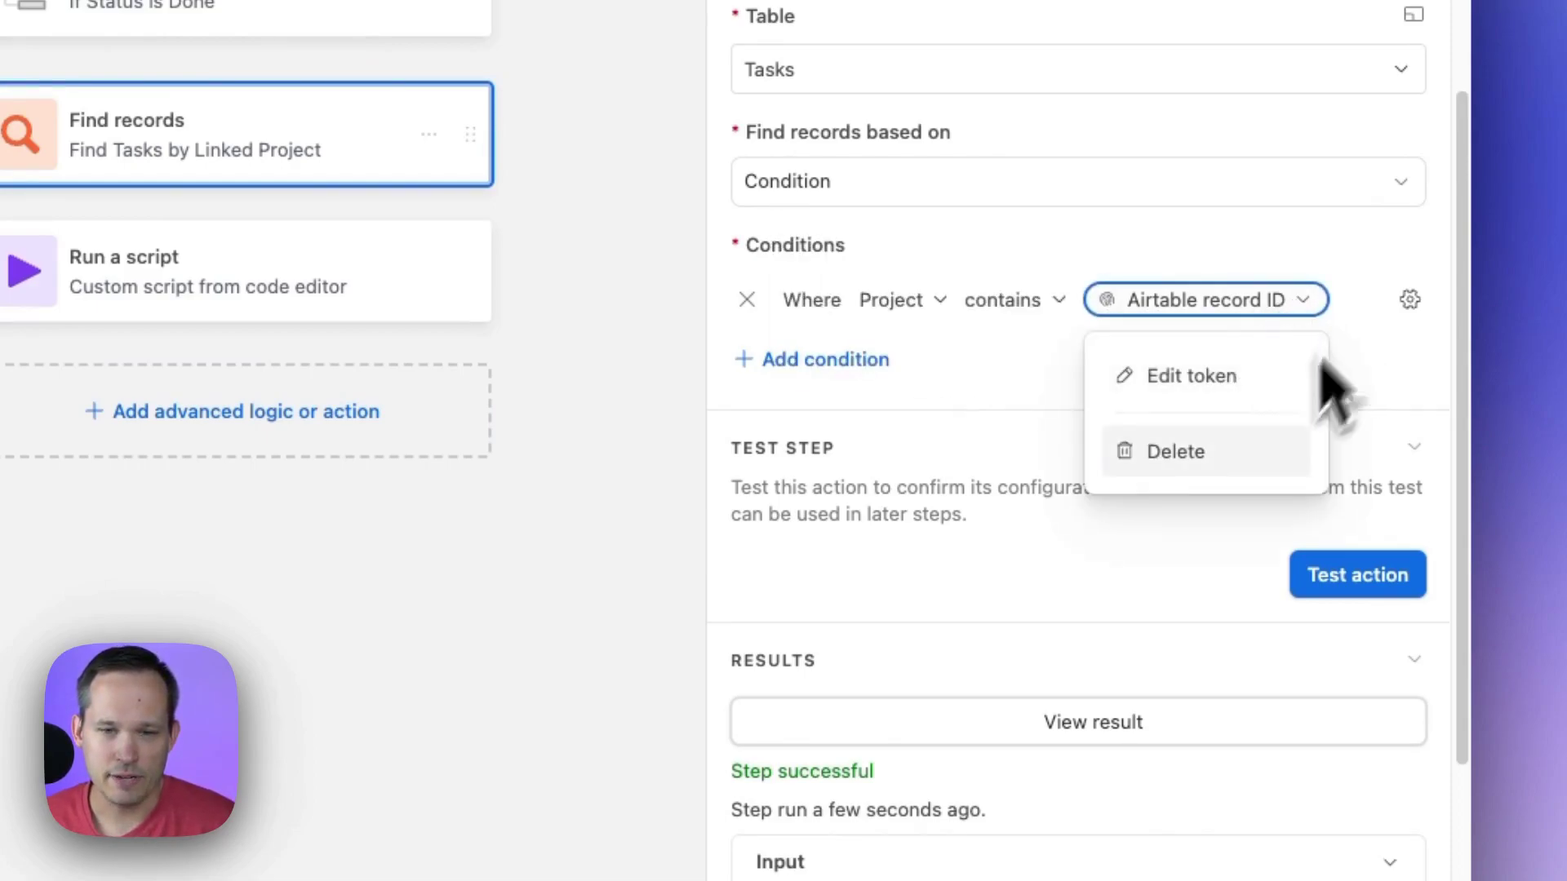
pyautogui.click(1252, 457)
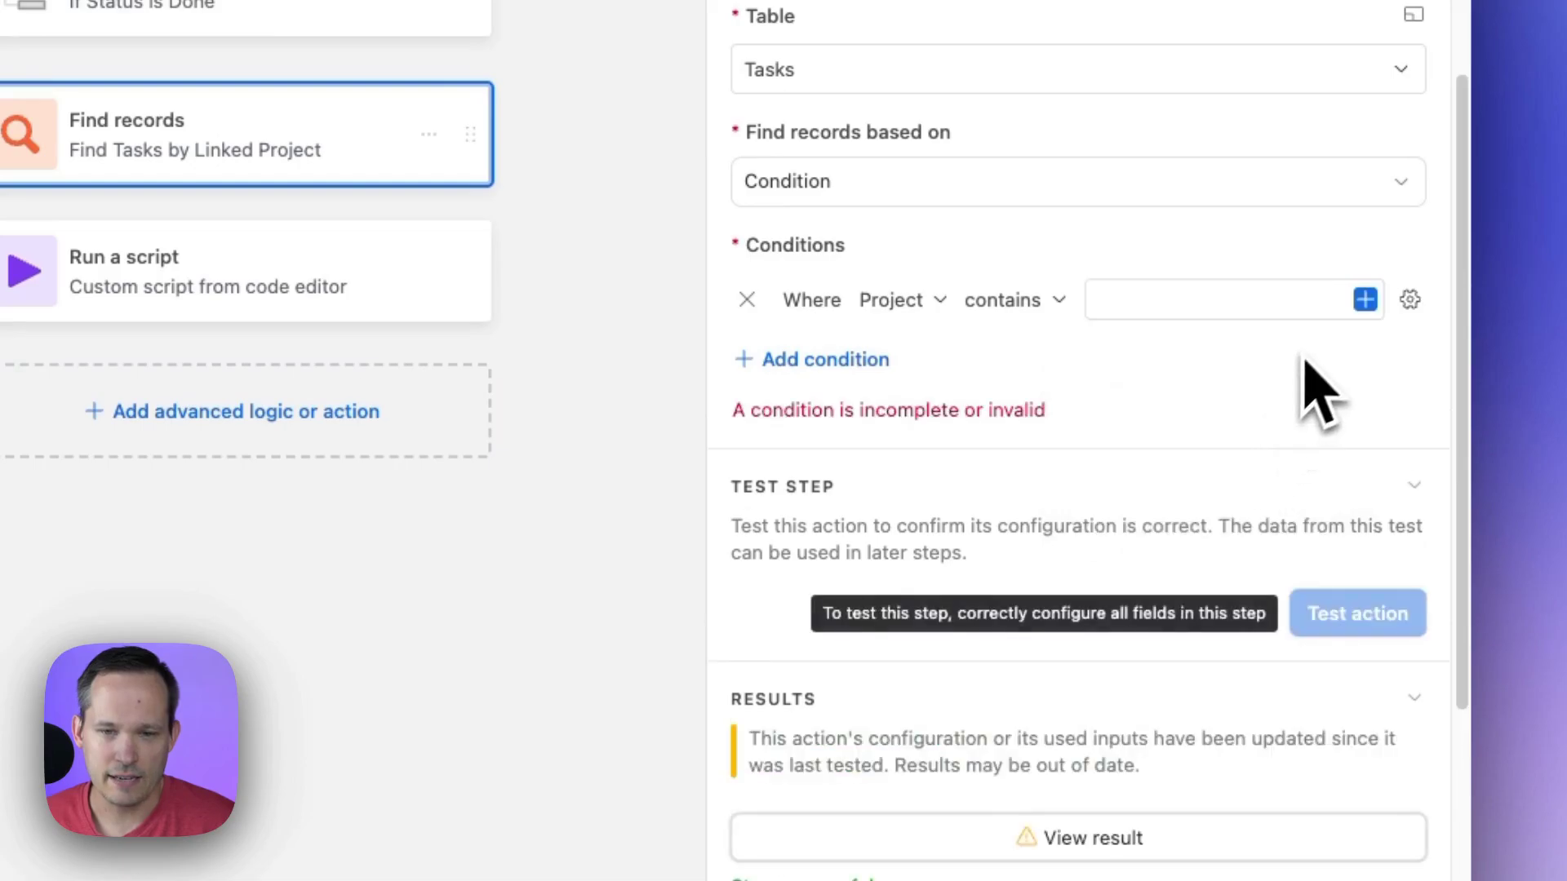
pyautogui.click(1365, 299)
pyautogui.scroll(-1, 1216, 539)
pyautogui.scroll(-1, 1208, 563)
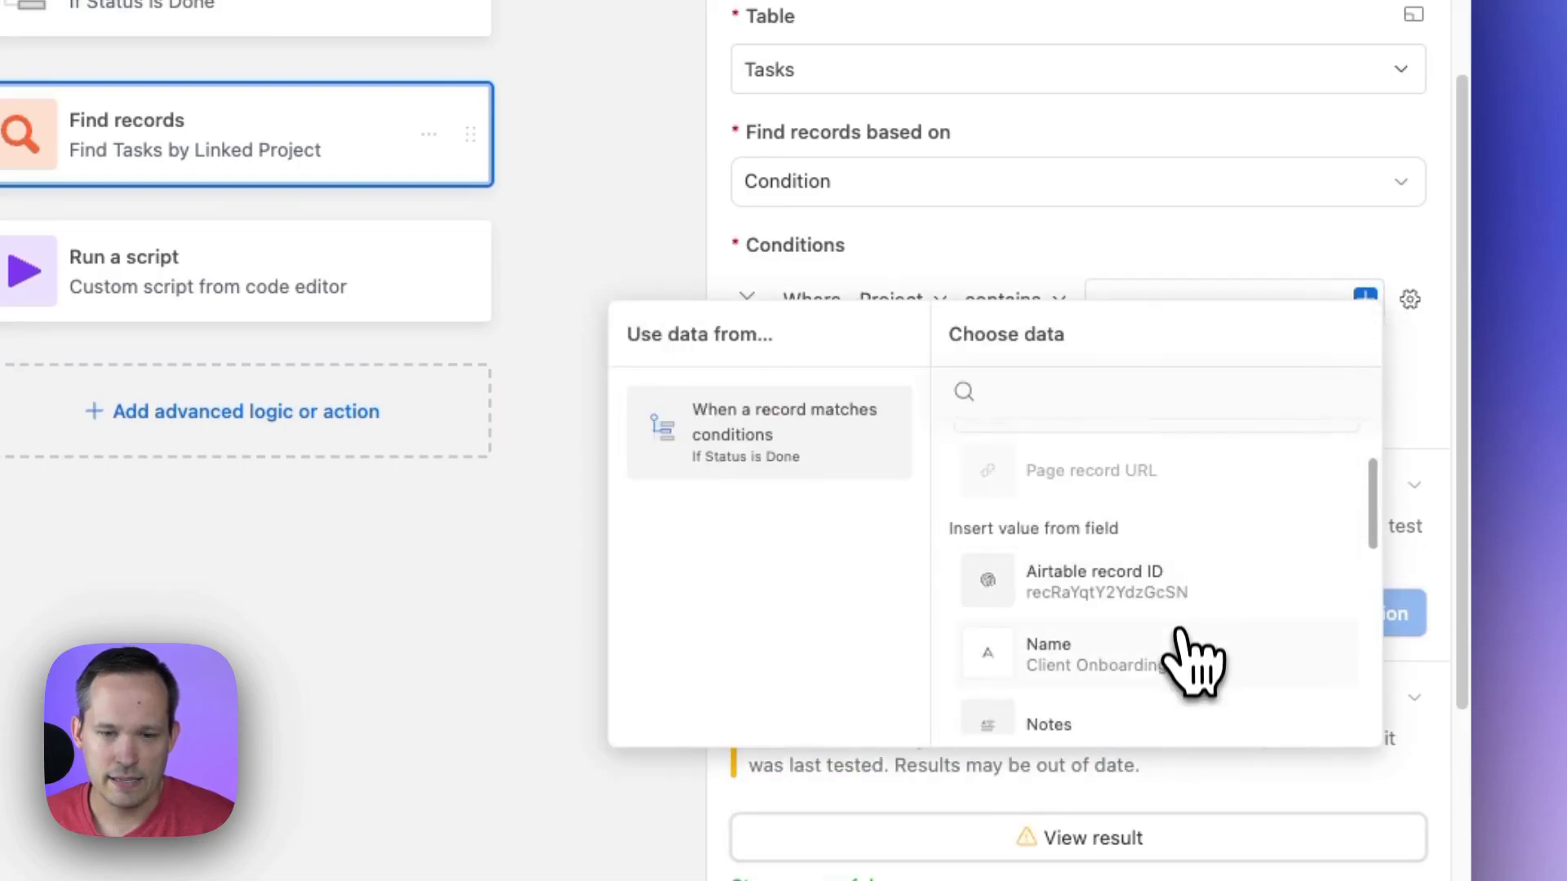
pyautogui.click(1179, 653)
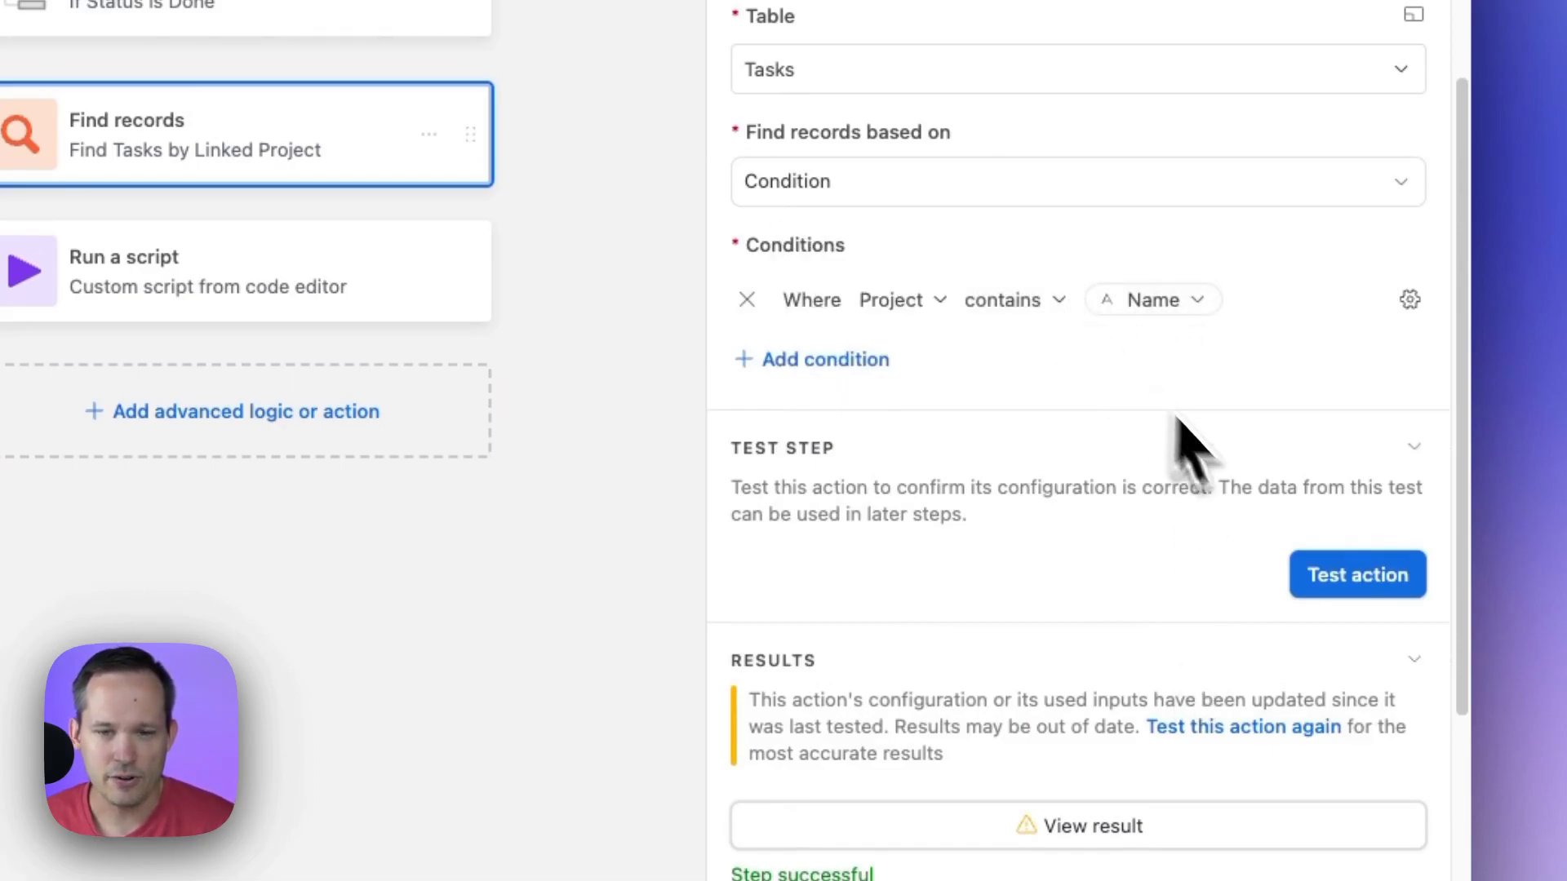
pyautogui.click(1338, 573)
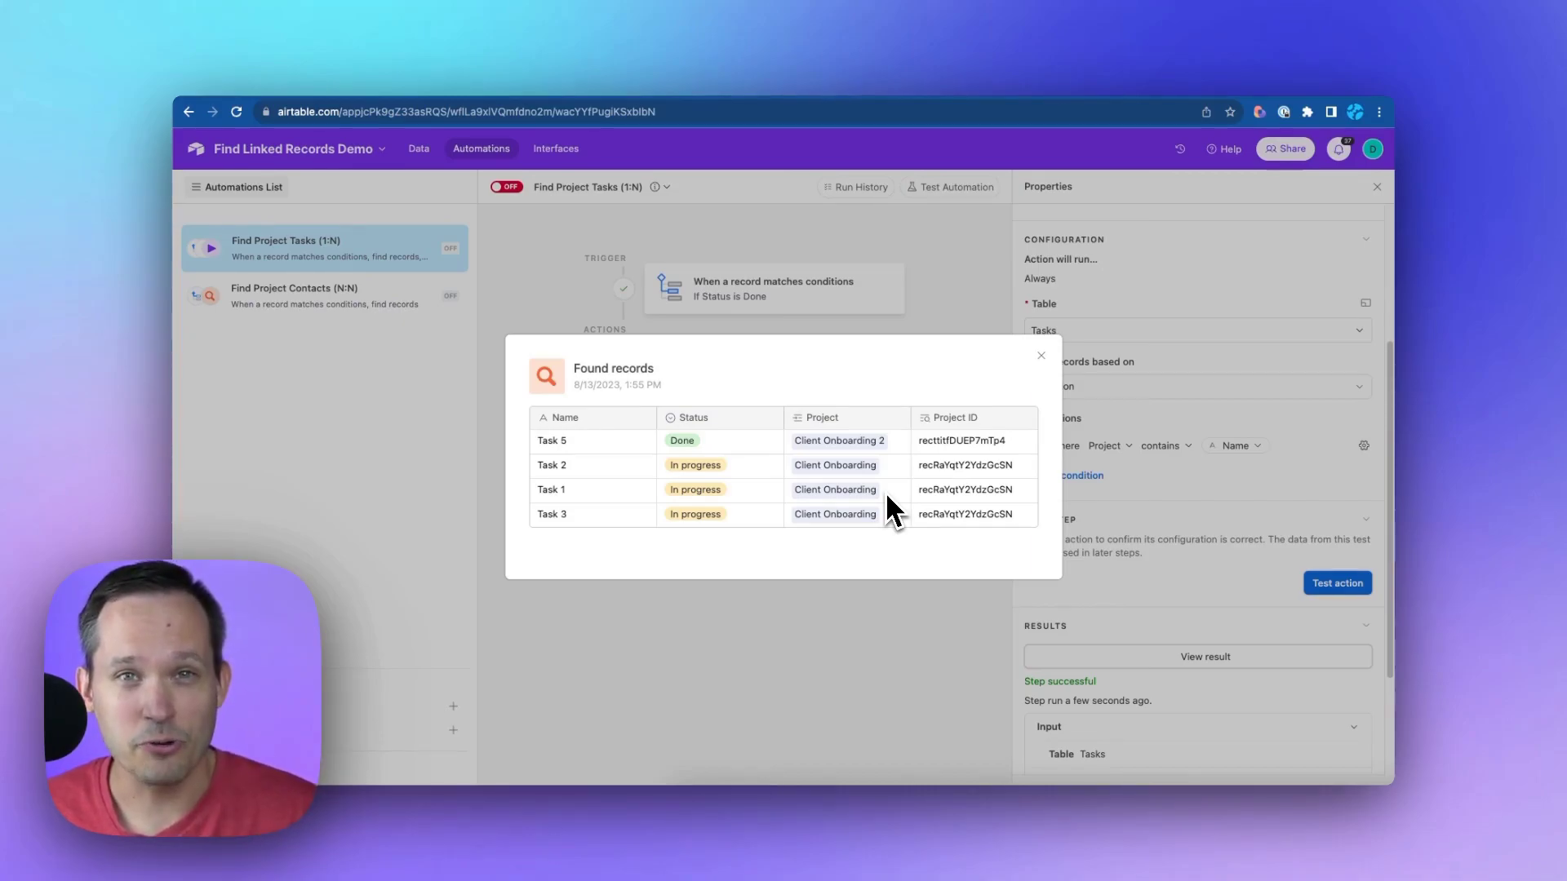
pyautogui.click(1040, 359)
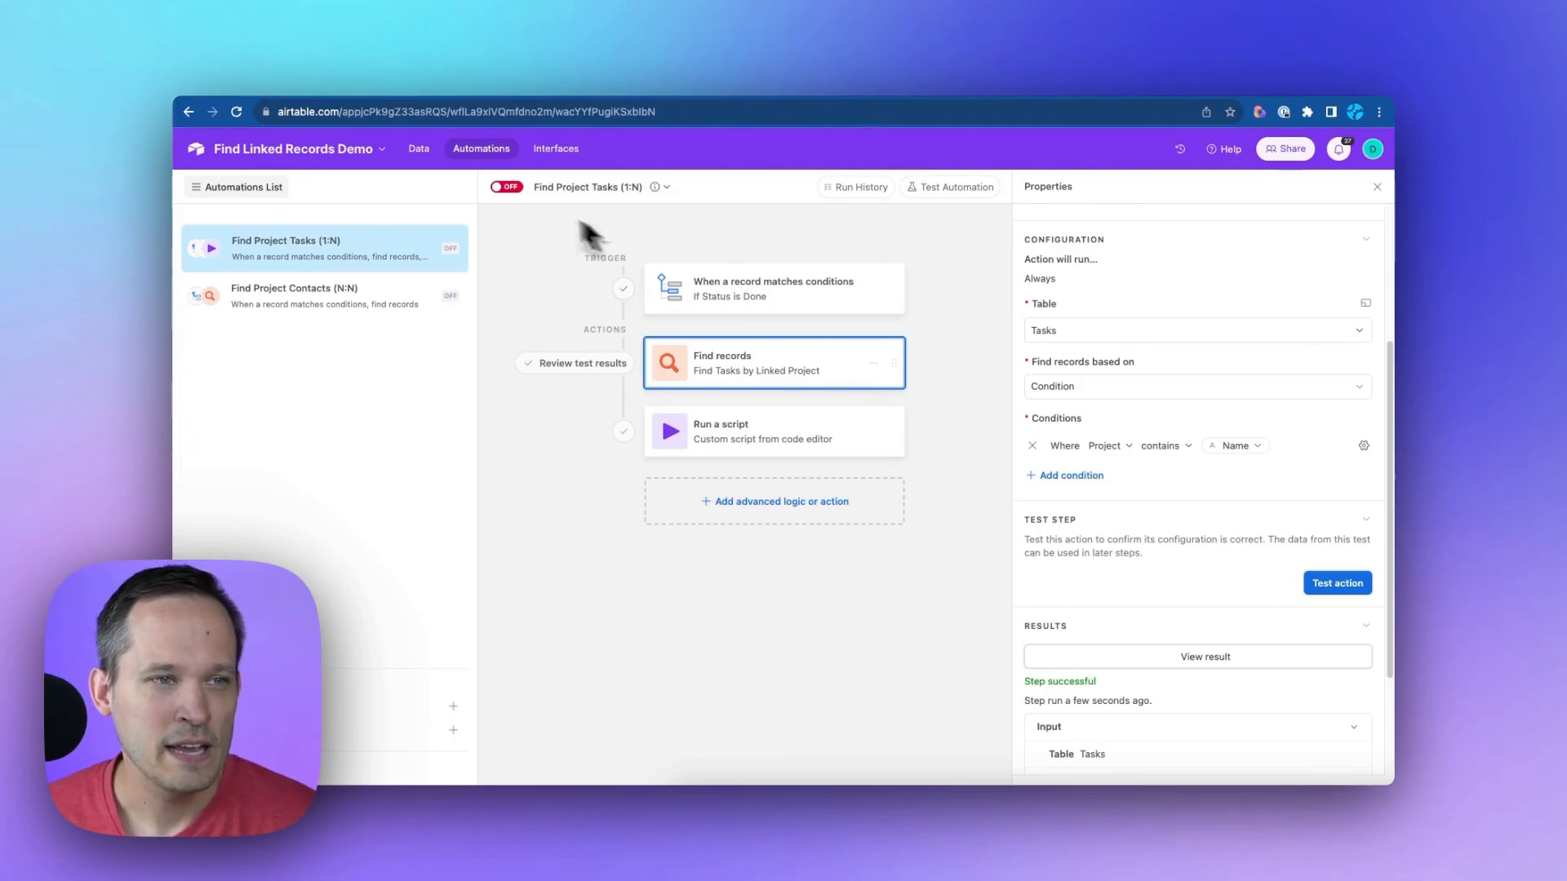
# Step: Leave the automation, dismiss the not-live warning, and unhide the Projects Record ID column
pyautogui.click(423, 151)
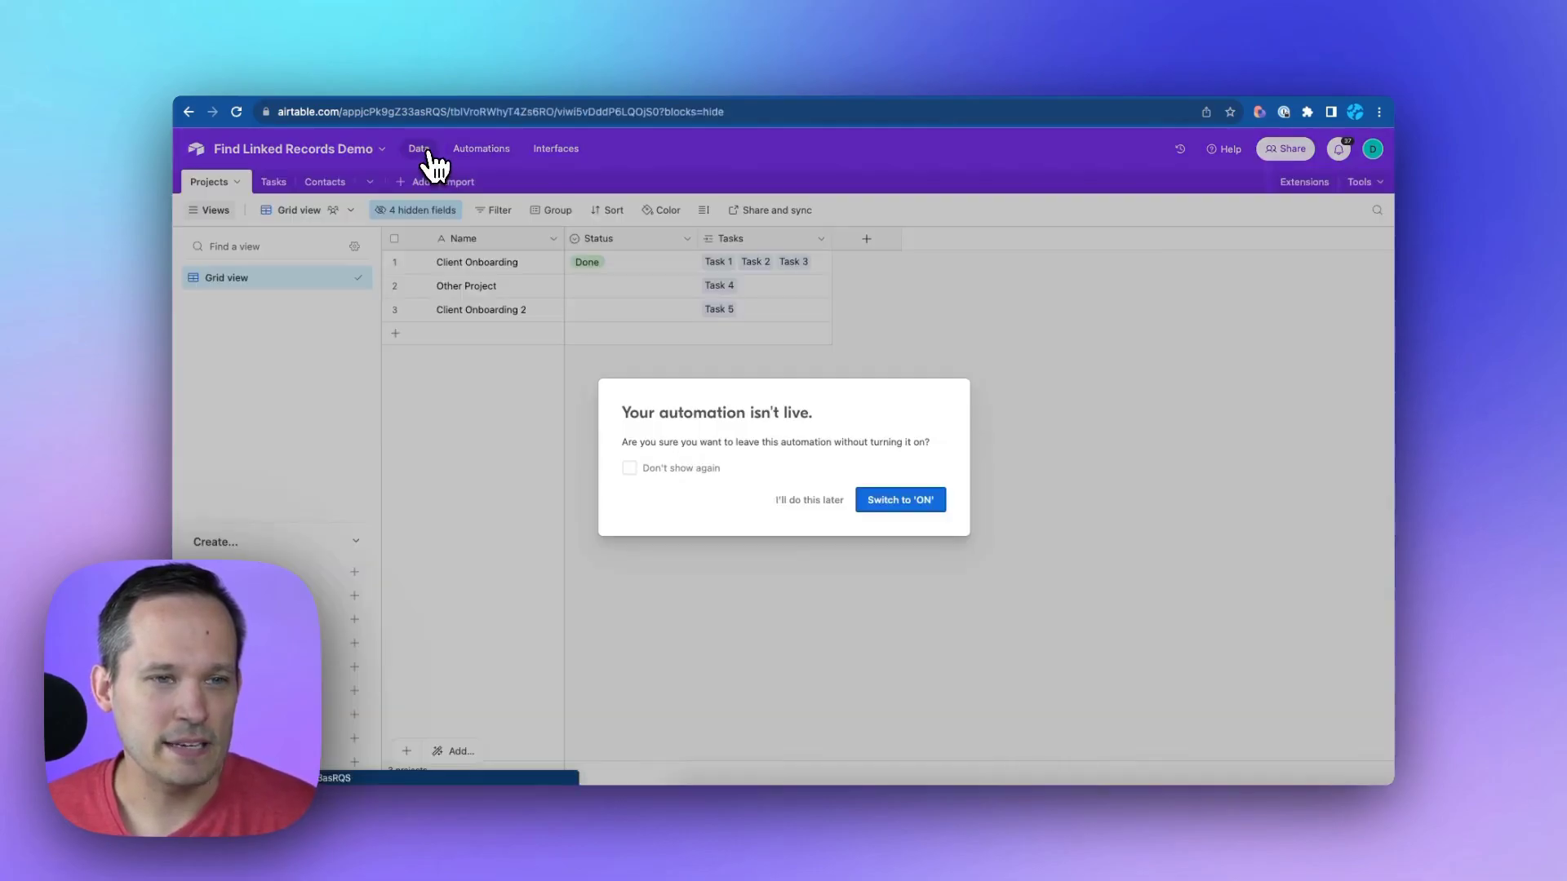
pyautogui.click(837, 499)
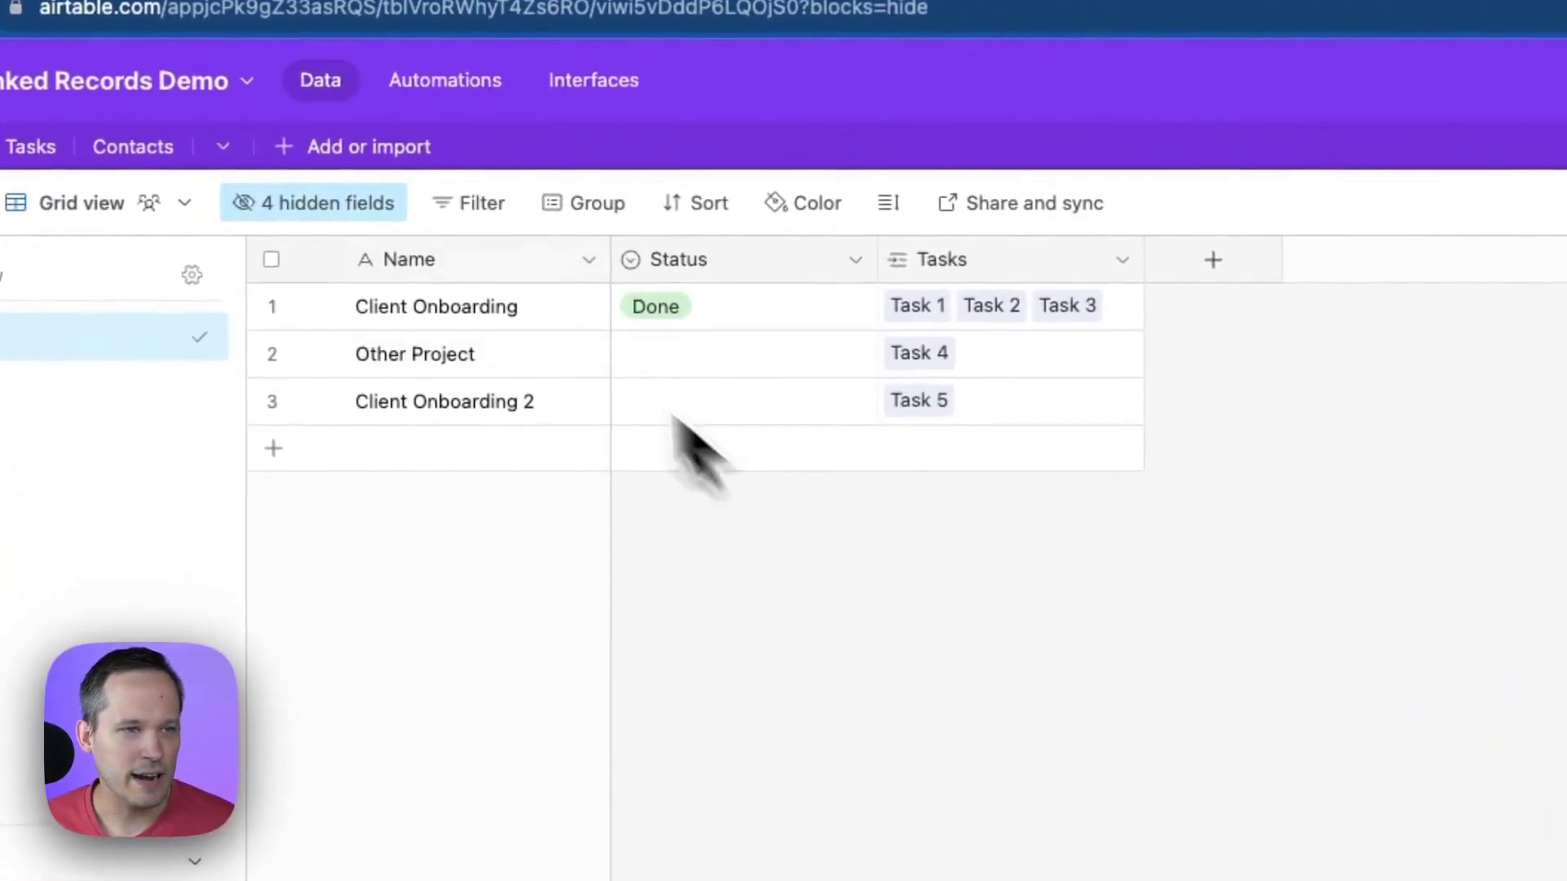
pyautogui.click(378, 207)
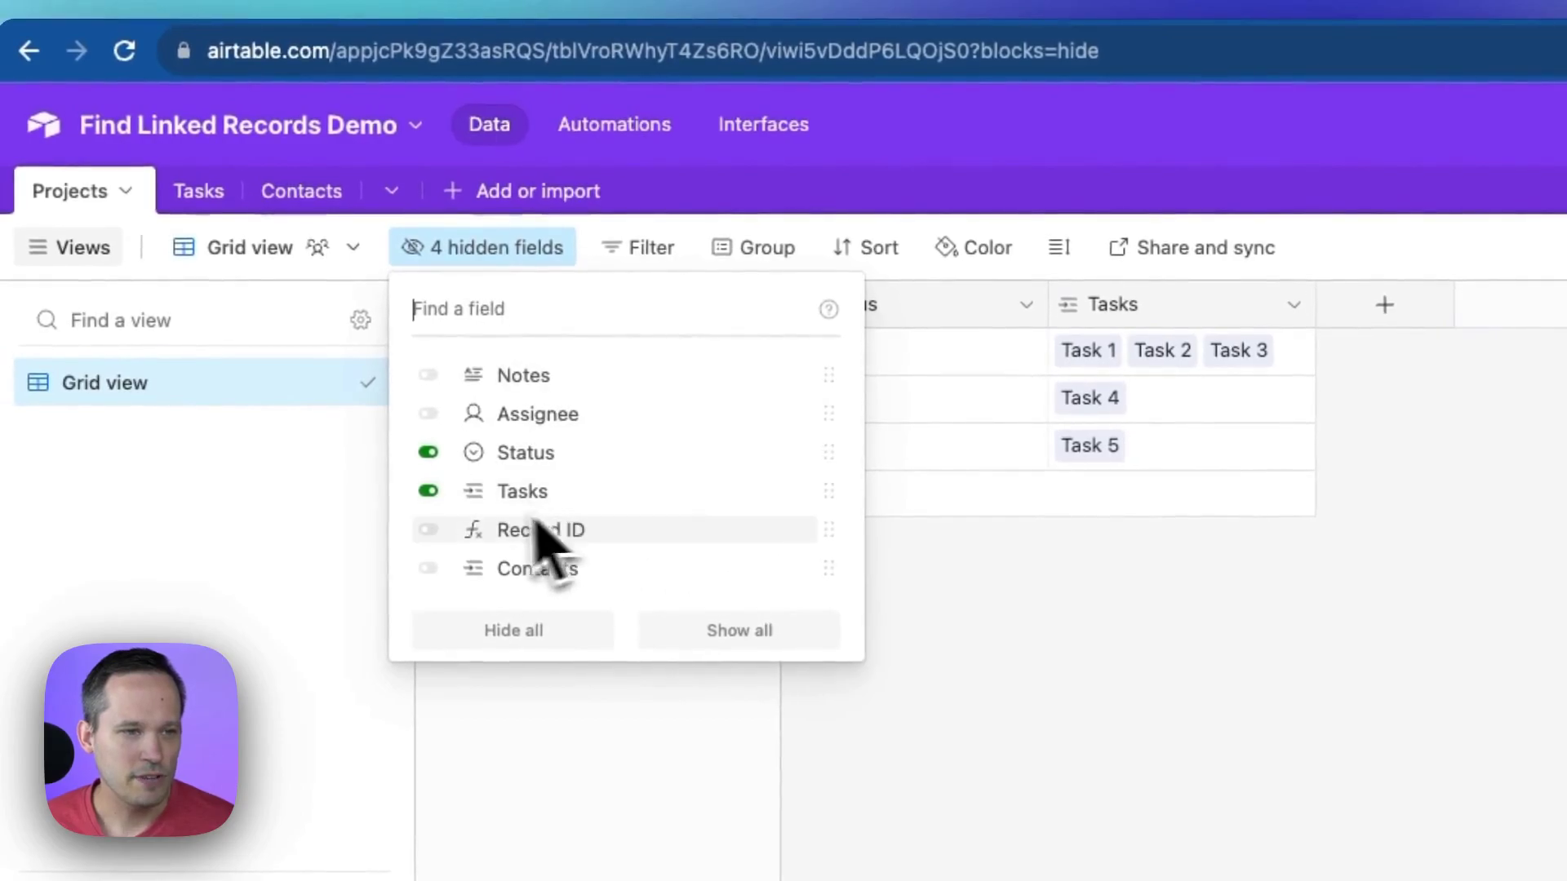
pyautogui.click(428, 529)
pyautogui.click(1208, 684)
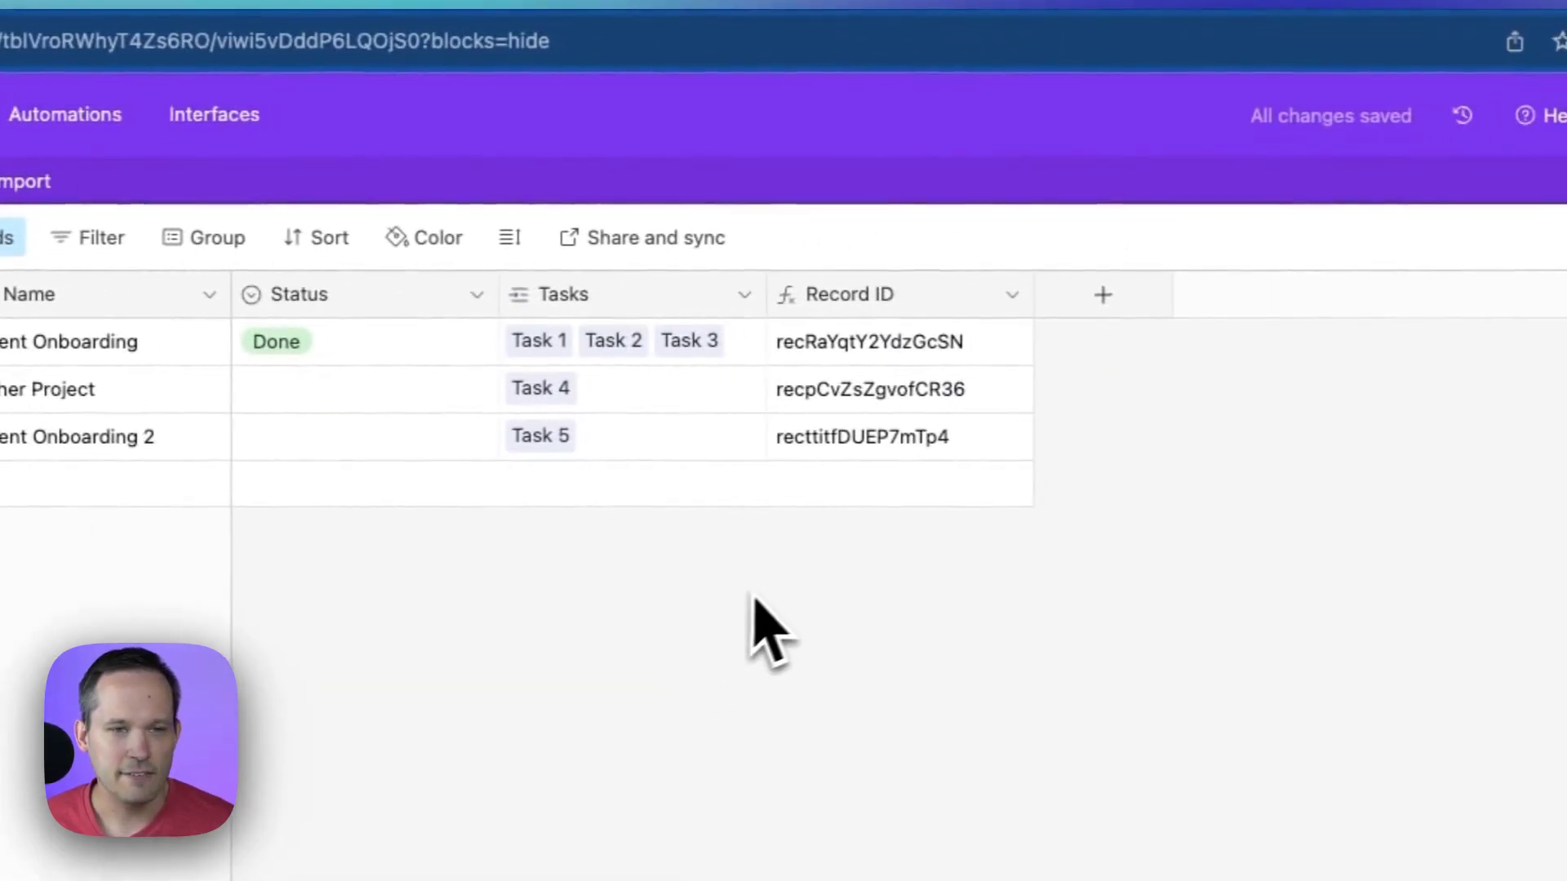
# Step: Check that the Record ID field uses the RECORD_ID() formula and save it
pyautogui.click(1009, 295)
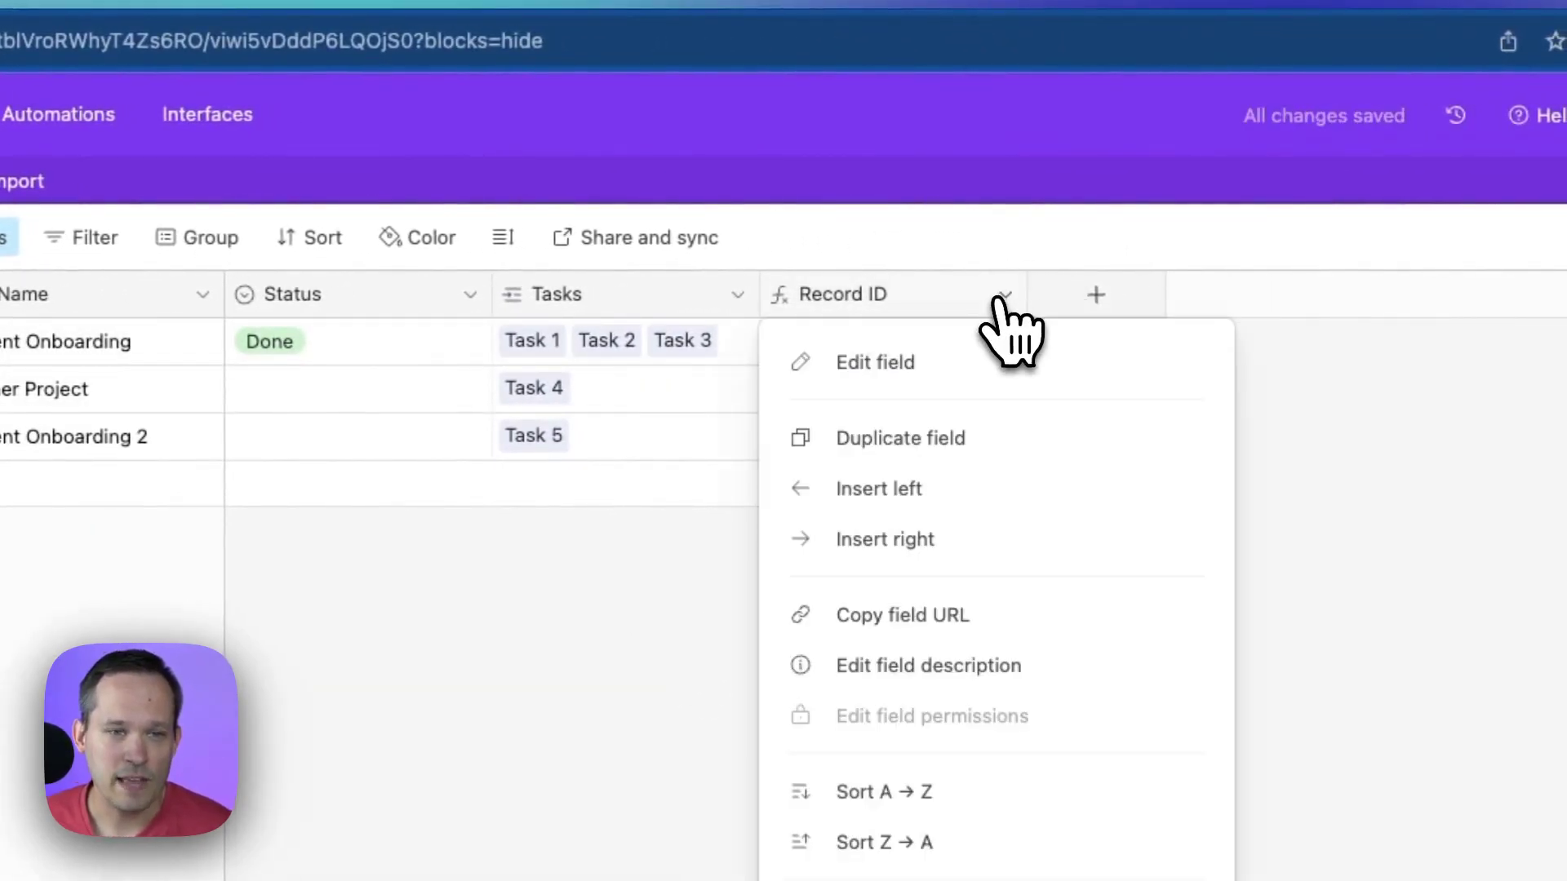
pyautogui.click(981, 359)
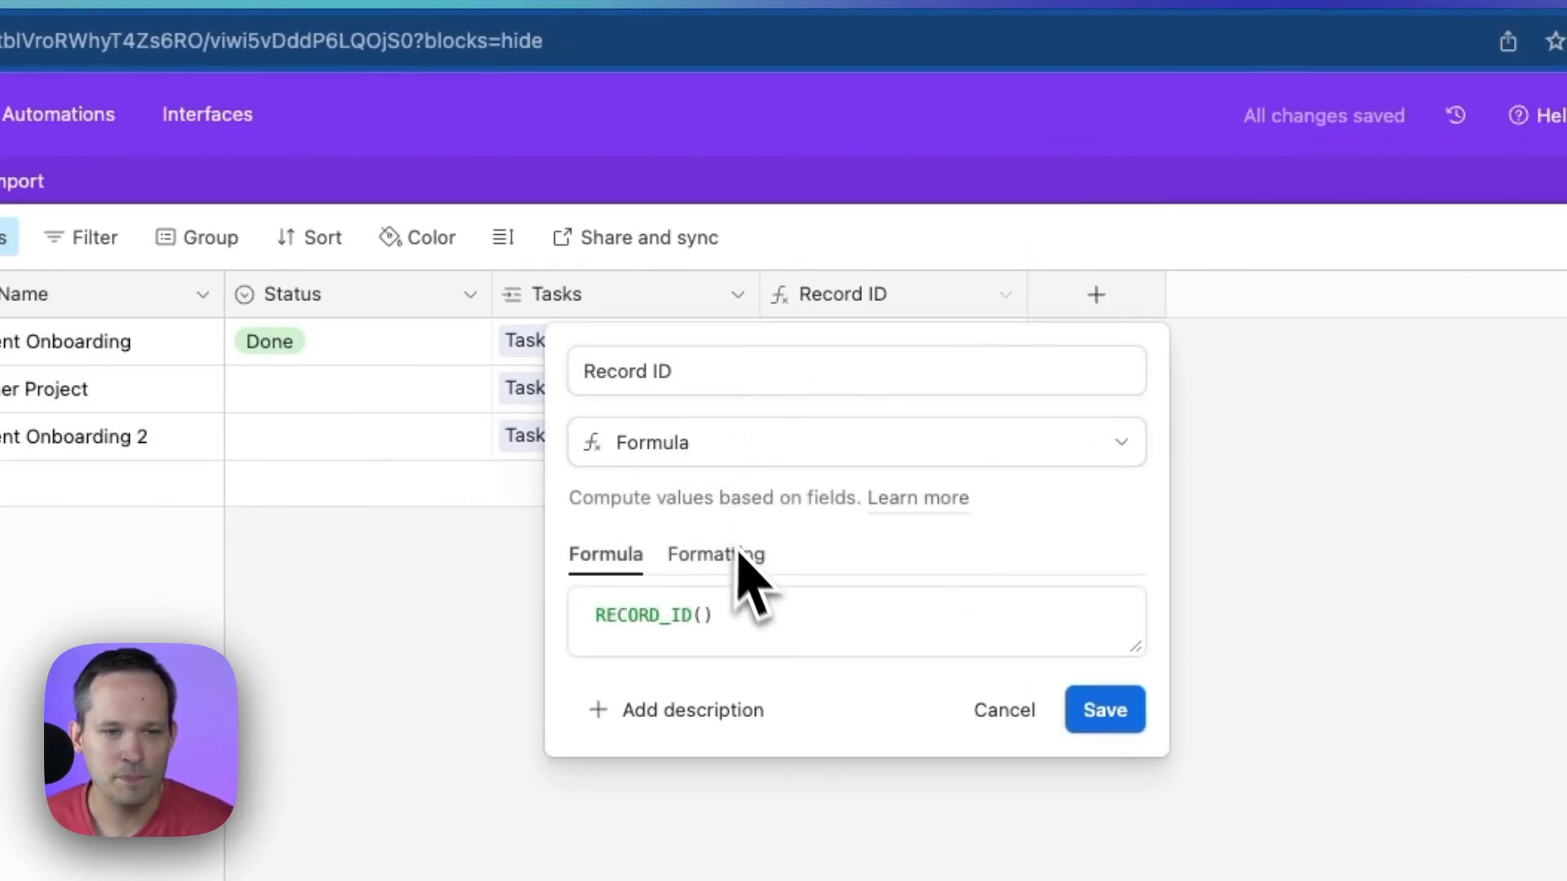
pyautogui.click(747, 605)
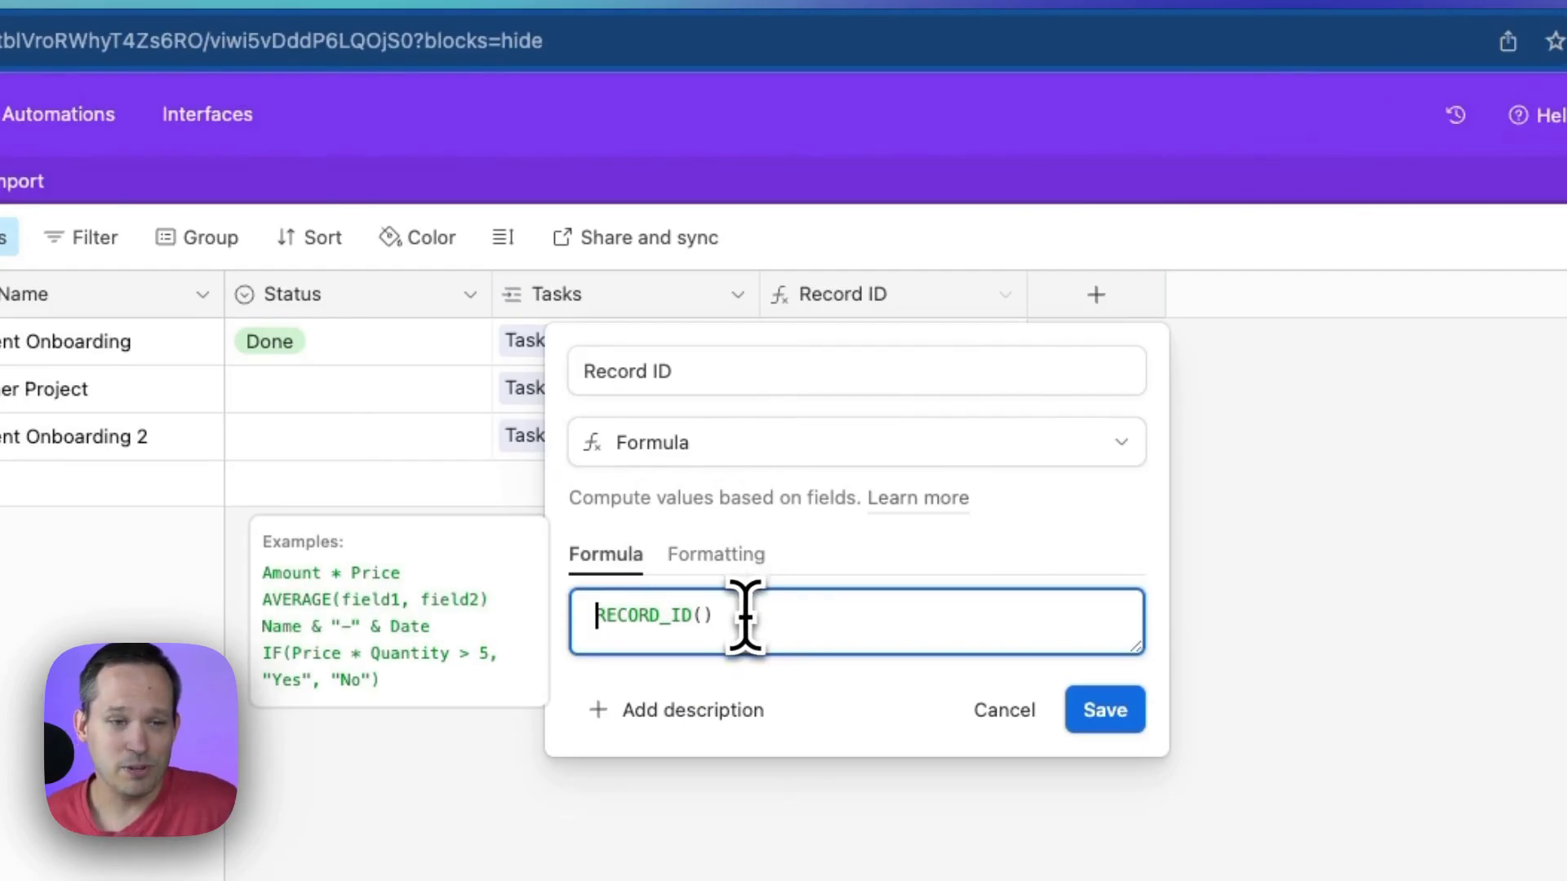
pyautogui.click(776, 617)
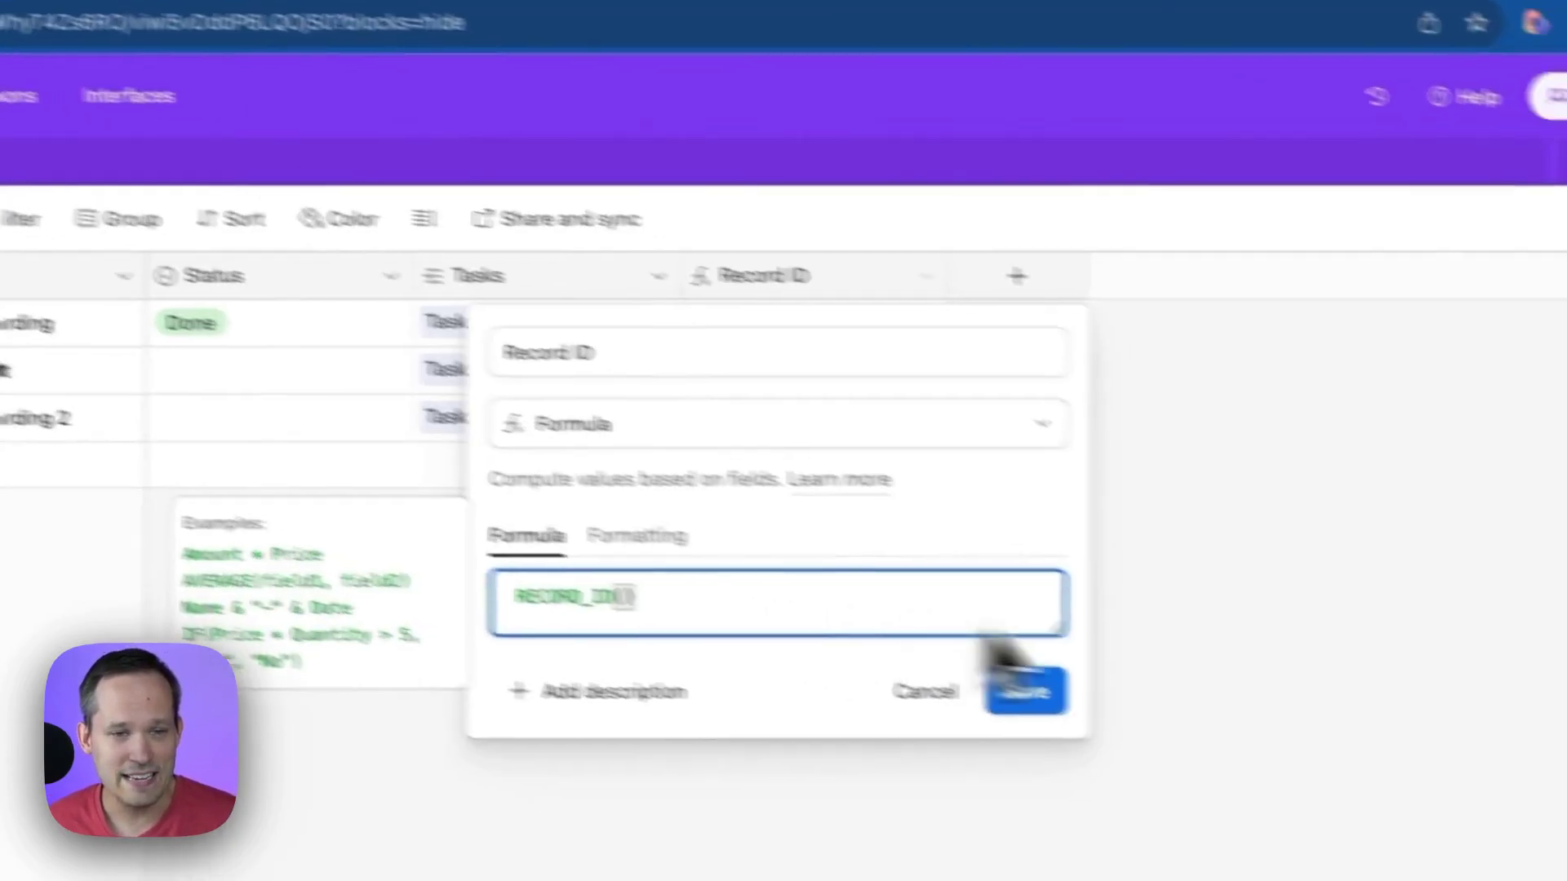
pyautogui.click(1105, 710)
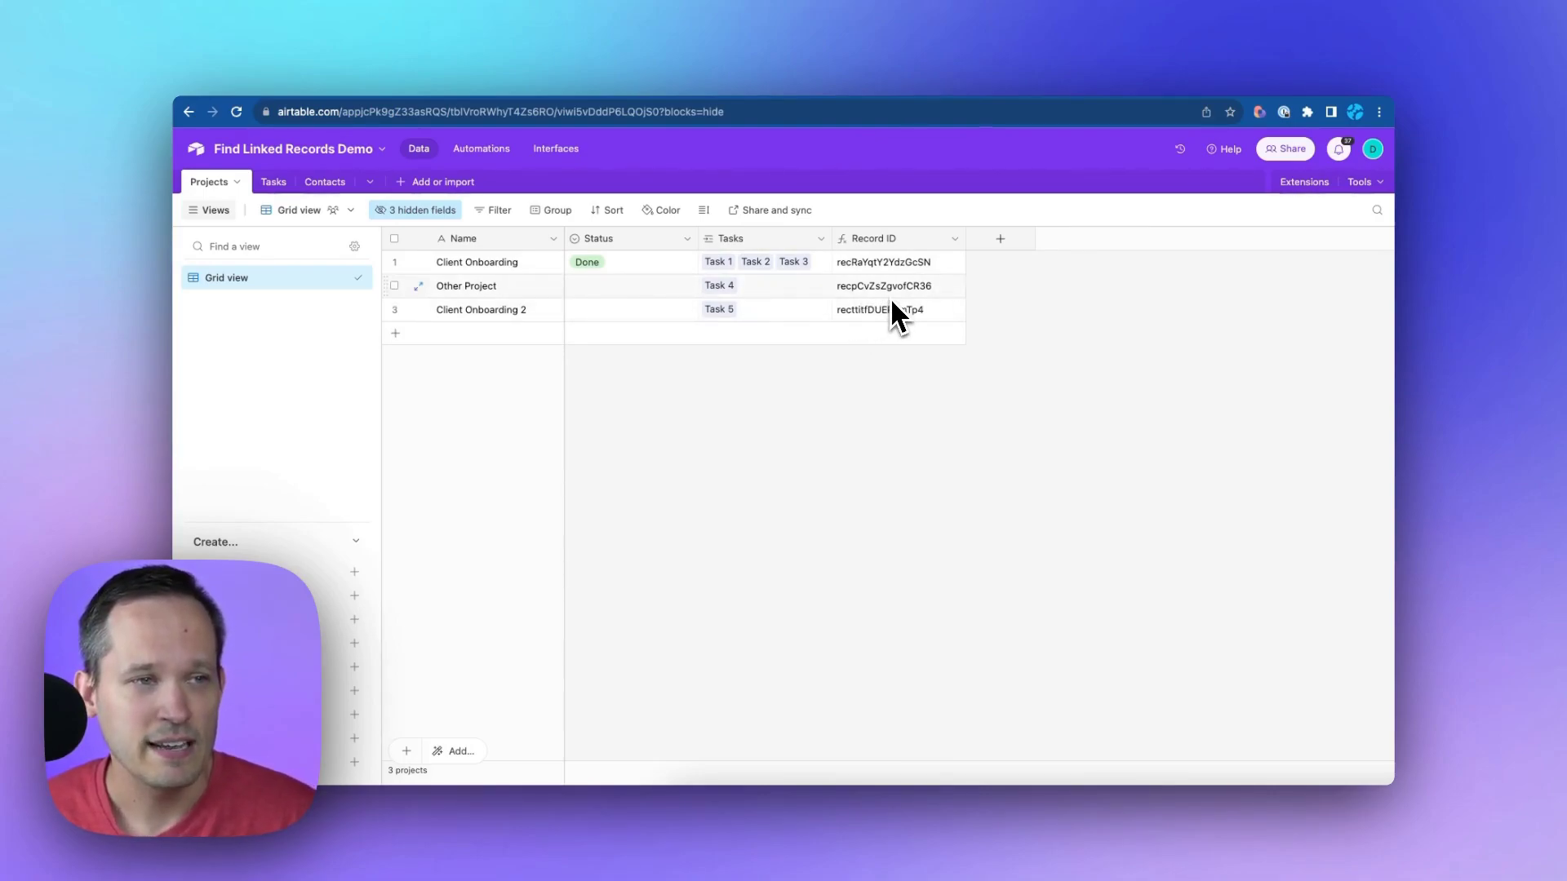
pyautogui.click(274, 186)
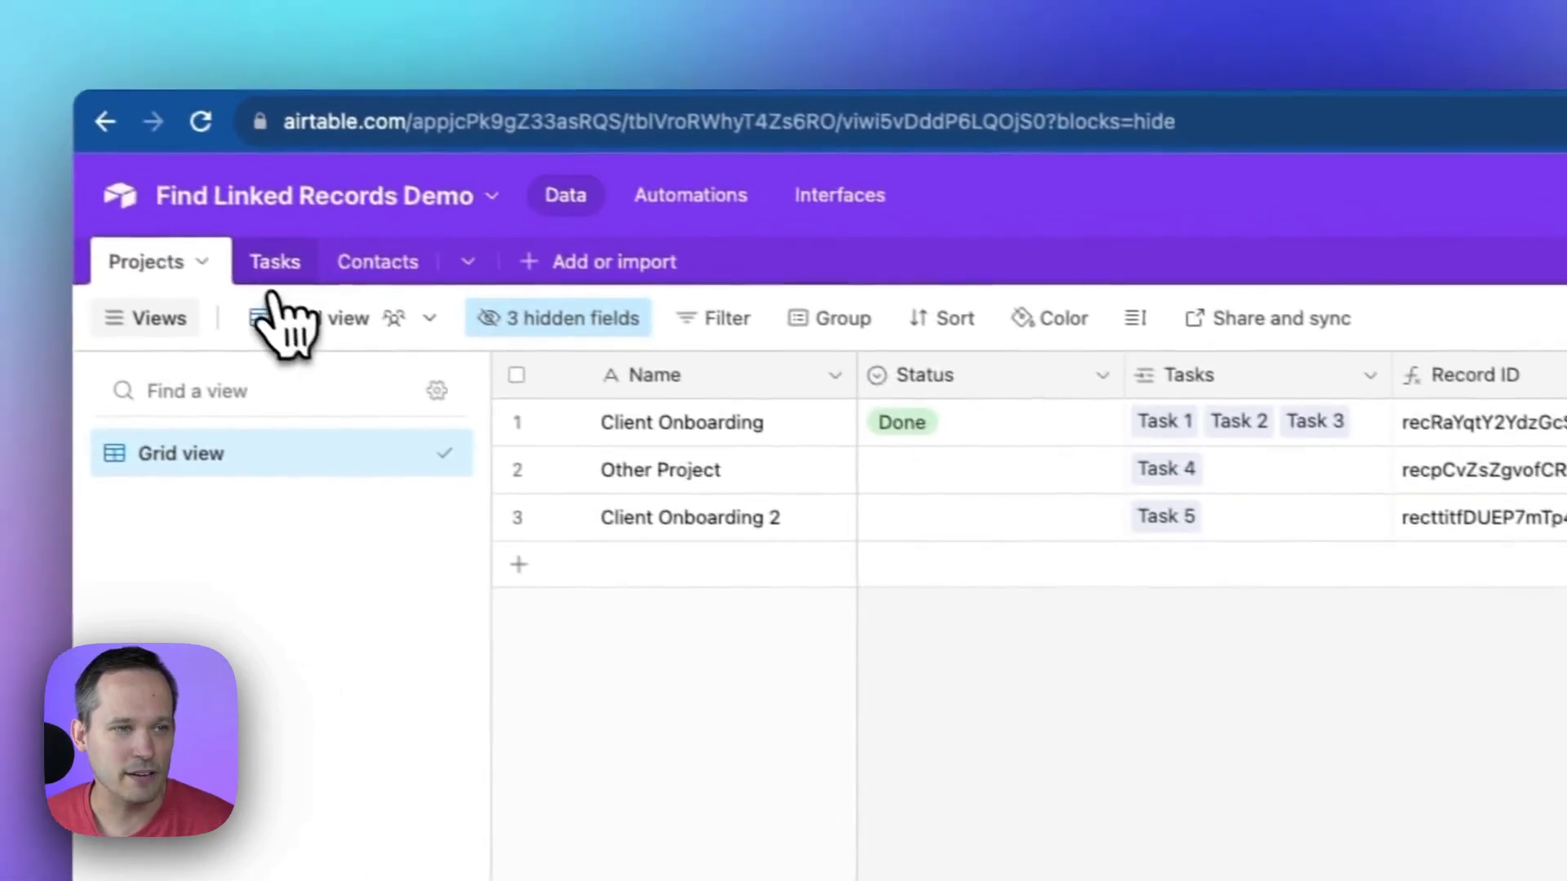
# Step: Unhide the Tasks table's Project ID column and compare its IDs with the Projects table
pyautogui.click(274, 269)
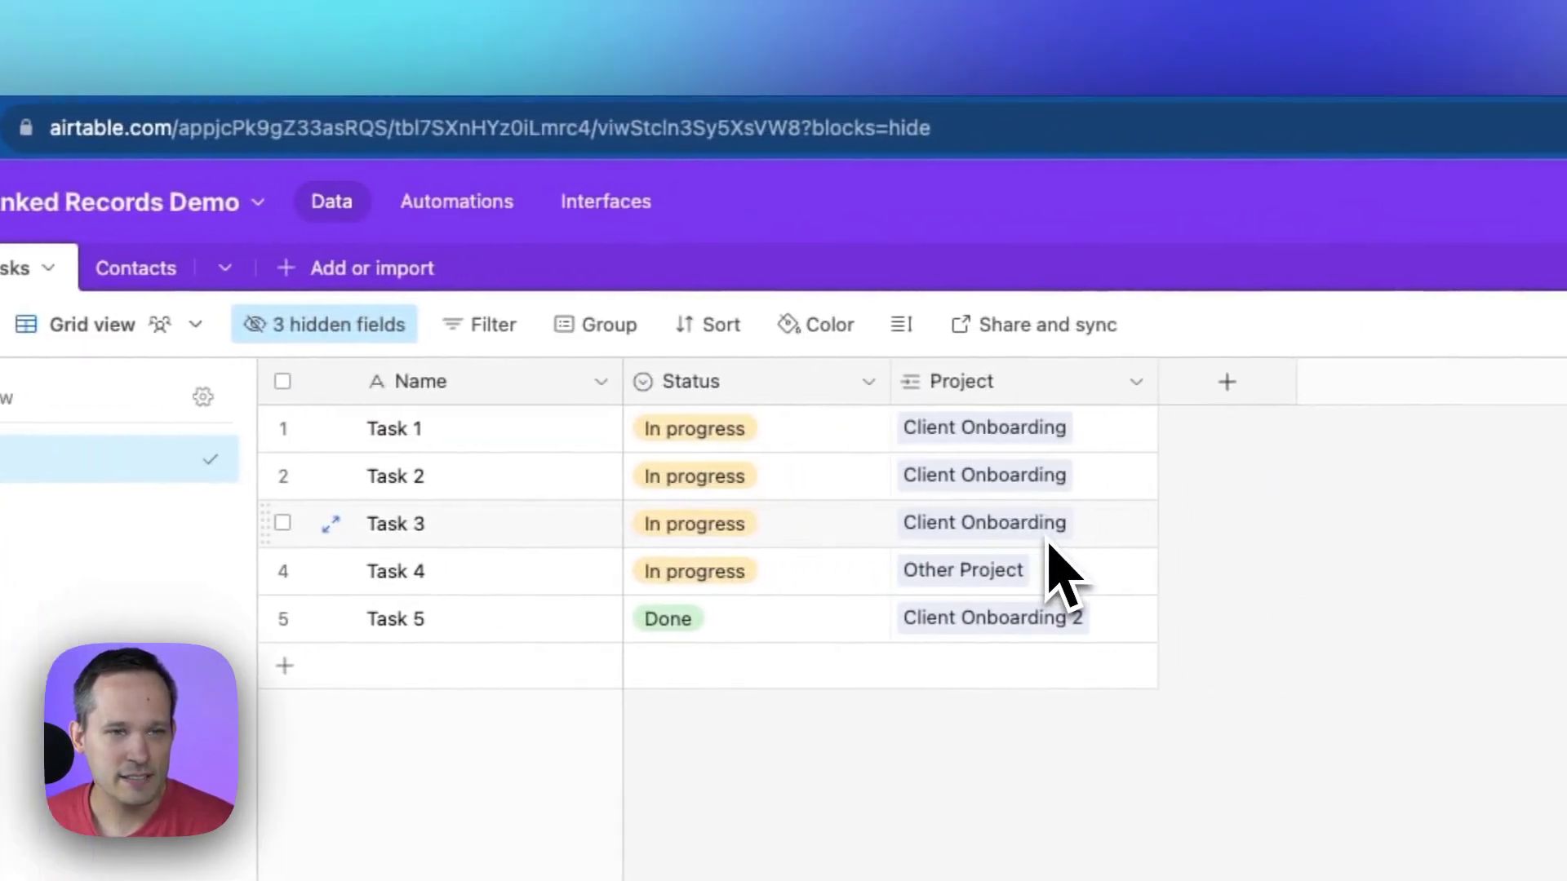
pyautogui.click(323, 325)
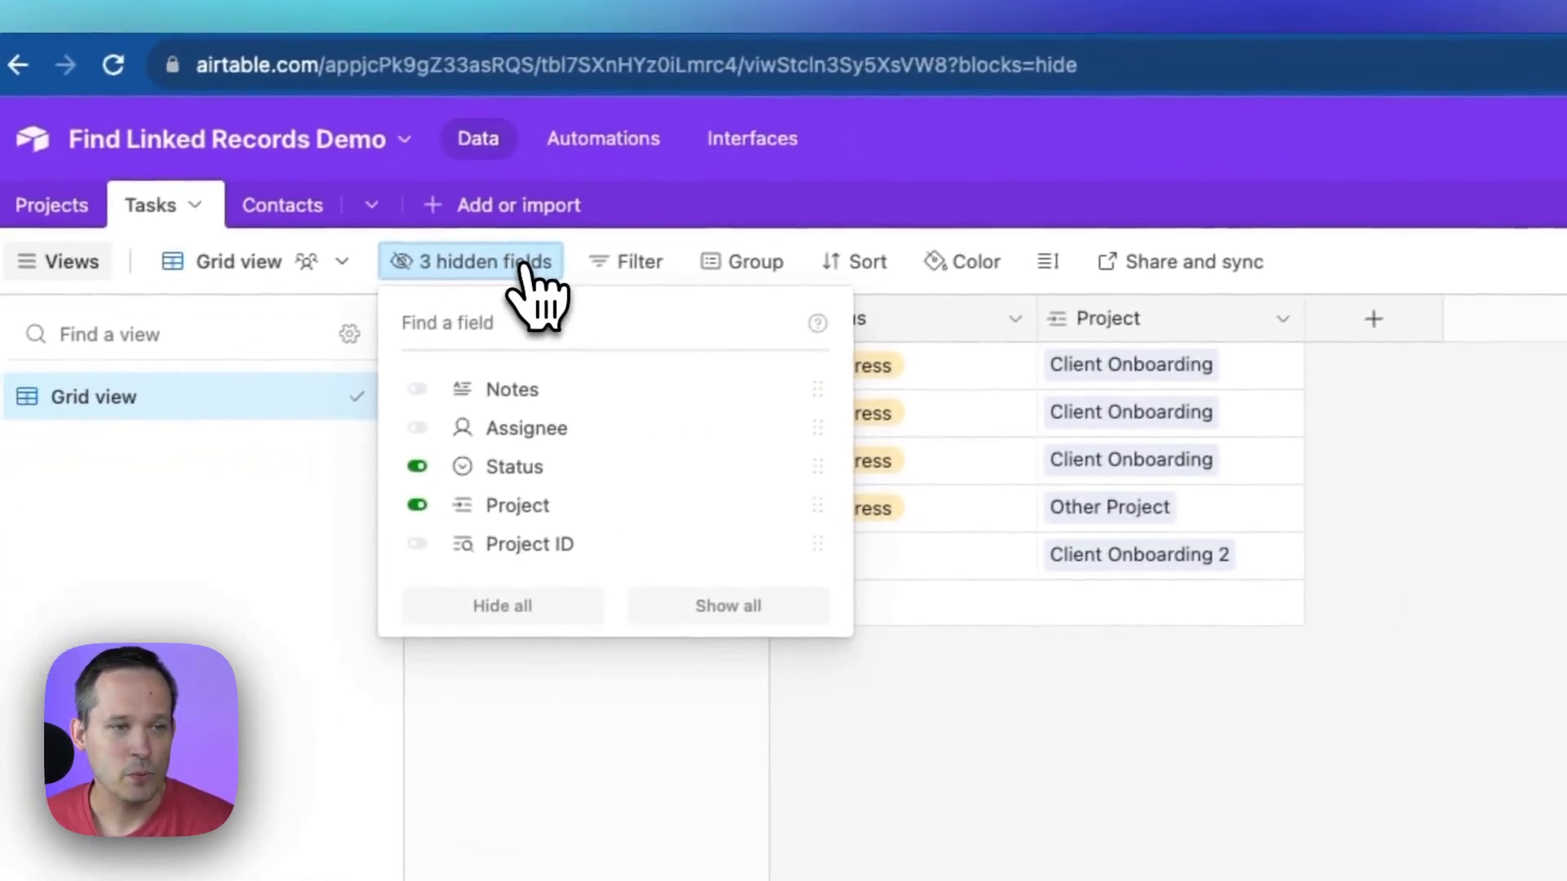
pyautogui.click(422, 541)
pyautogui.click(1134, 816)
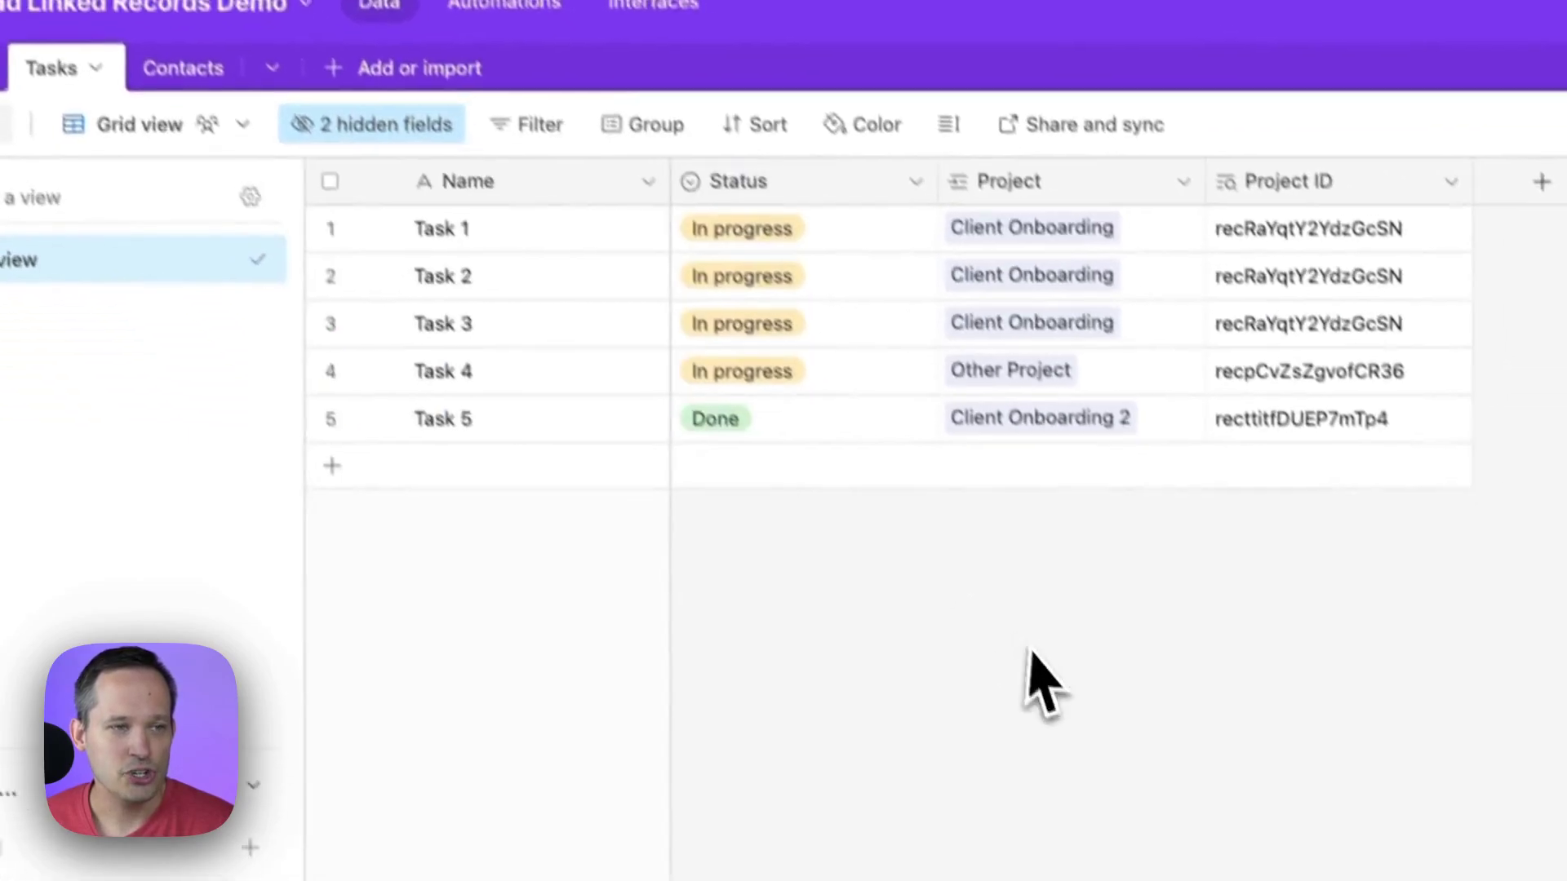
pyautogui.click(56, 204)
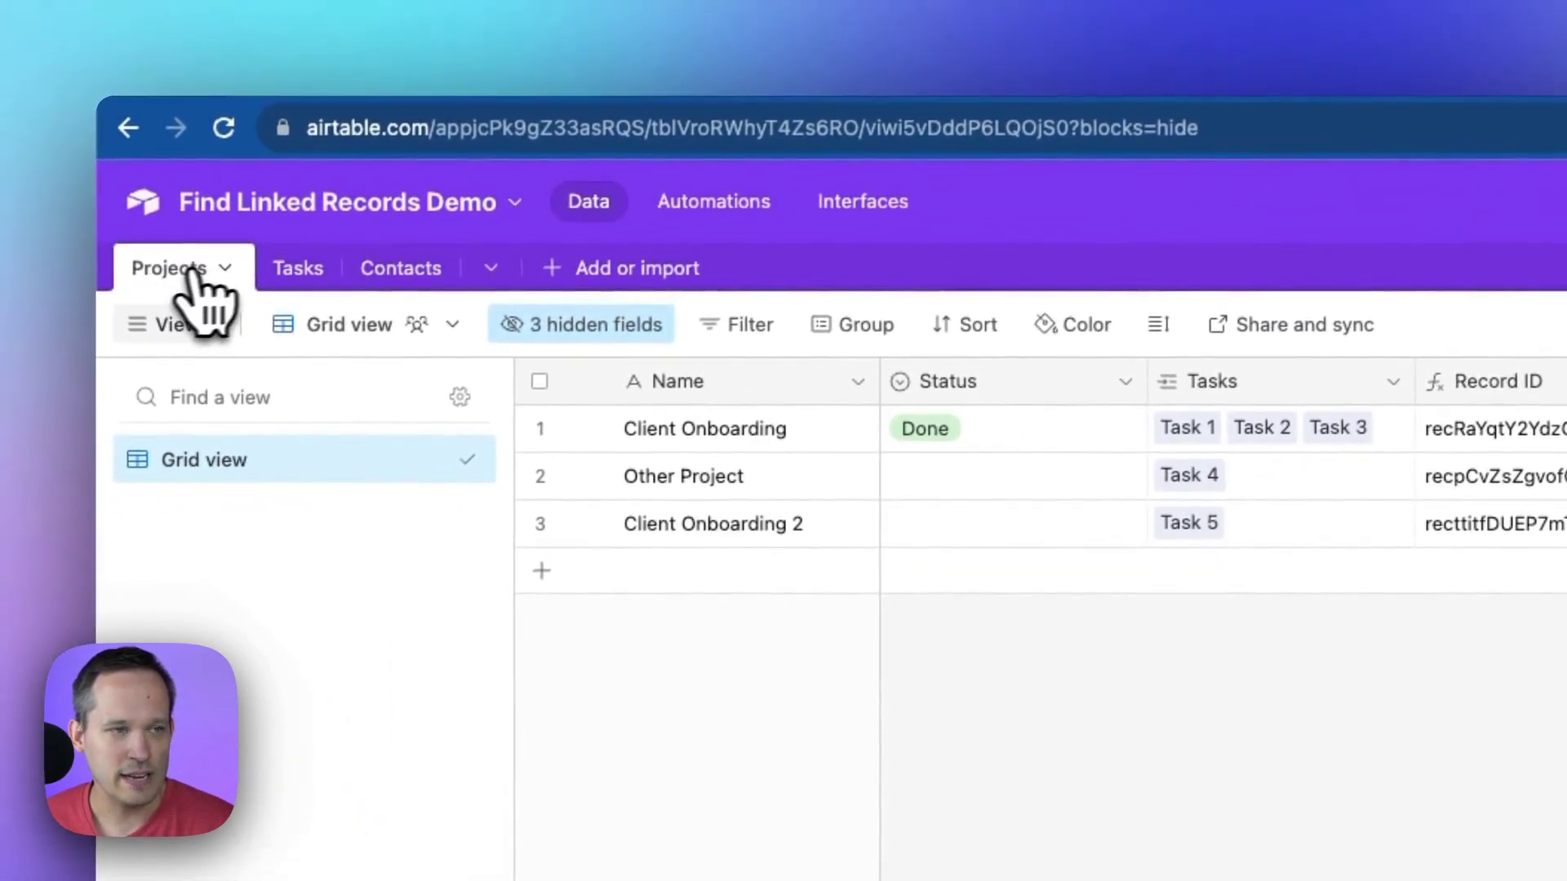
pyautogui.click(289, 268)
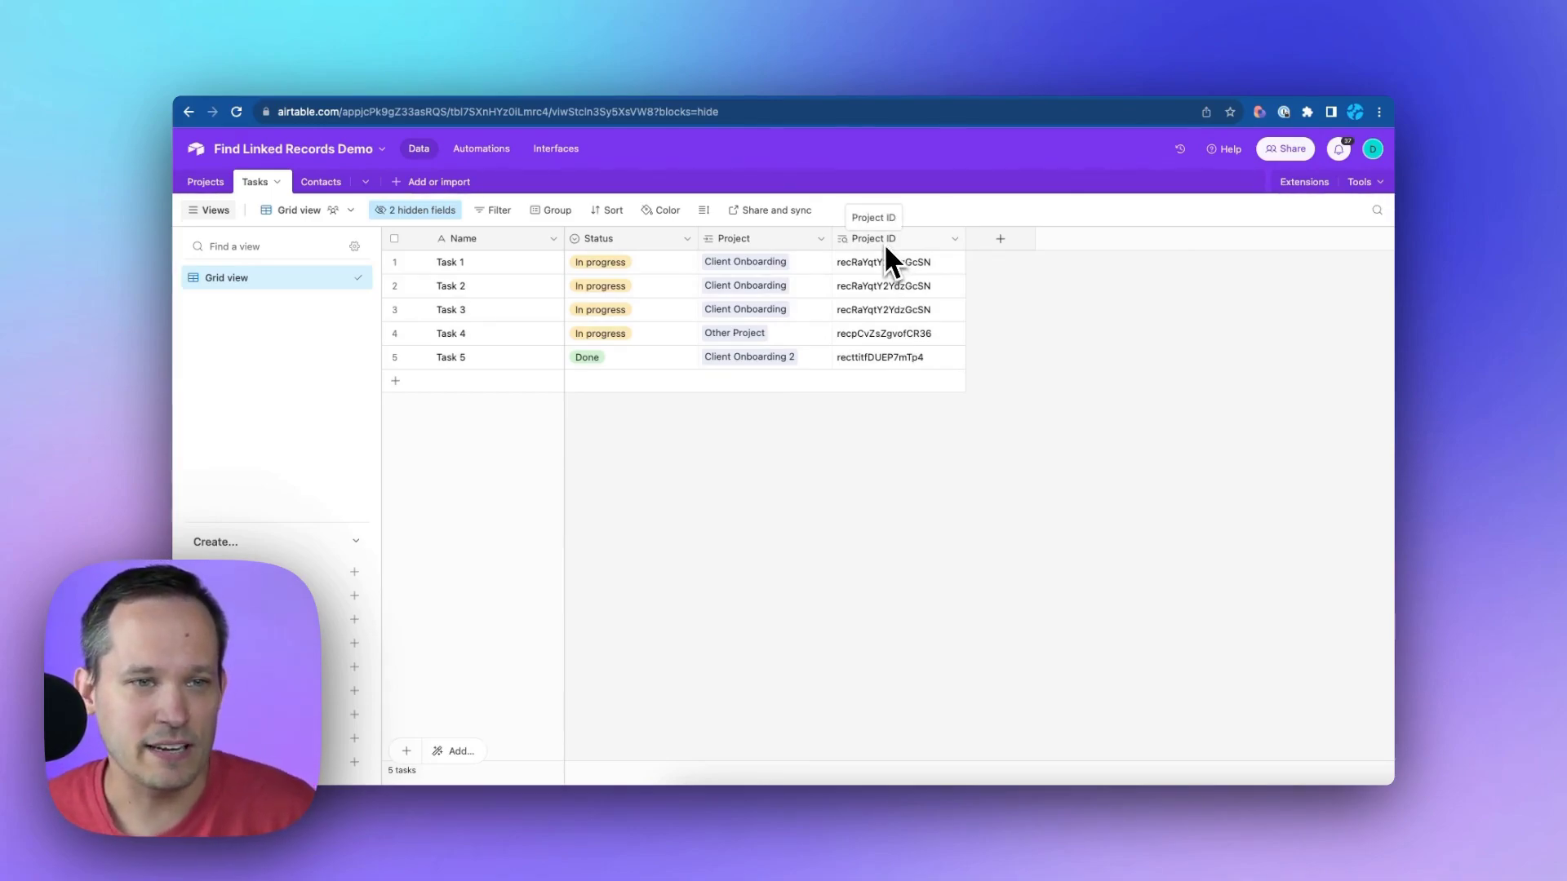
# Step: Confirm Project ID is a lookup of Project → Record ID, save, and return to Projects
pyautogui.click(955, 240)
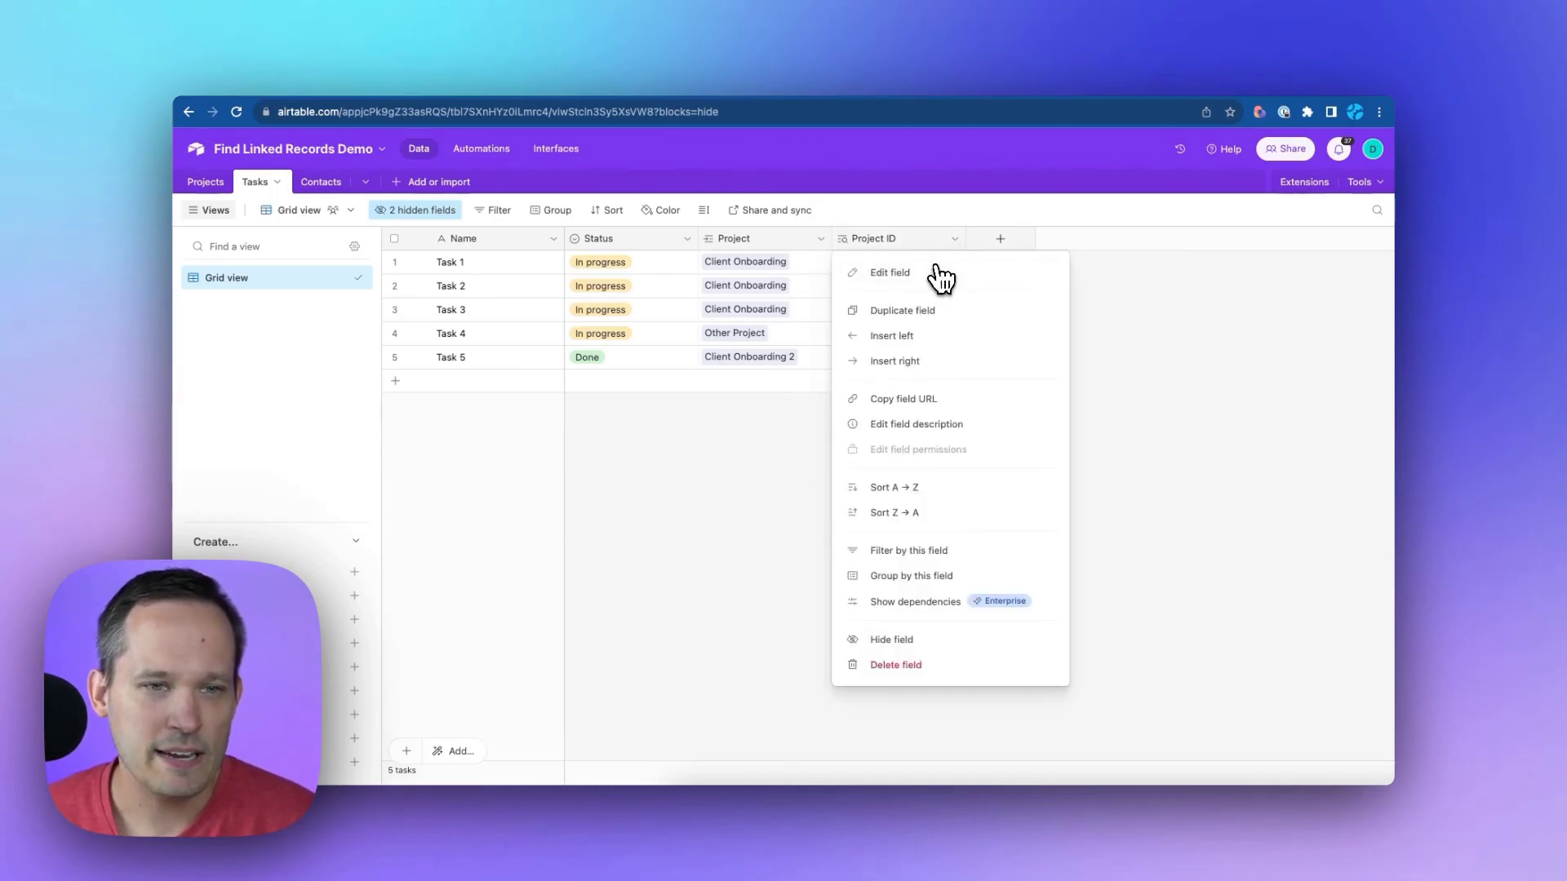
pyautogui.click(933, 267)
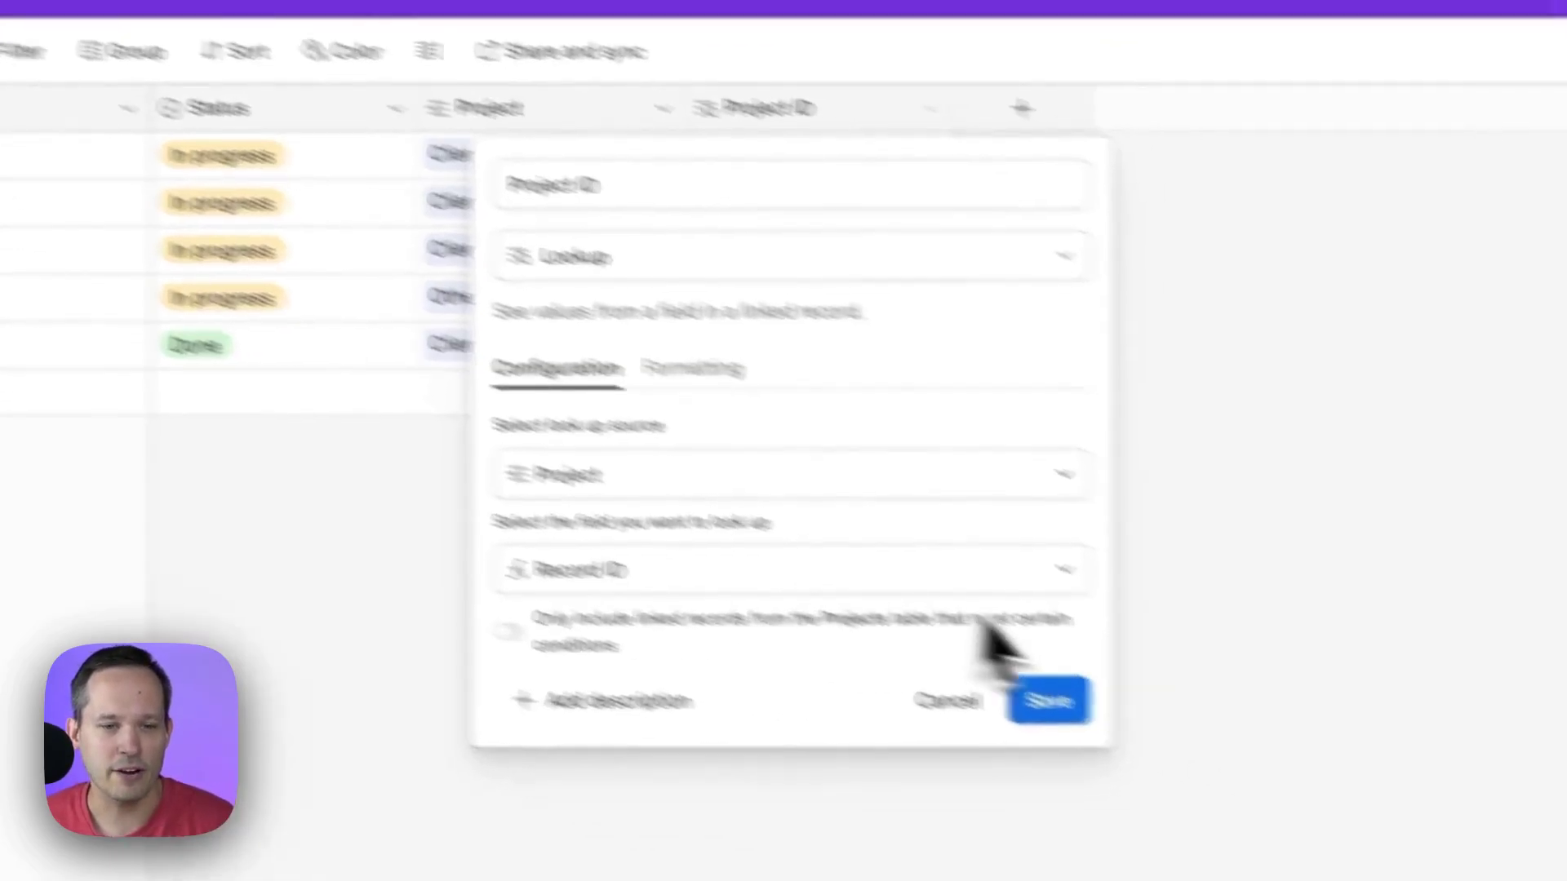
pyautogui.click(1243, 770)
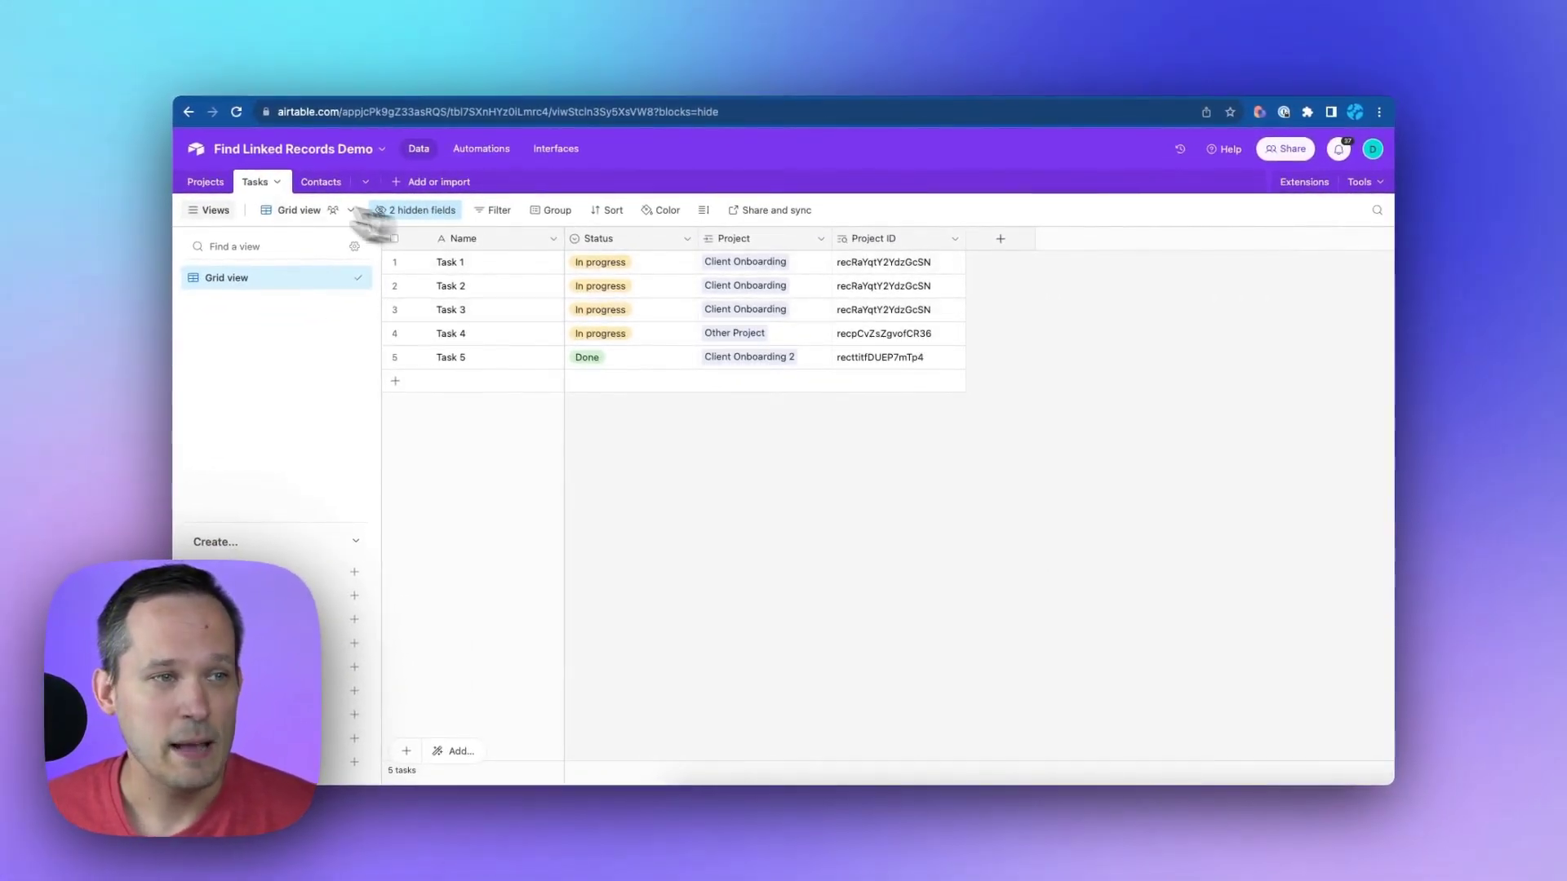
pyautogui.click(205, 181)
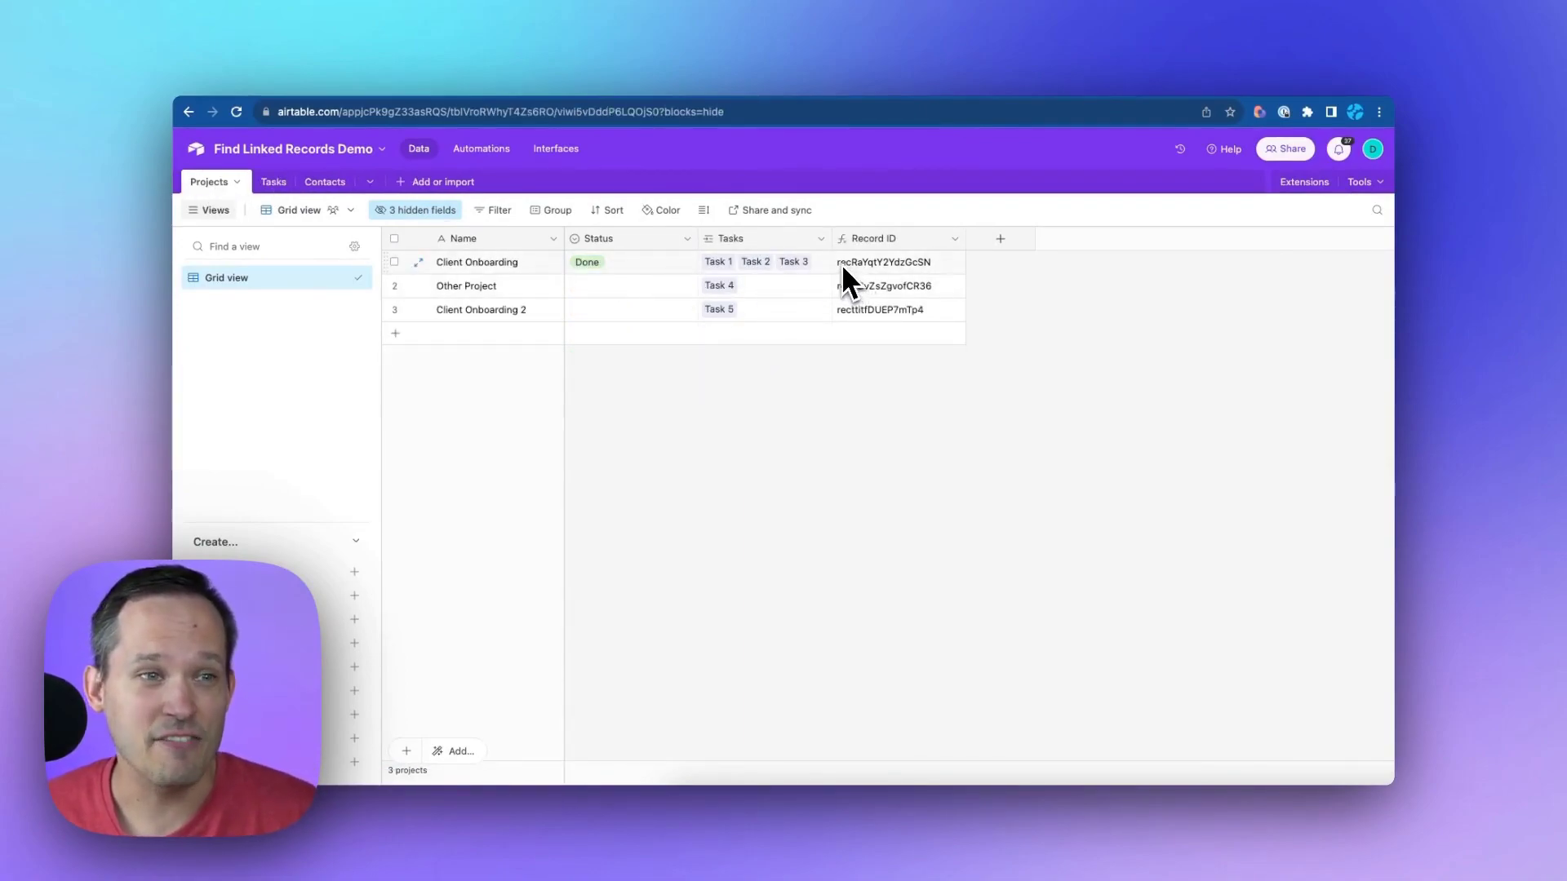
# Step: Back in the automation, switch the Find records condition's field to Project ID
pyautogui.click(483, 152)
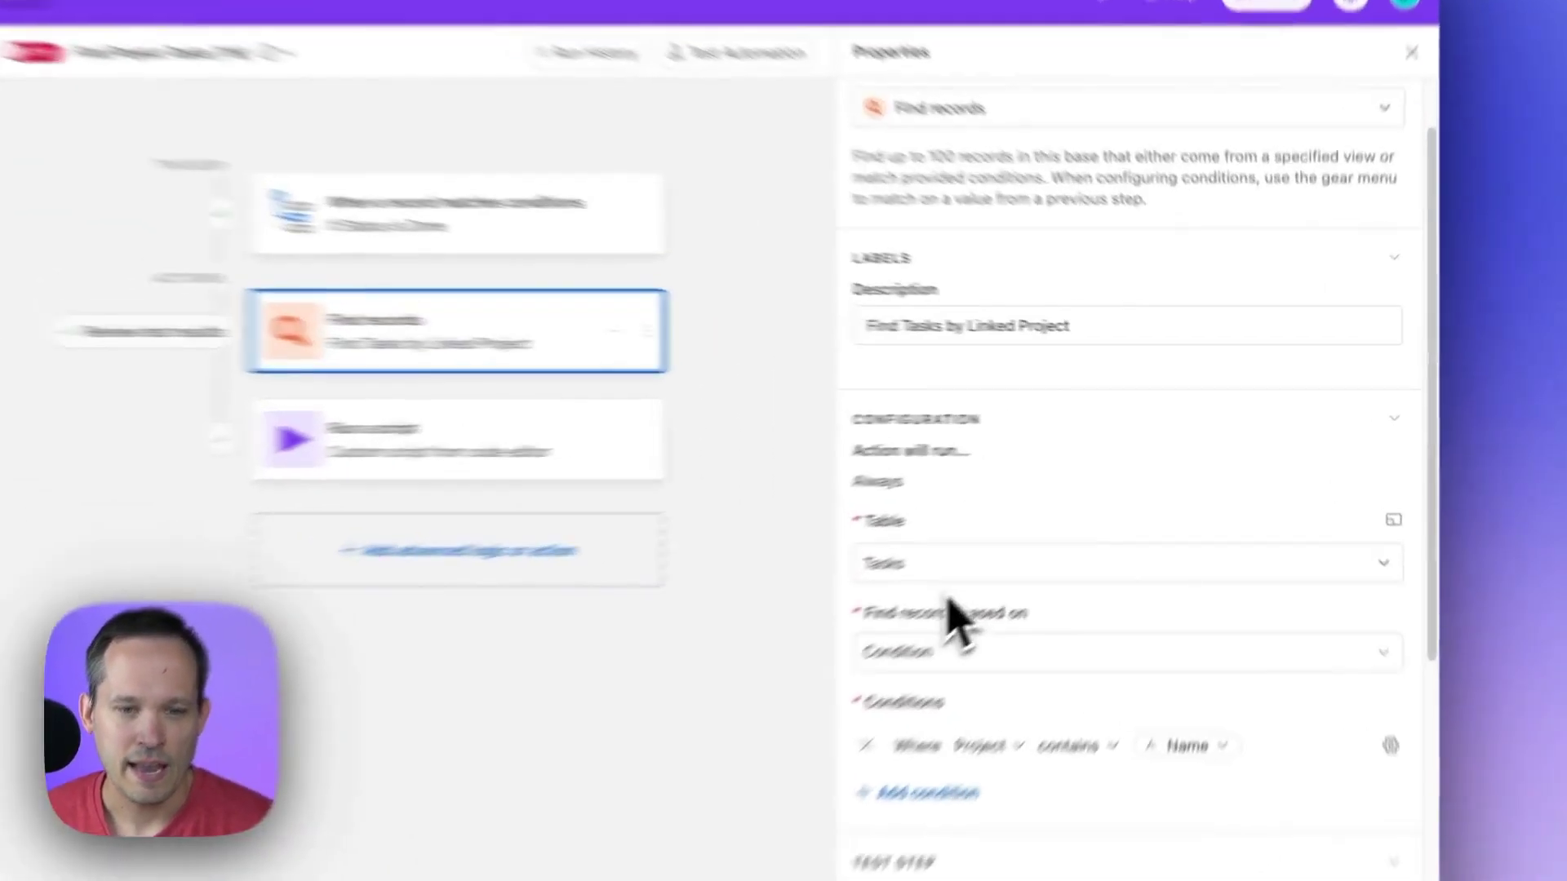
pyautogui.scroll(-5, 1085, 538)
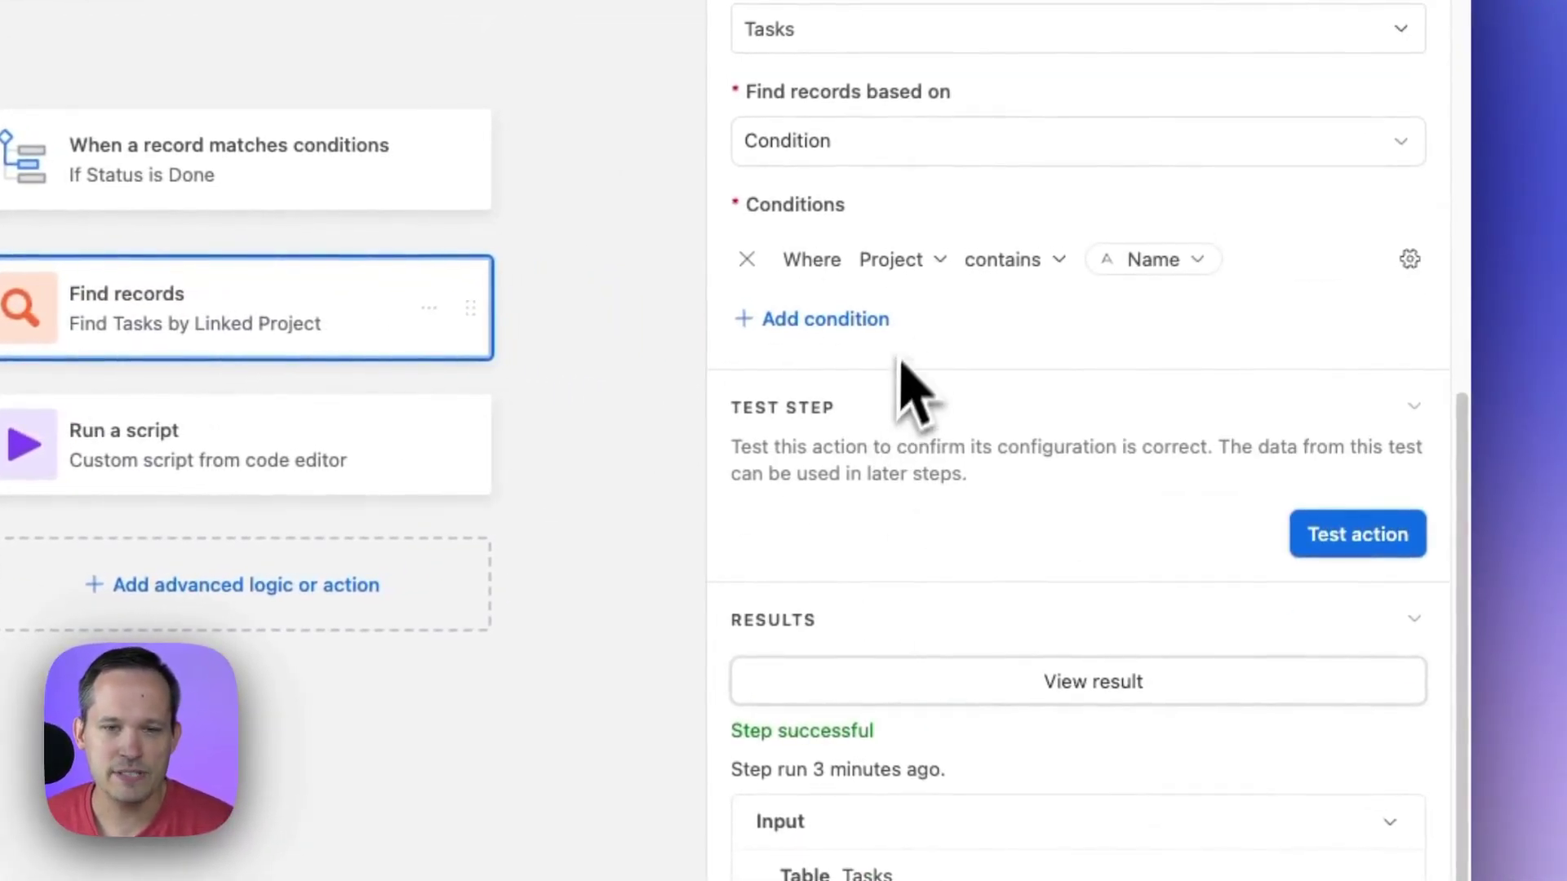
pyautogui.click(902, 269)
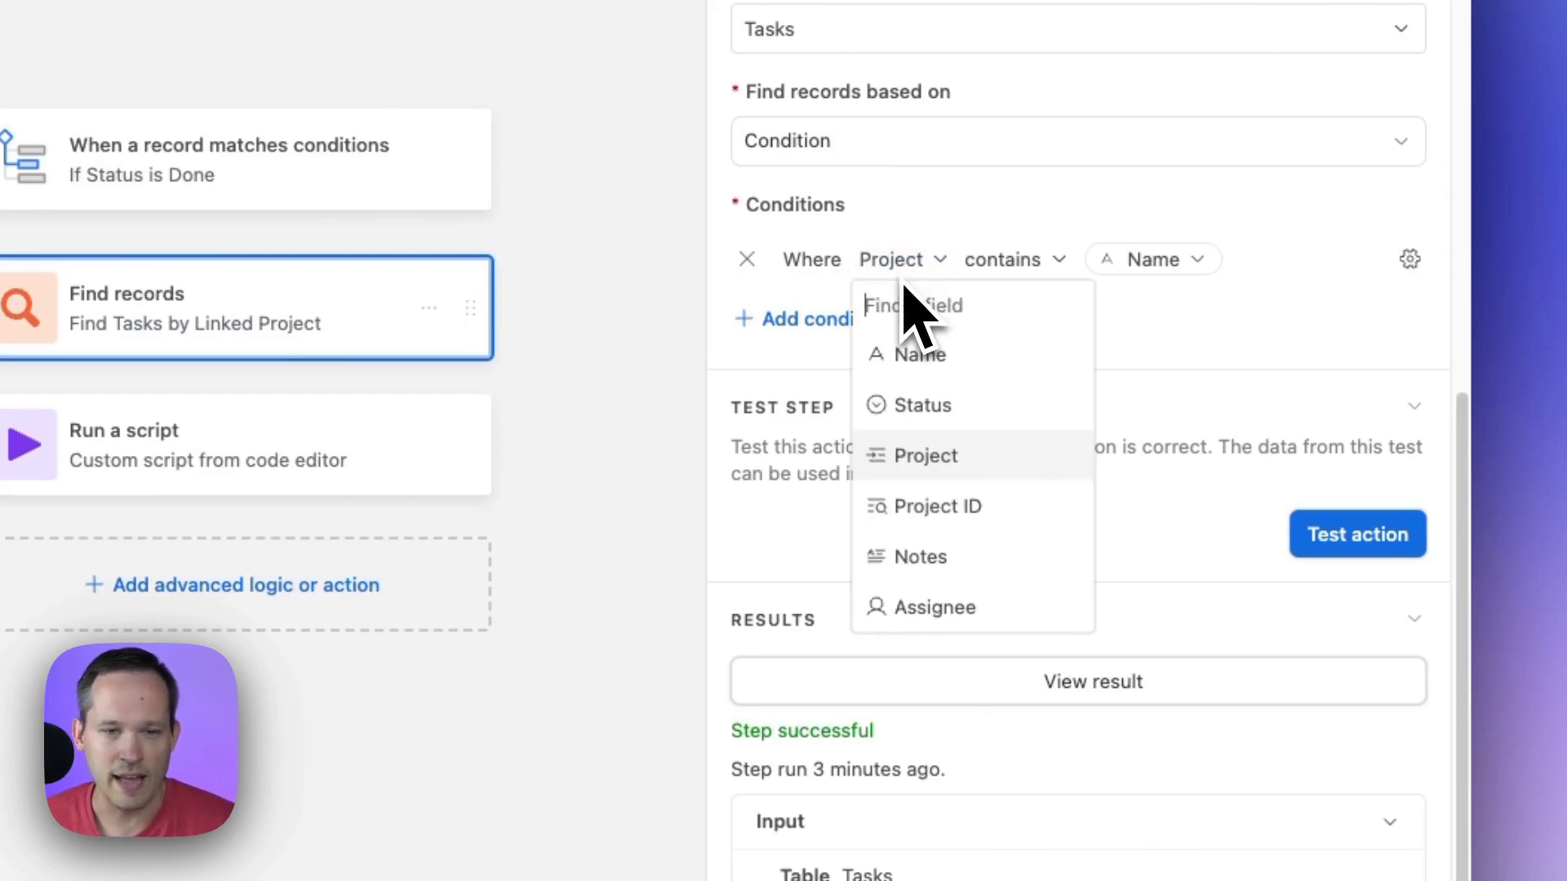
pyautogui.click(939, 507)
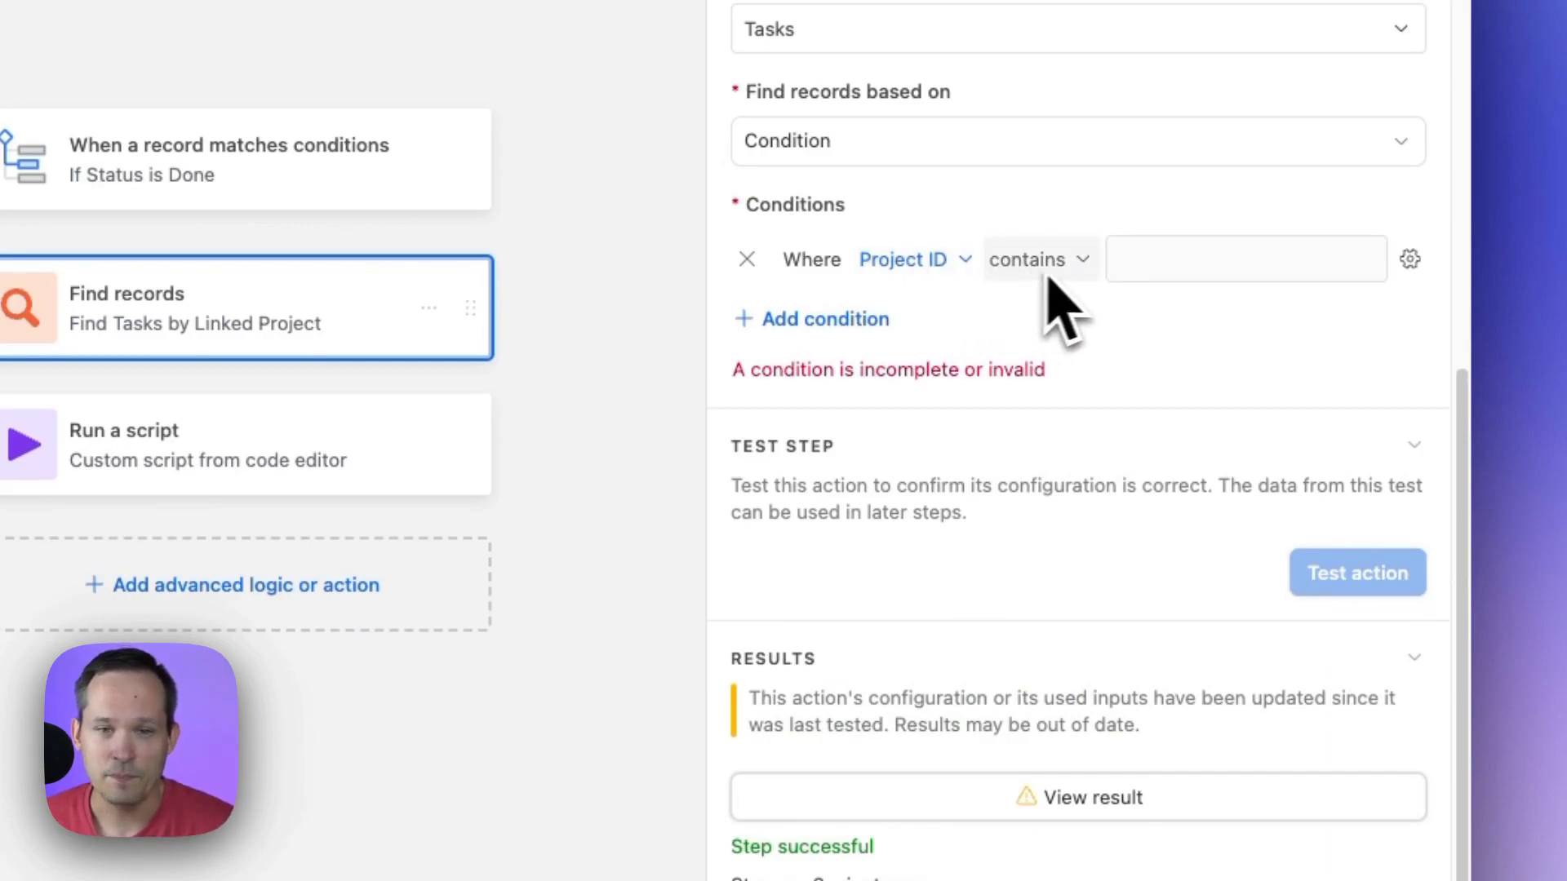
# Step: Take the condition's value dynamically from the trigger's Airtable record ID
pyautogui.click(1410, 257)
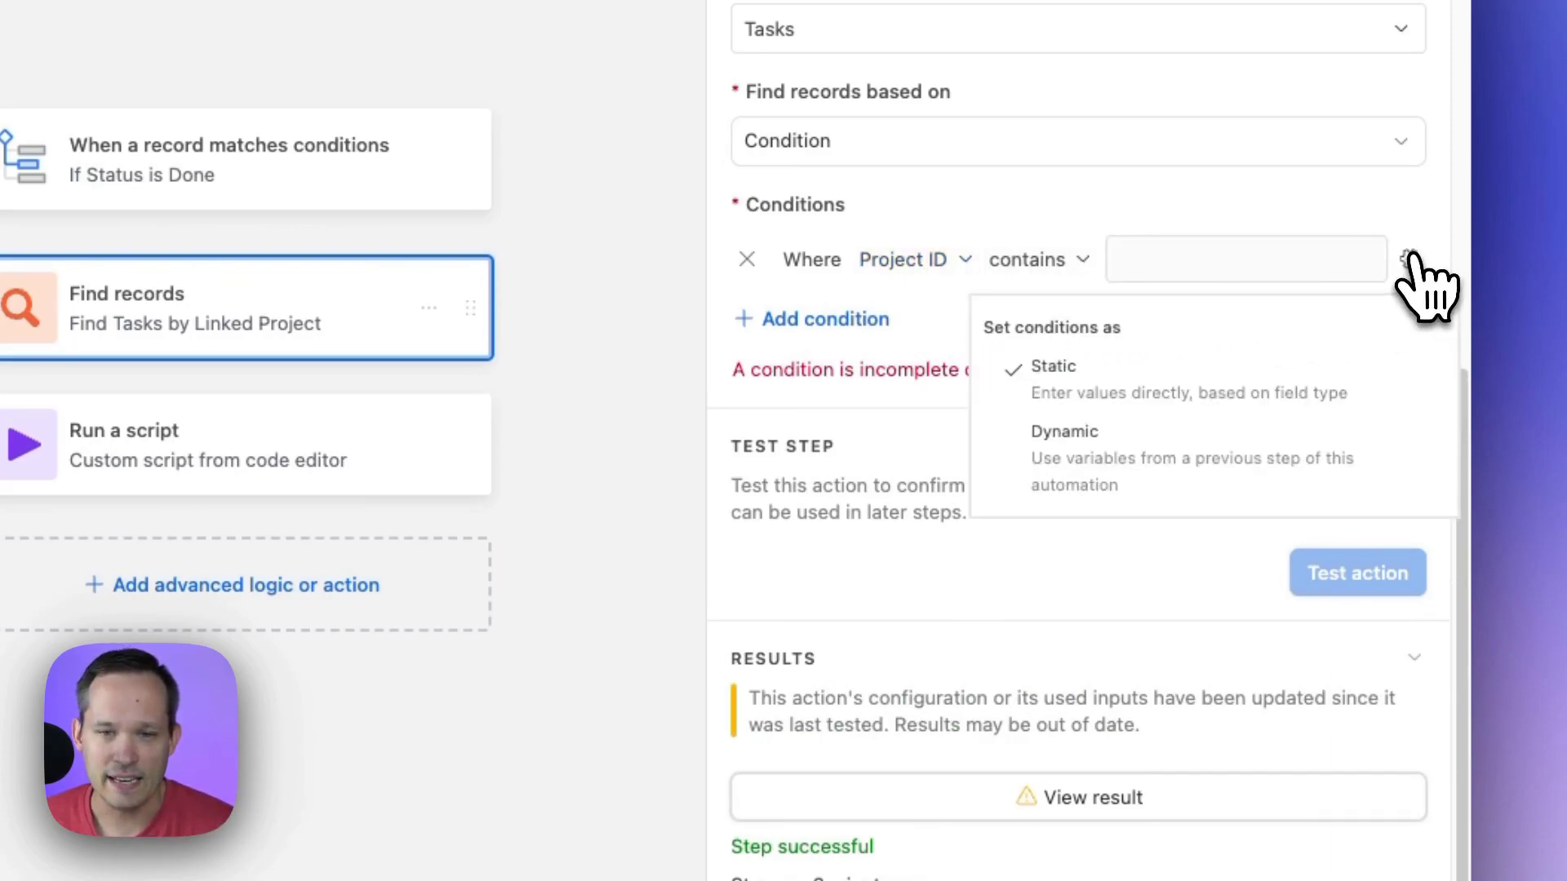
pyautogui.click(1269, 441)
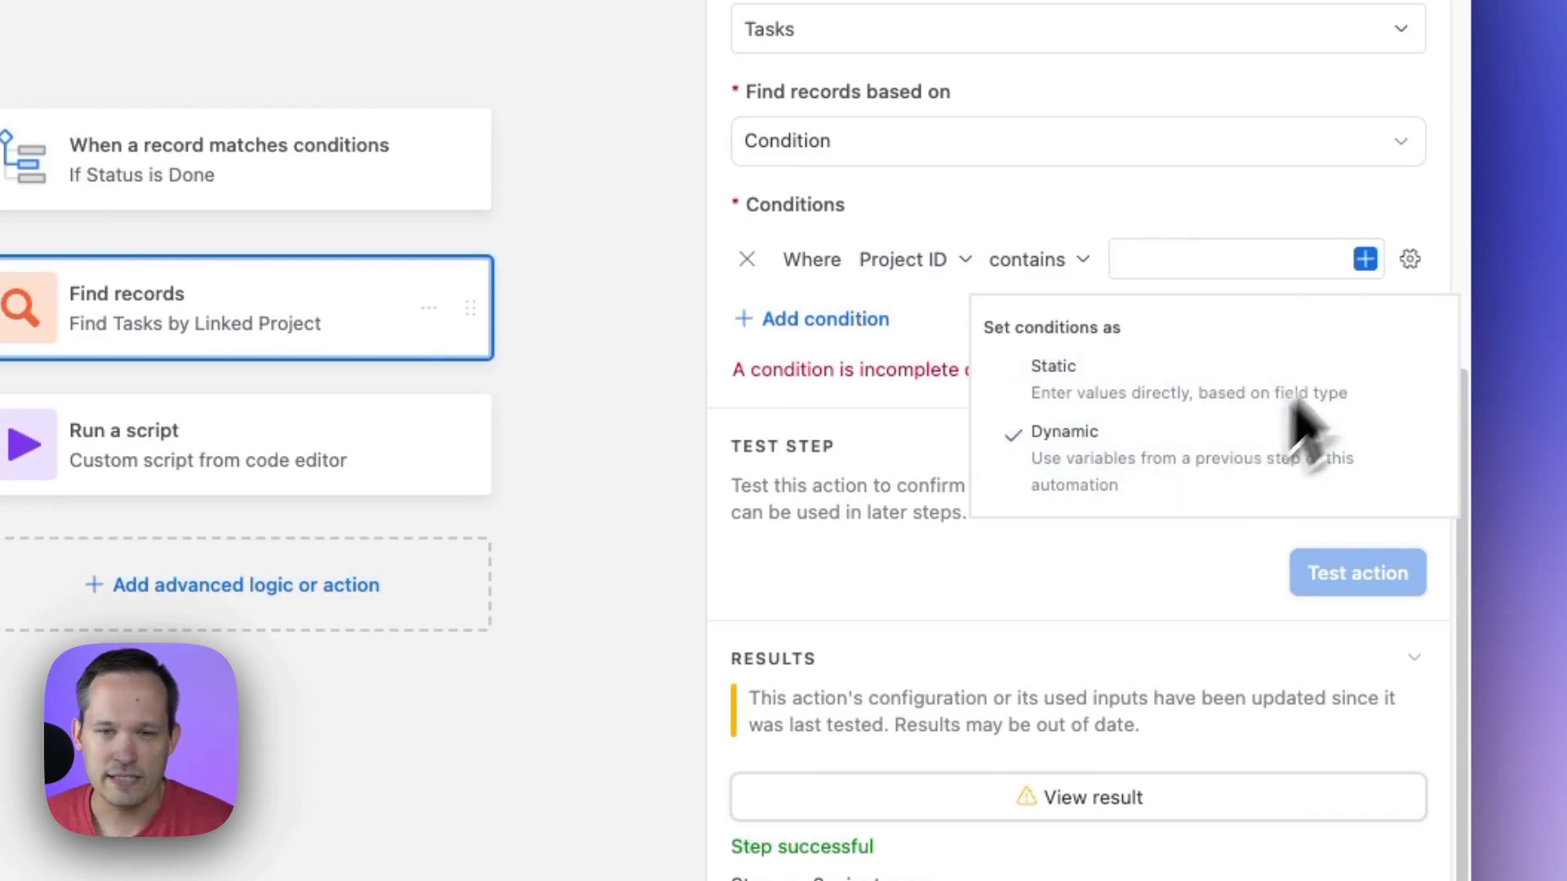
pyautogui.click(1364, 261)
pyautogui.scroll(-2, 1220, 519)
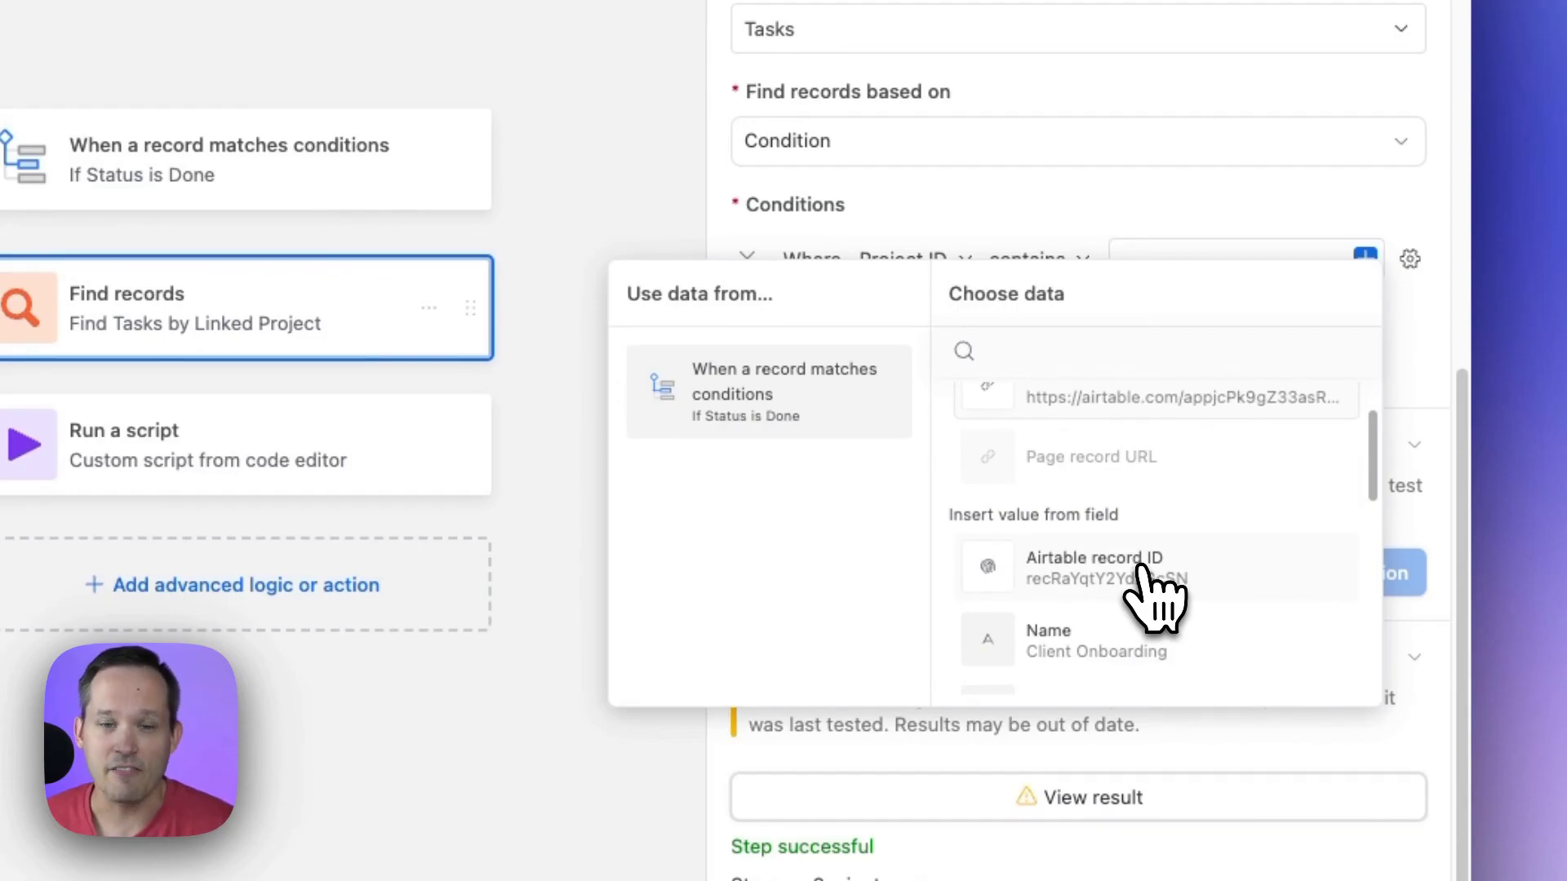
pyautogui.click(1143, 571)
pyautogui.scroll(5, 1138, 522)
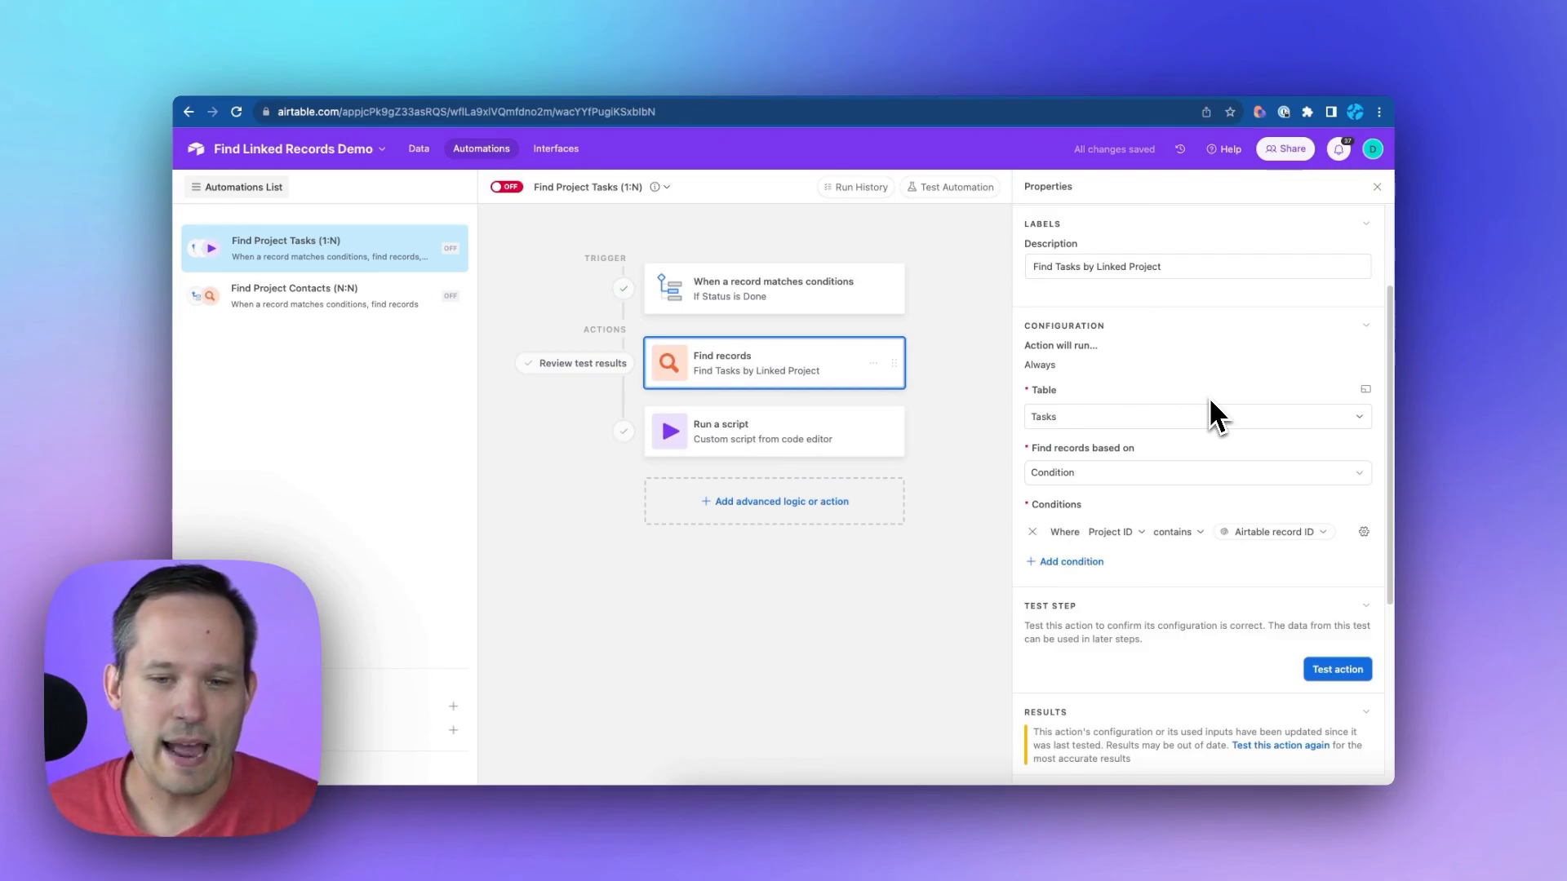
# Step: Test the find-tasks step so it returns the project's three linked tasks
pyautogui.click(1330, 667)
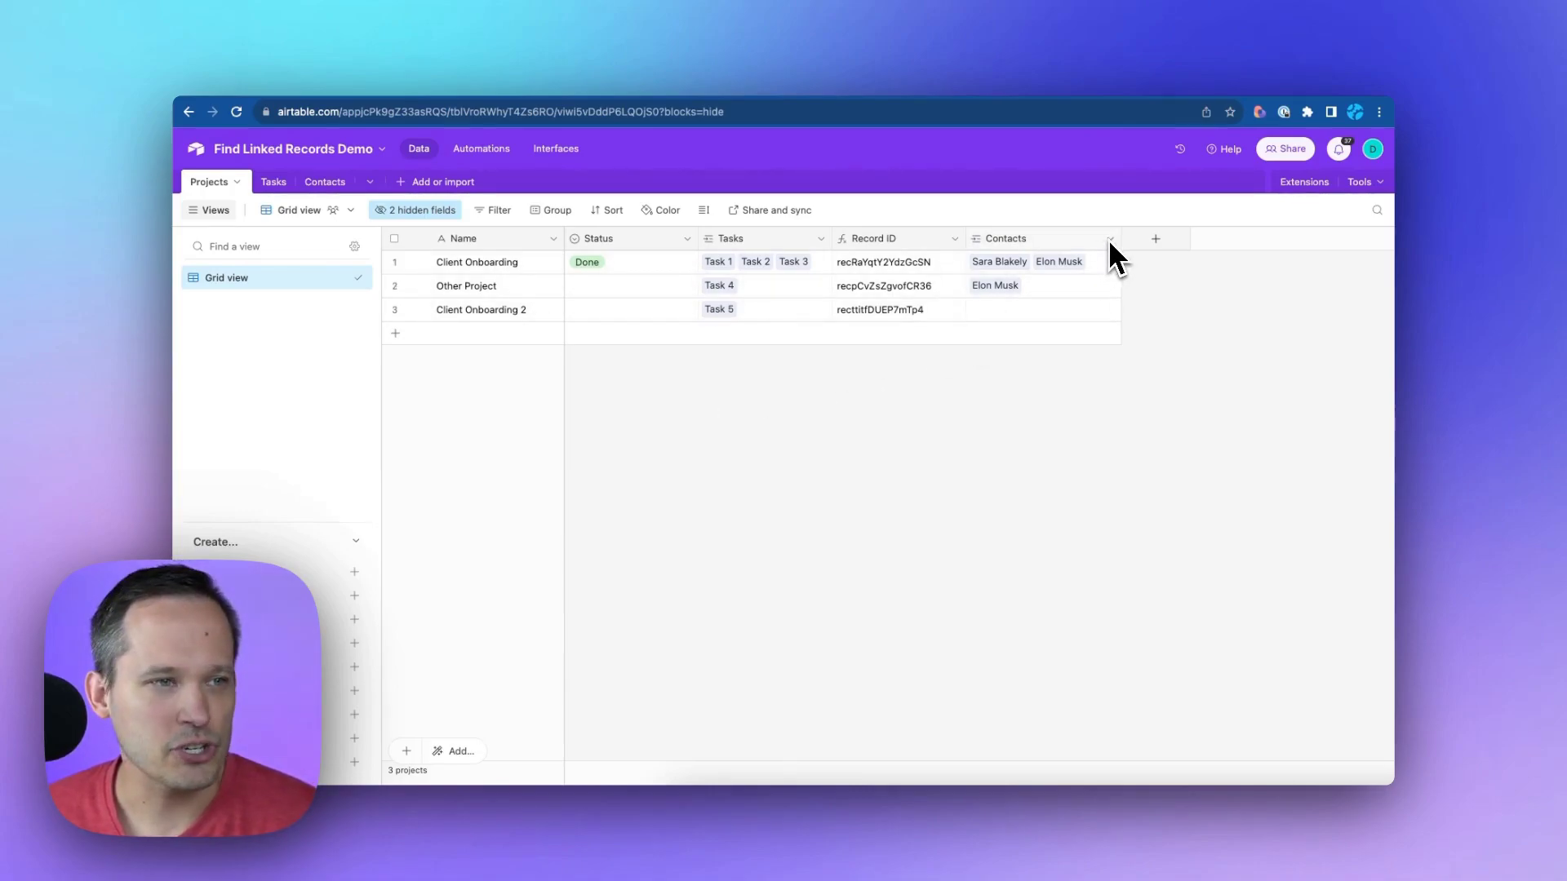
# Step: Inspect the Projects table's Contacts link field settings without changing anything
pyautogui.click(318, 186)
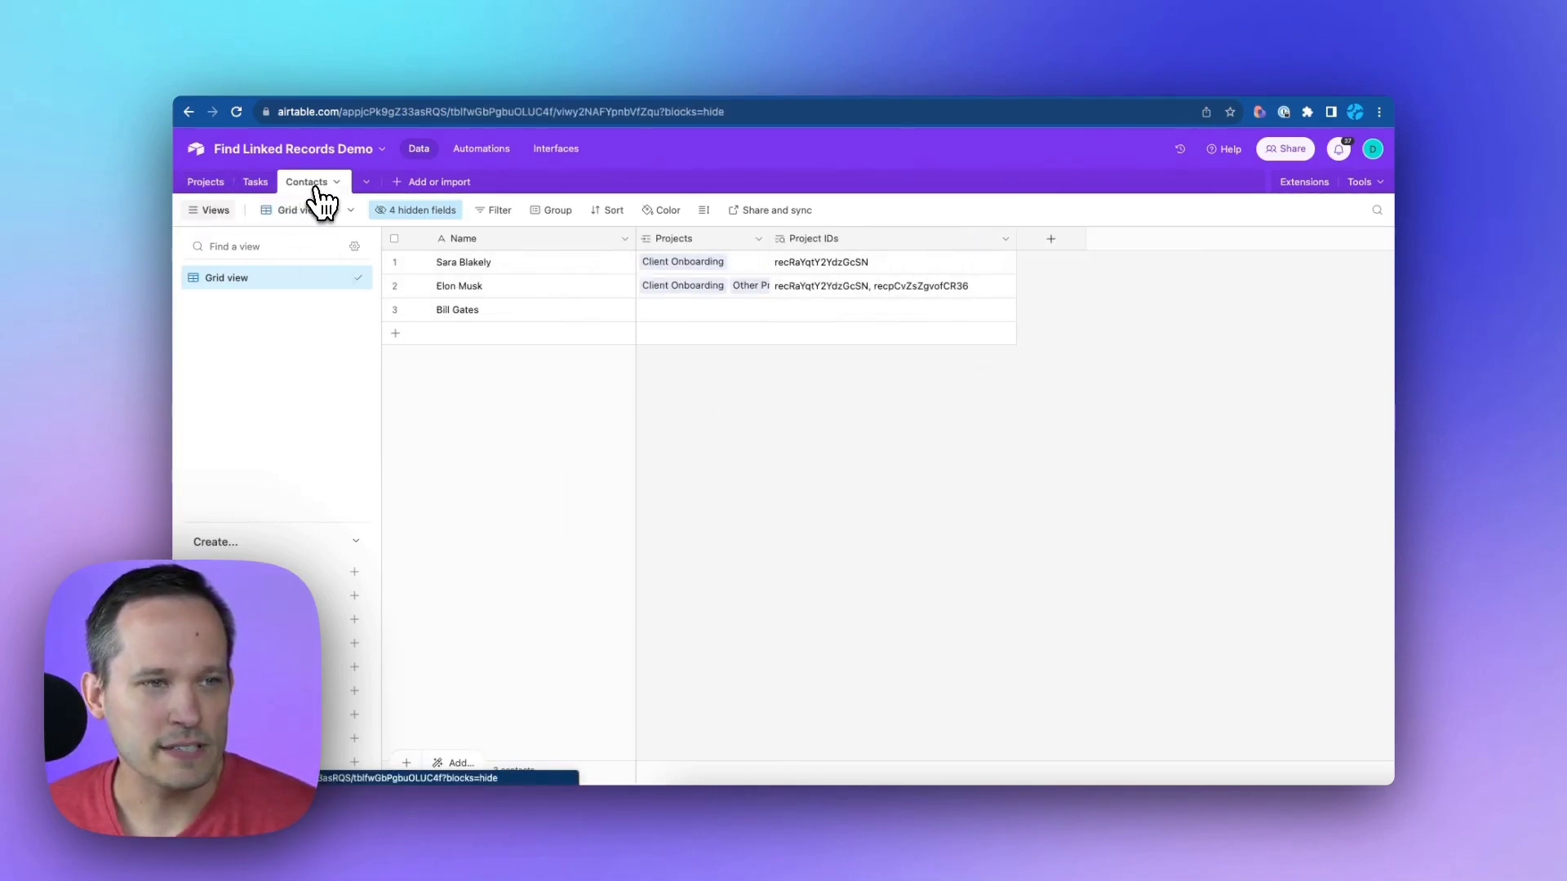
pyautogui.click(206, 182)
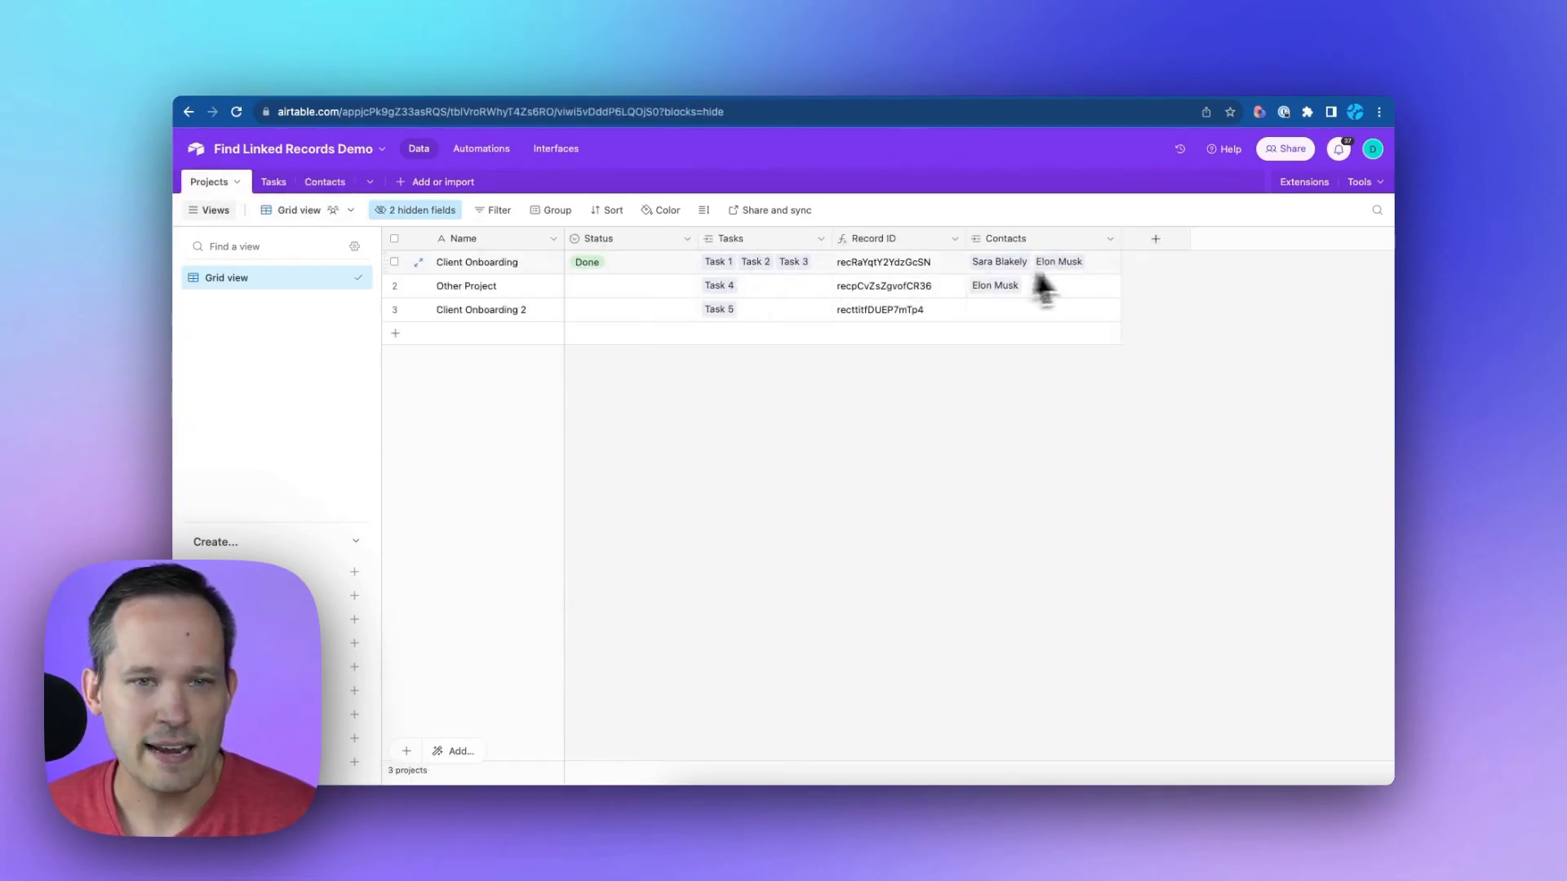
pyautogui.click(1110, 238)
pyautogui.click(1110, 268)
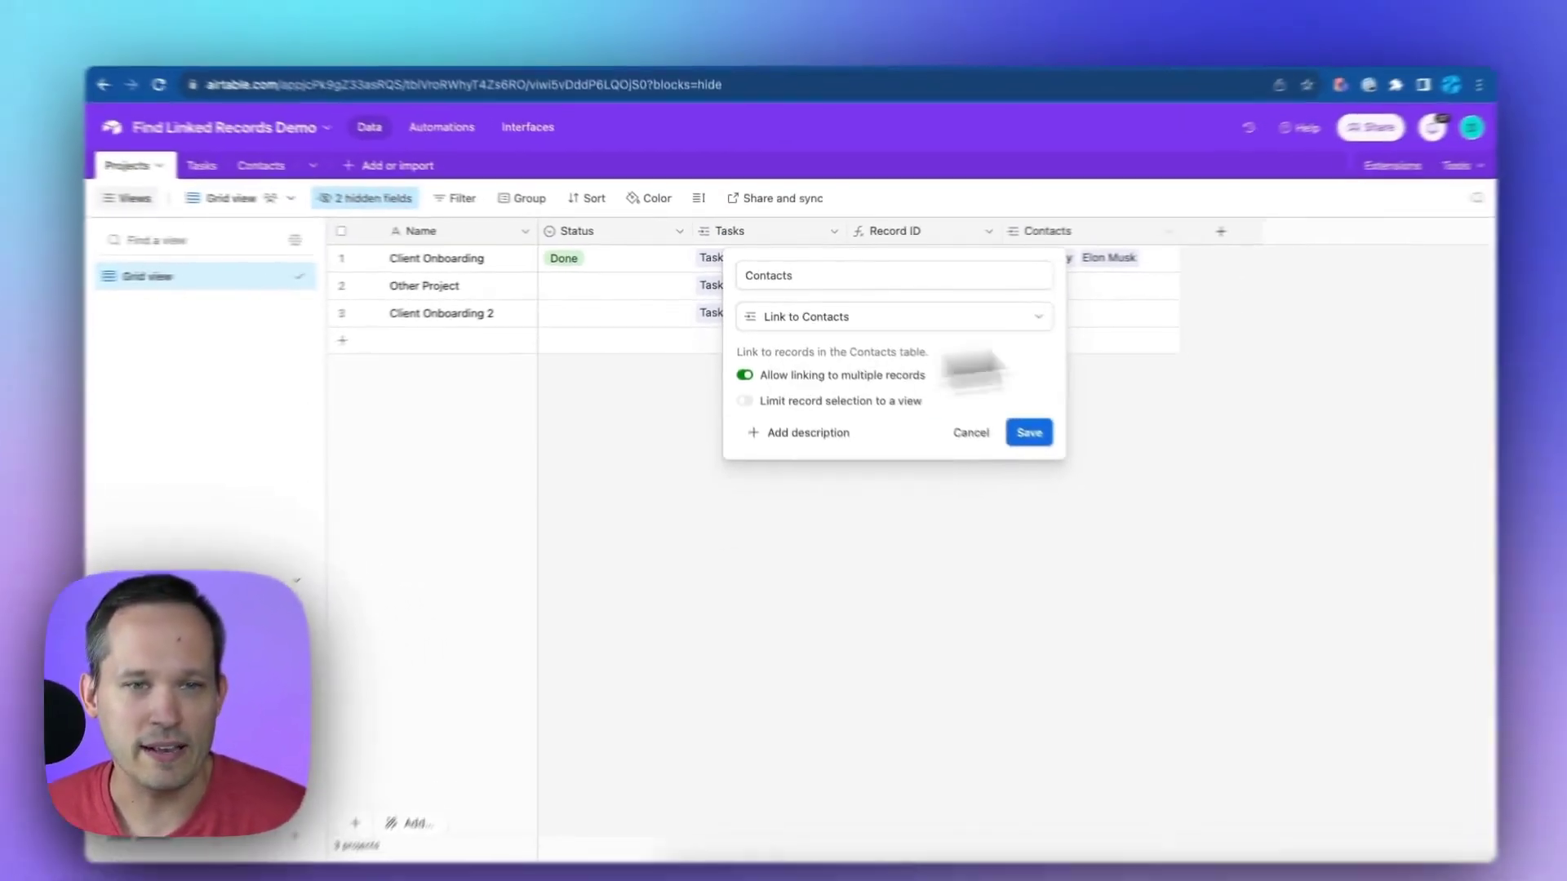
pyautogui.click(1251, 369)
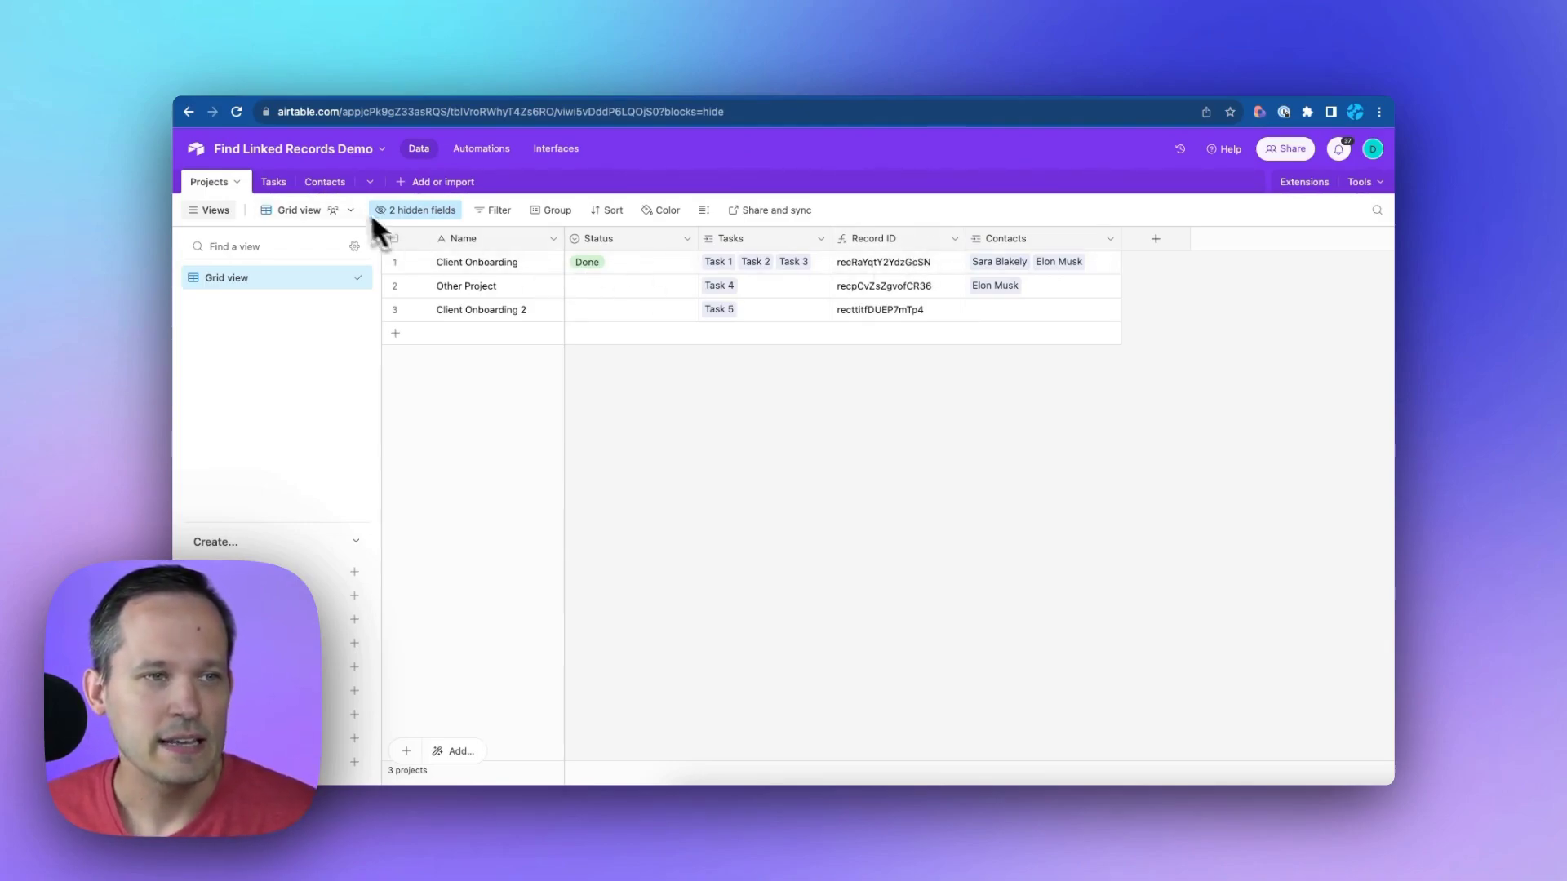
# Step: Compare the Projects and Contacts tables, ending on Contacts with its Project IDs column
pyautogui.click(325, 182)
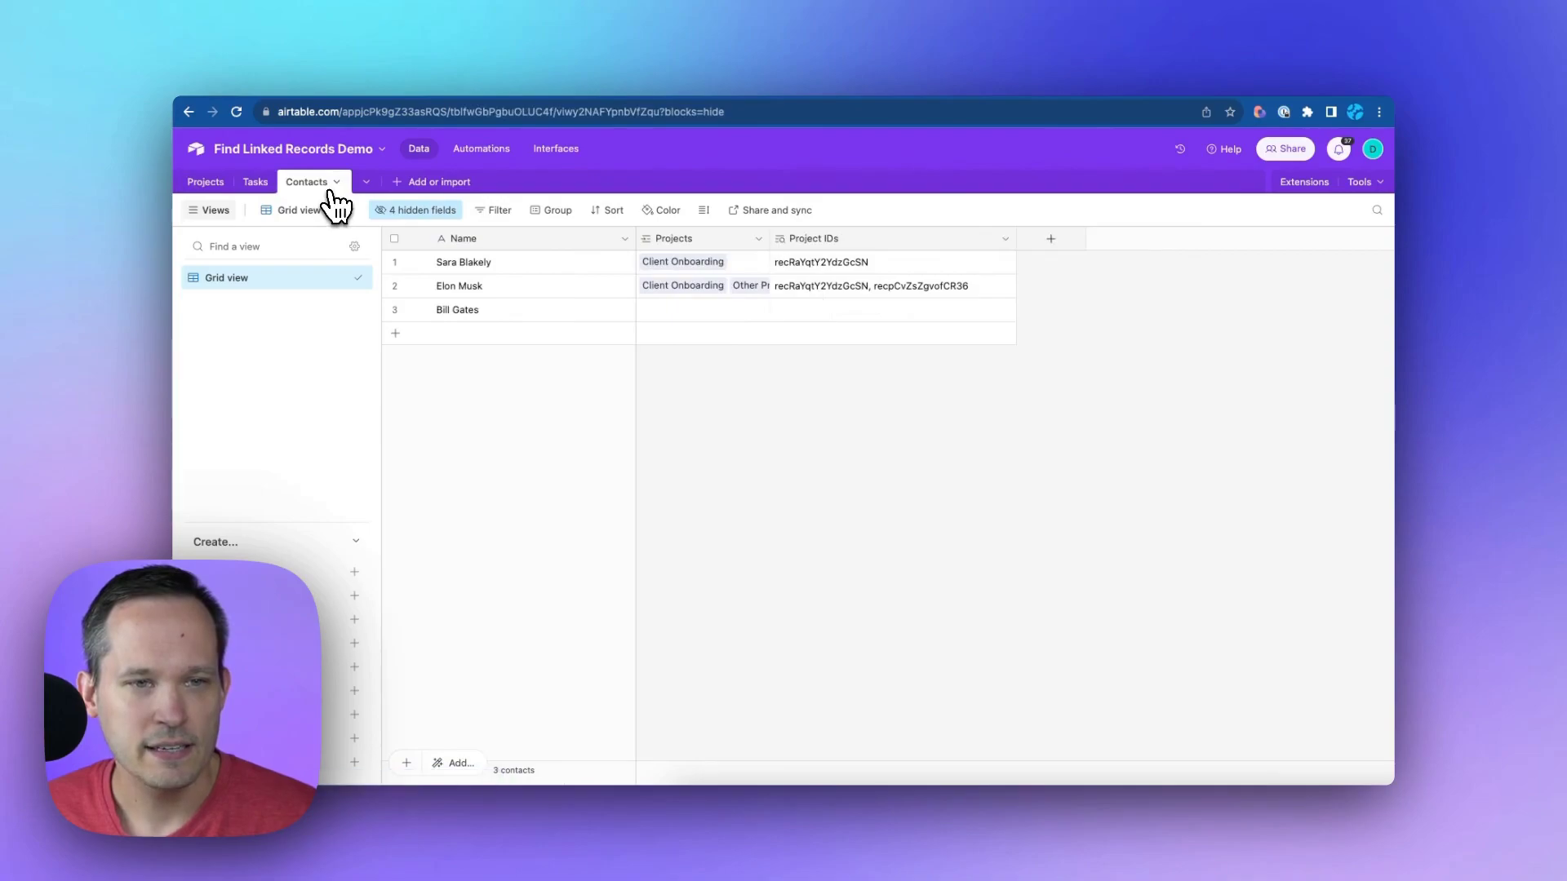
pyautogui.click(205, 182)
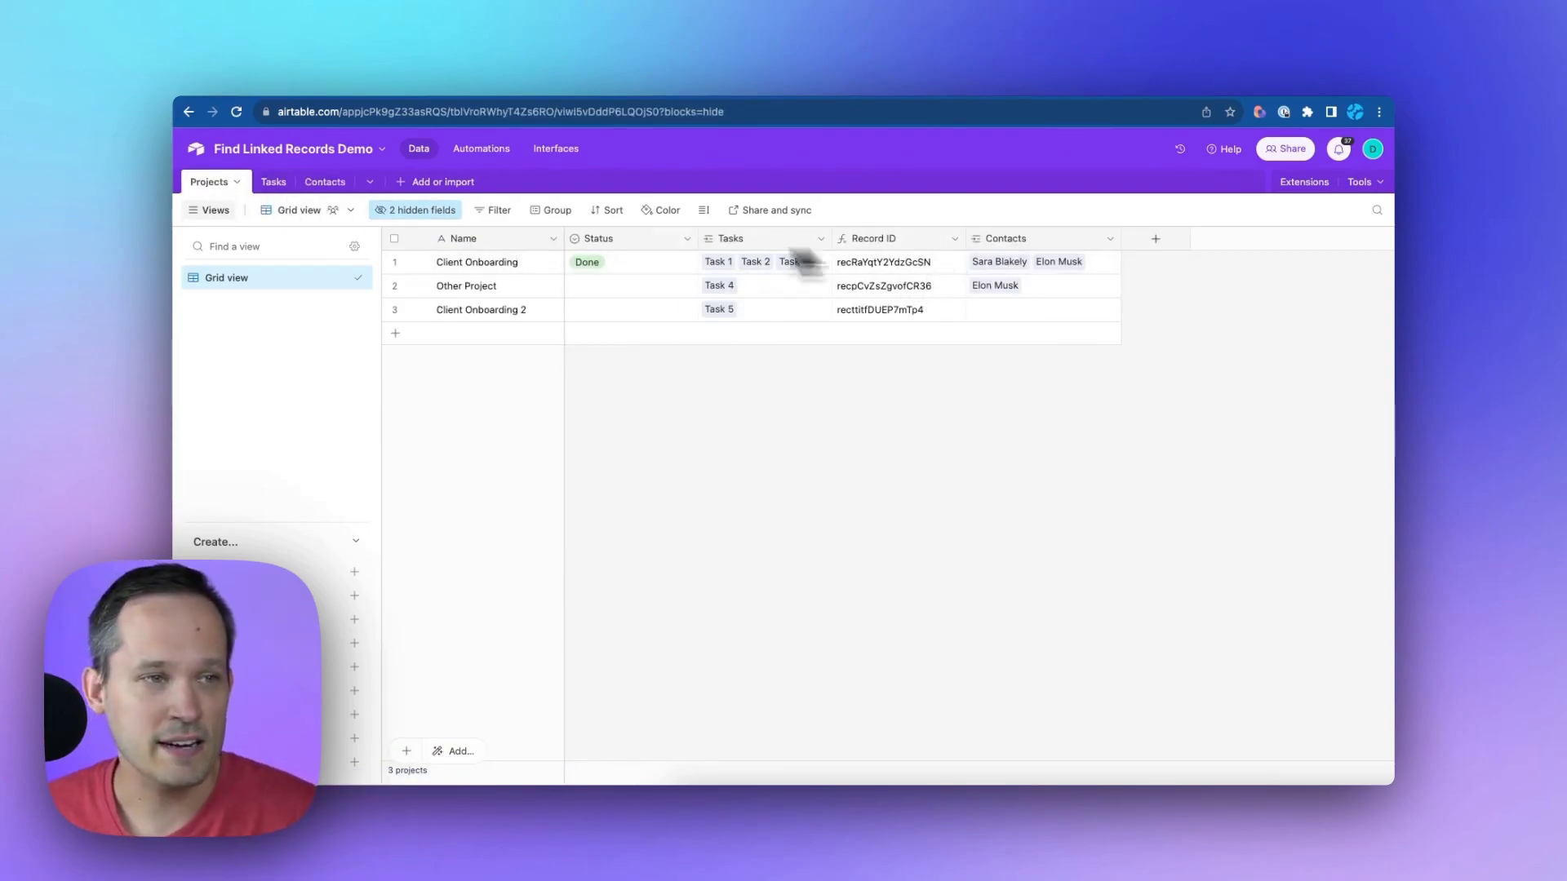
pyautogui.click(331, 183)
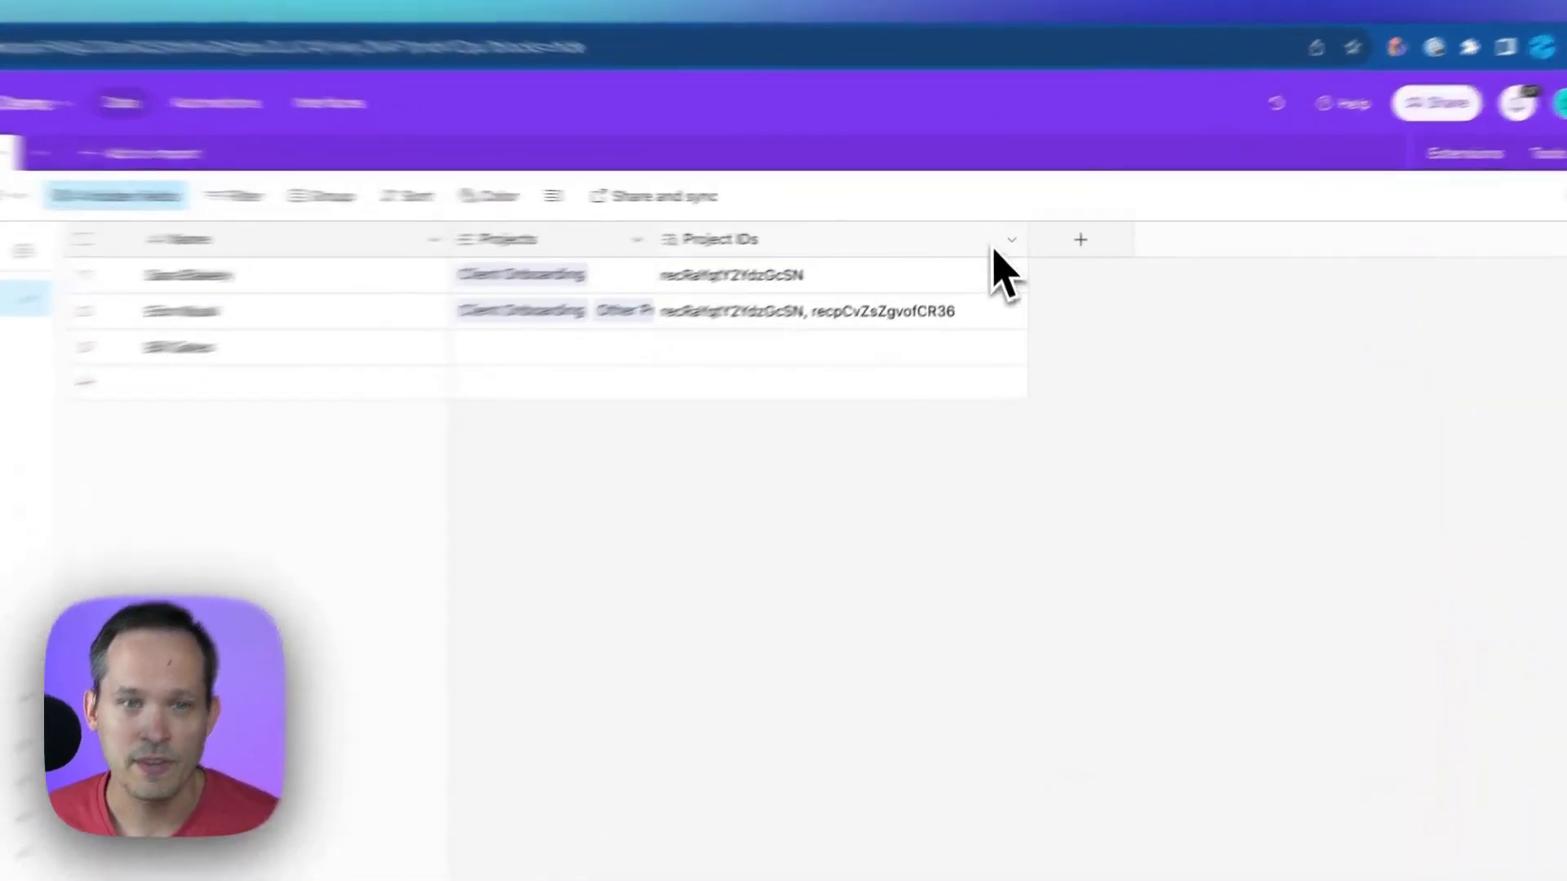
# Step: Confirm Project IDs is a lookup of the Projects Record ID, then widen the column
pyautogui.click(1005, 239)
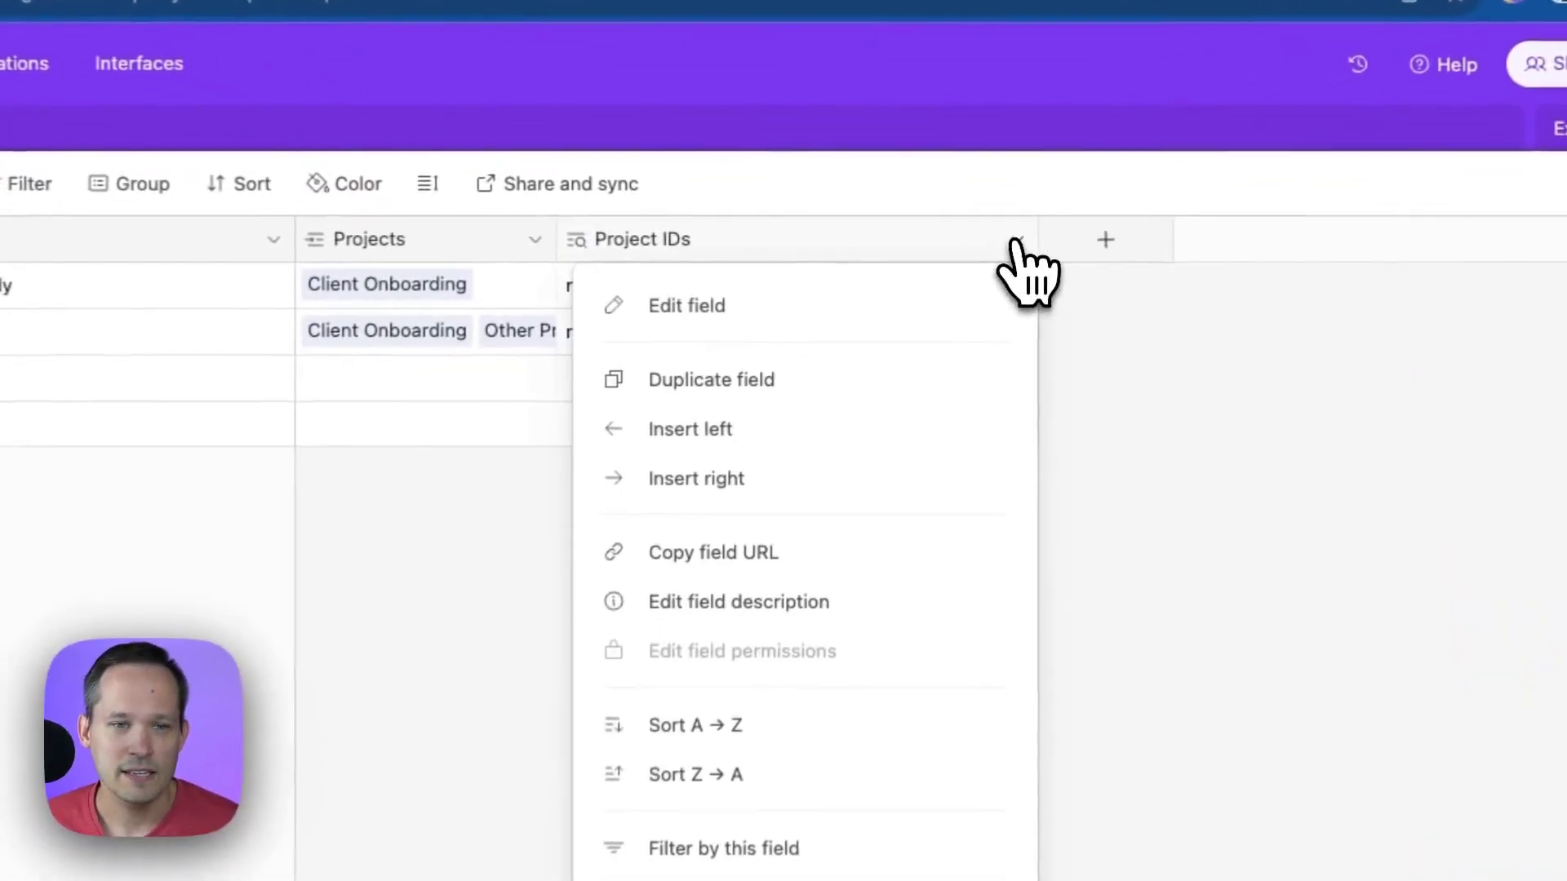
pyautogui.click(940, 308)
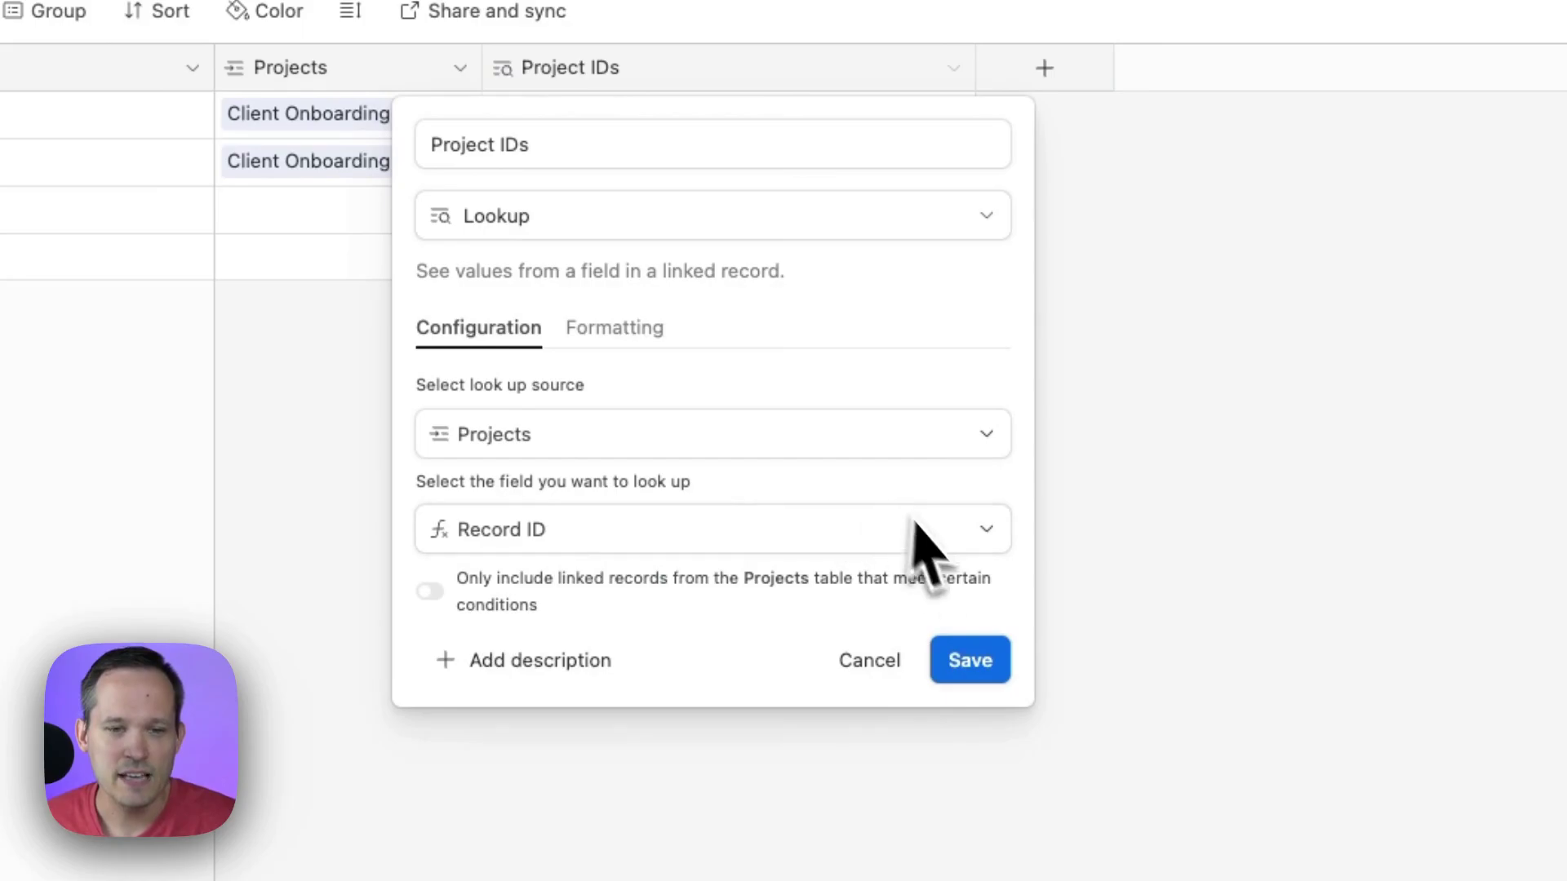
pyautogui.click(975, 659)
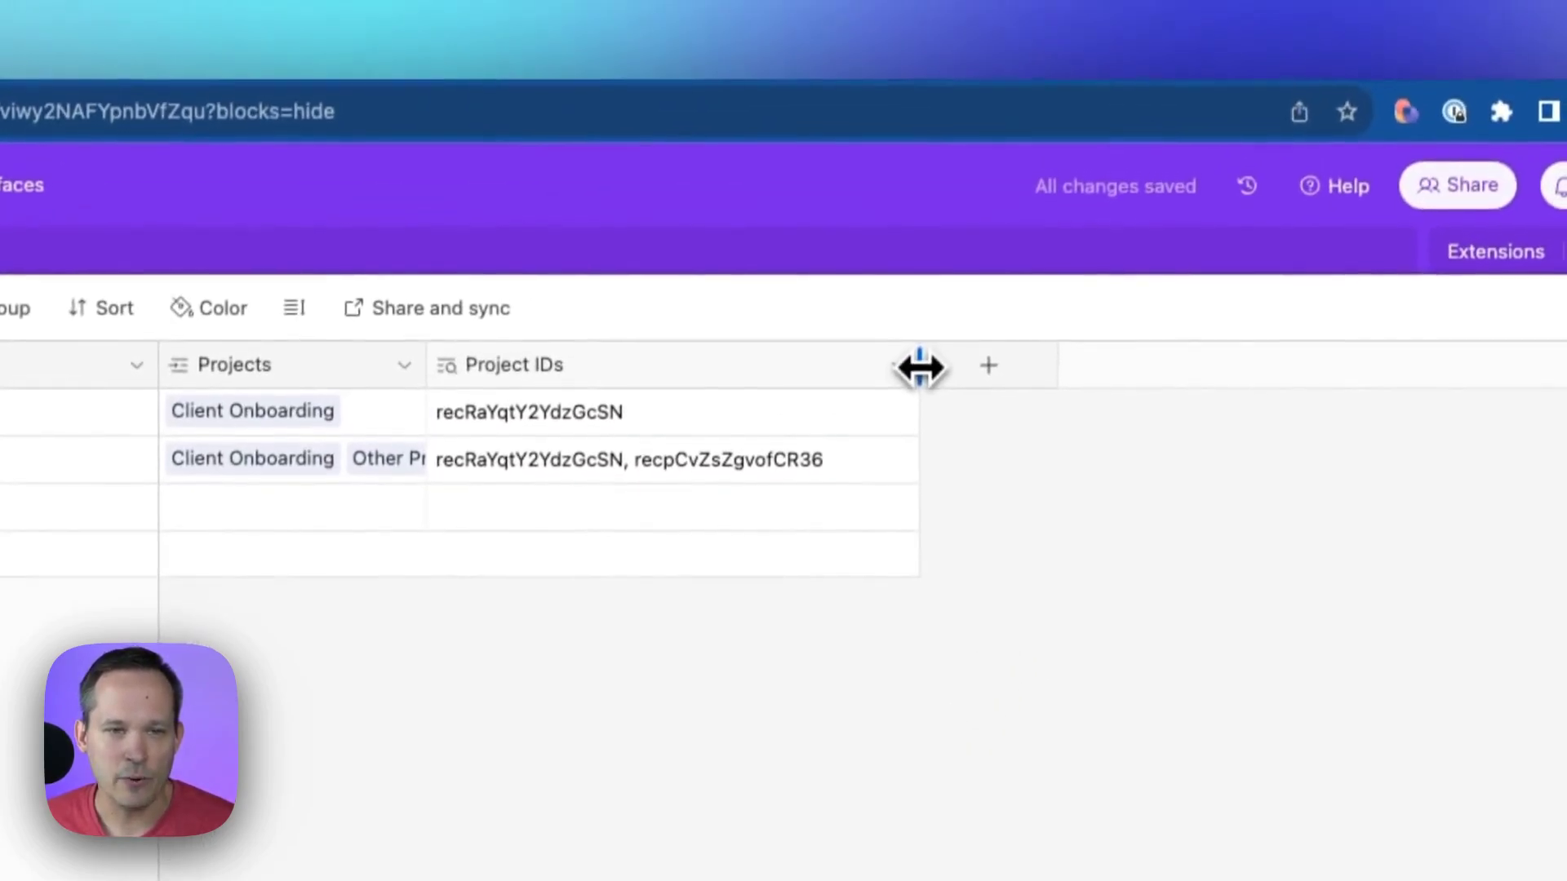
pyautogui.moveTo(974, 68); pyautogui.dragTo(1197, 68)
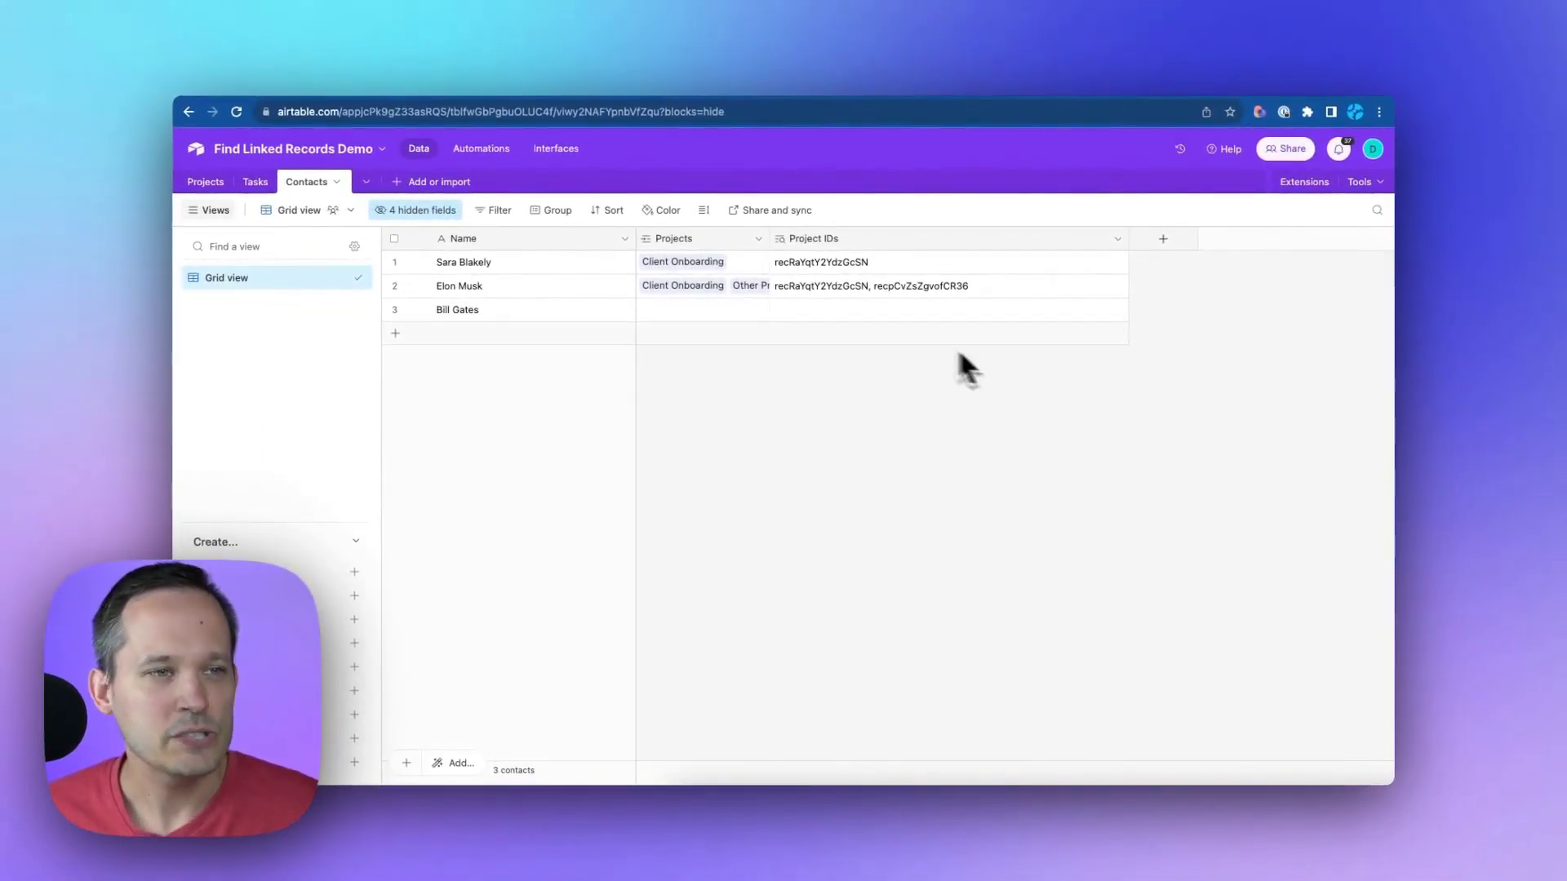
# Step: Open the Find Project Contacts (N:N) automation and review its trigger and test records
pyautogui.click(480, 150)
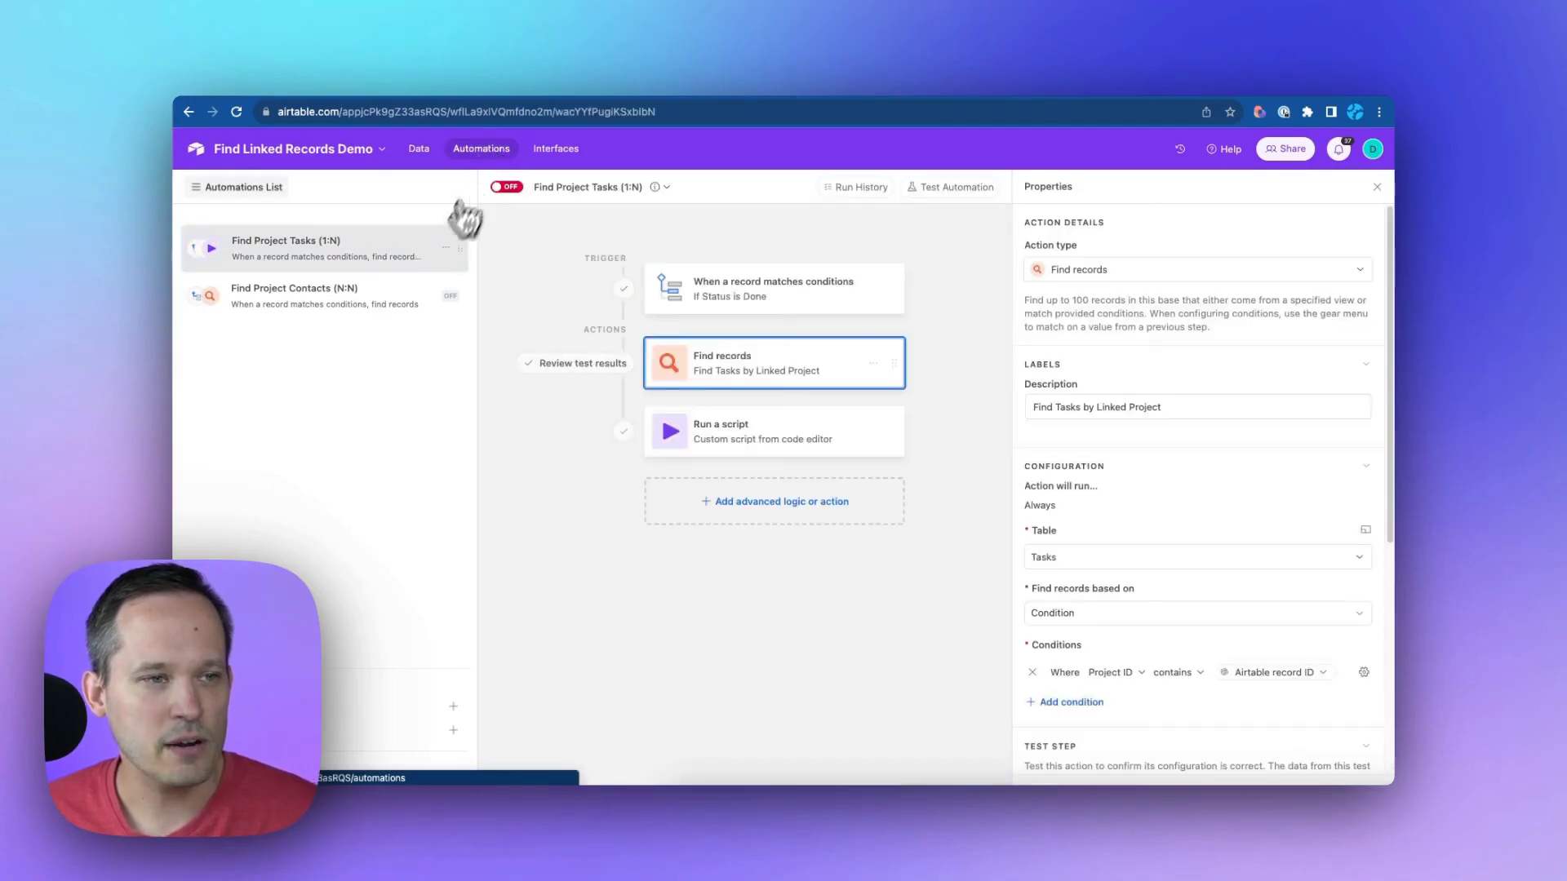
pyautogui.click(356, 299)
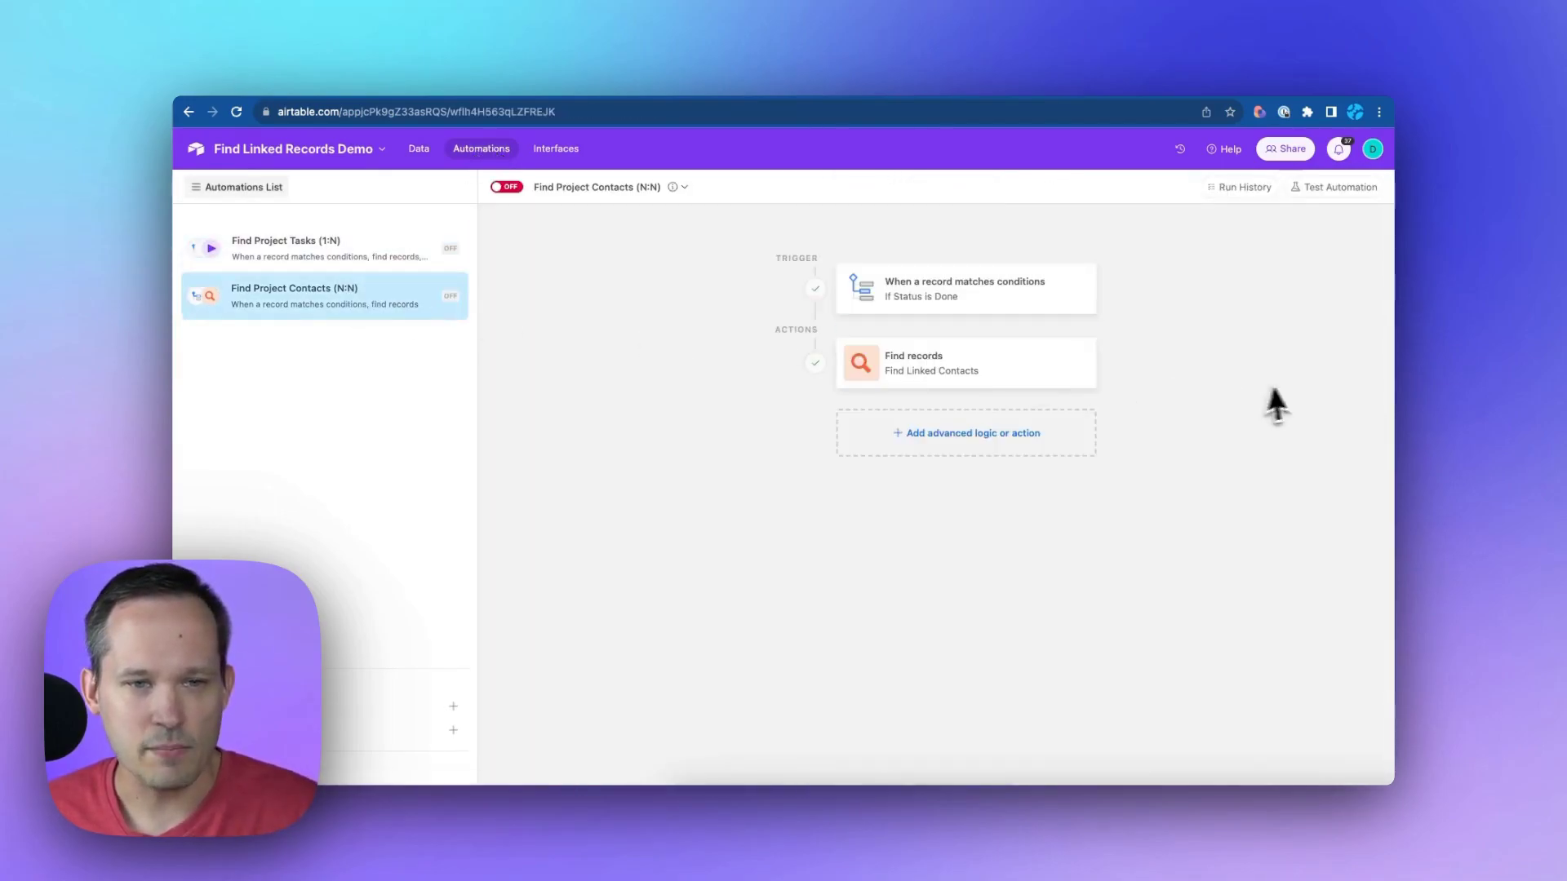
pyautogui.click(1049, 308)
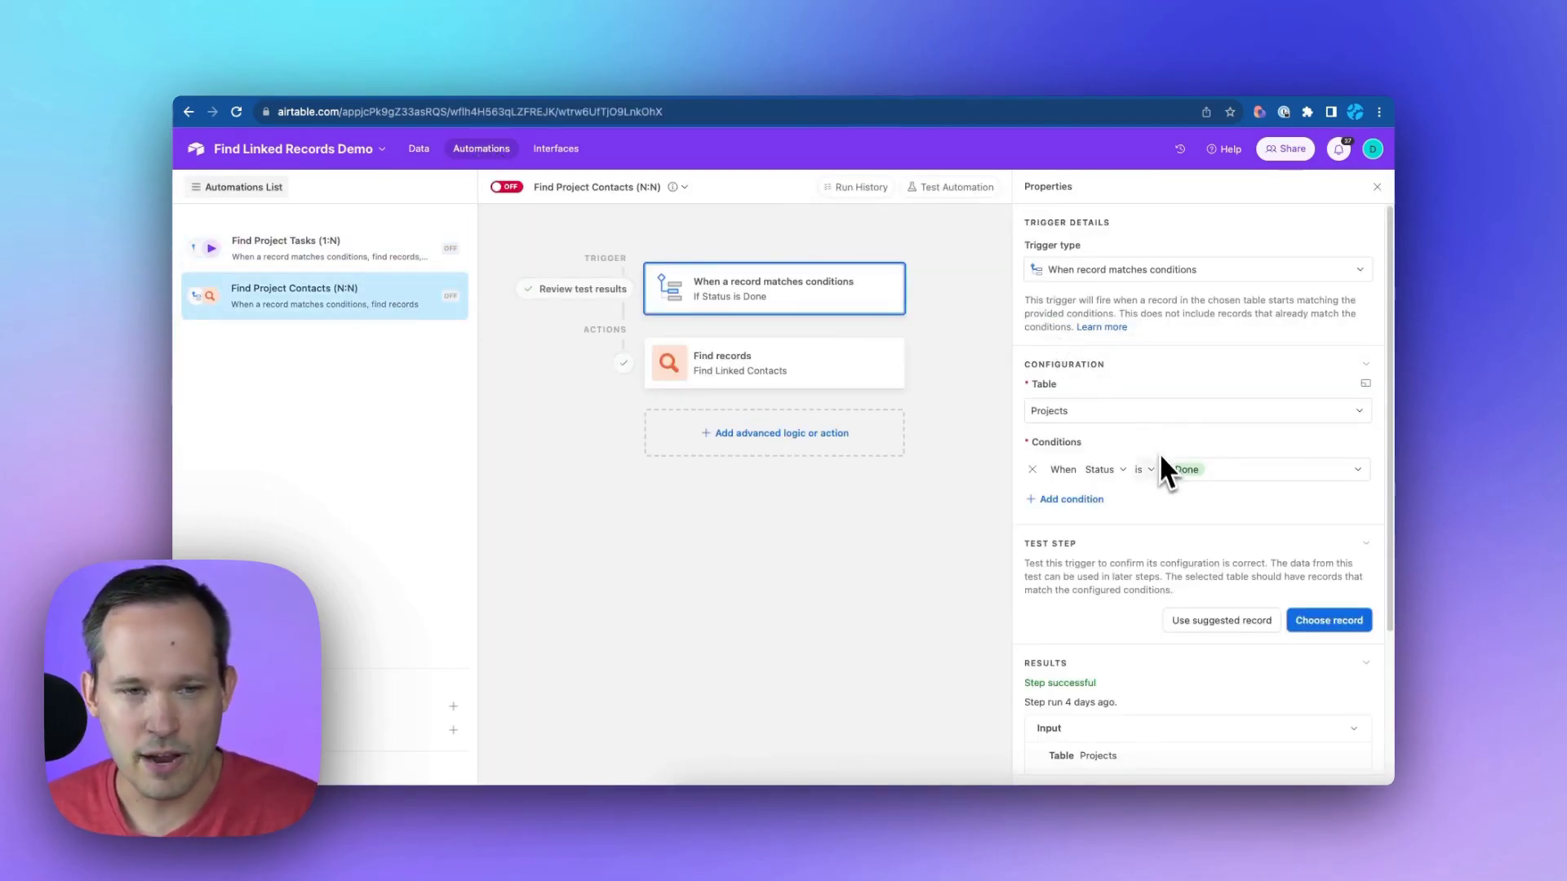
pyautogui.click(1307, 610)
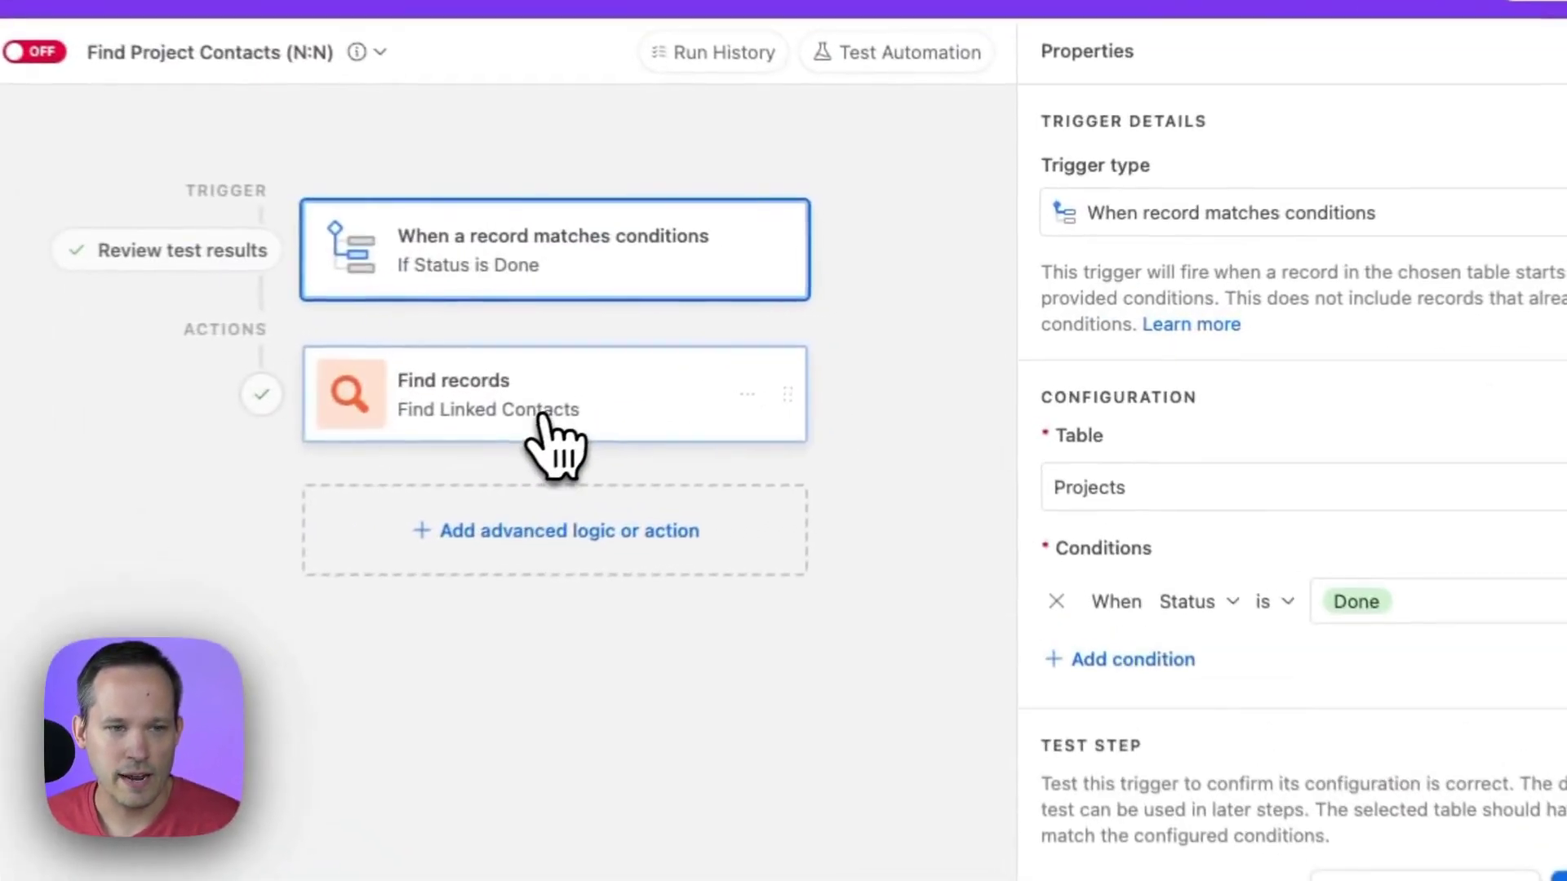
# Step: Check that Find Linked Contacts matches on the Project IDs condition field
pyautogui.click(539, 416)
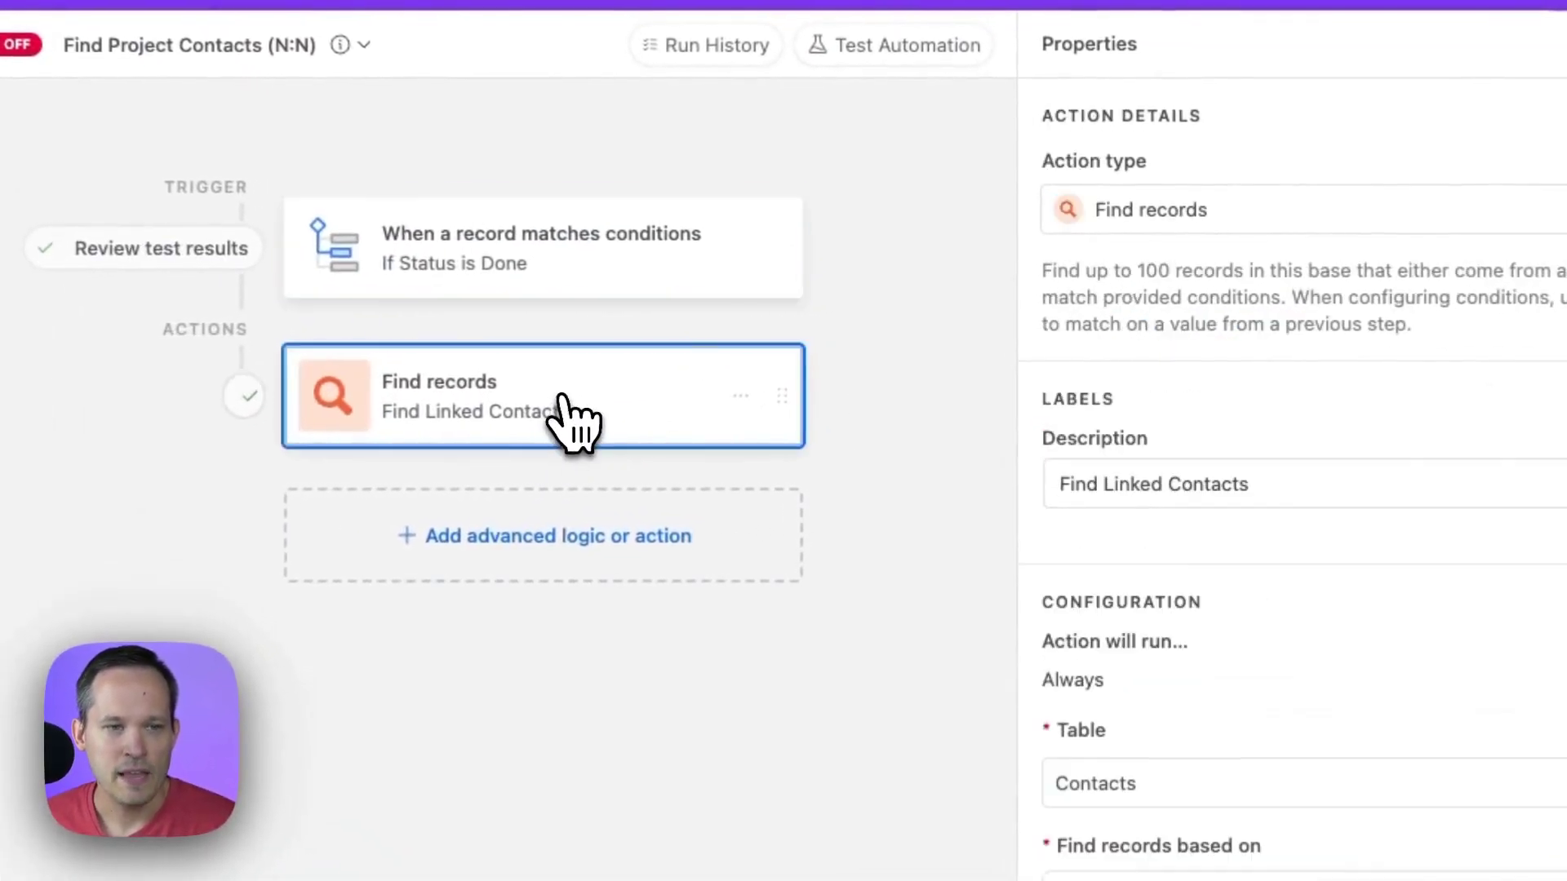
pyautogui.scroll(-5, 916, 341)
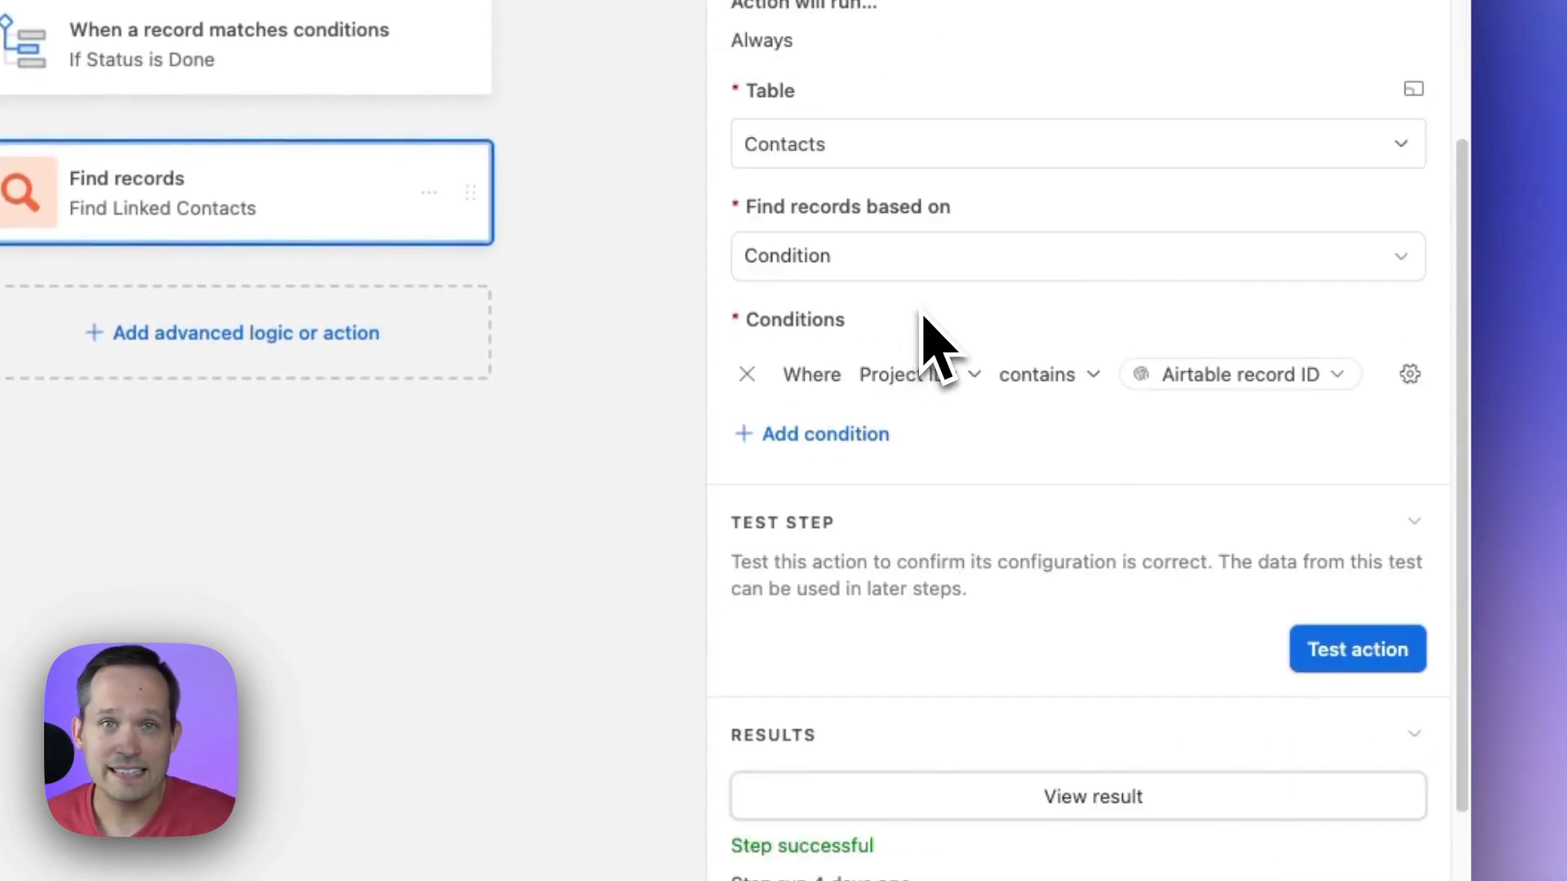
pyautogui.click(961, 384)
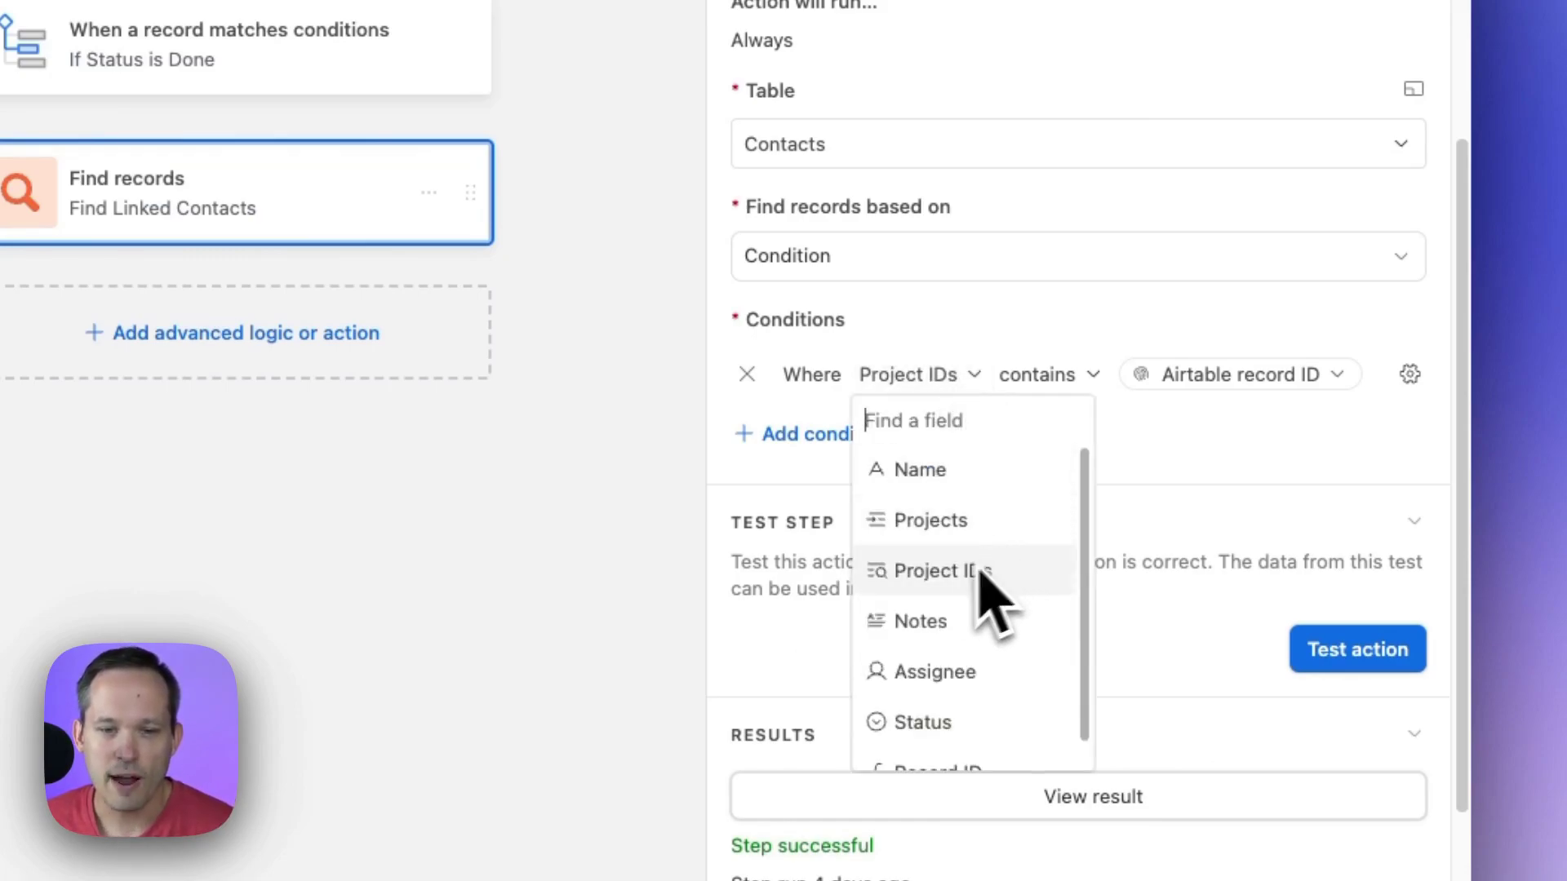
pyautogui.click(1207, 479)
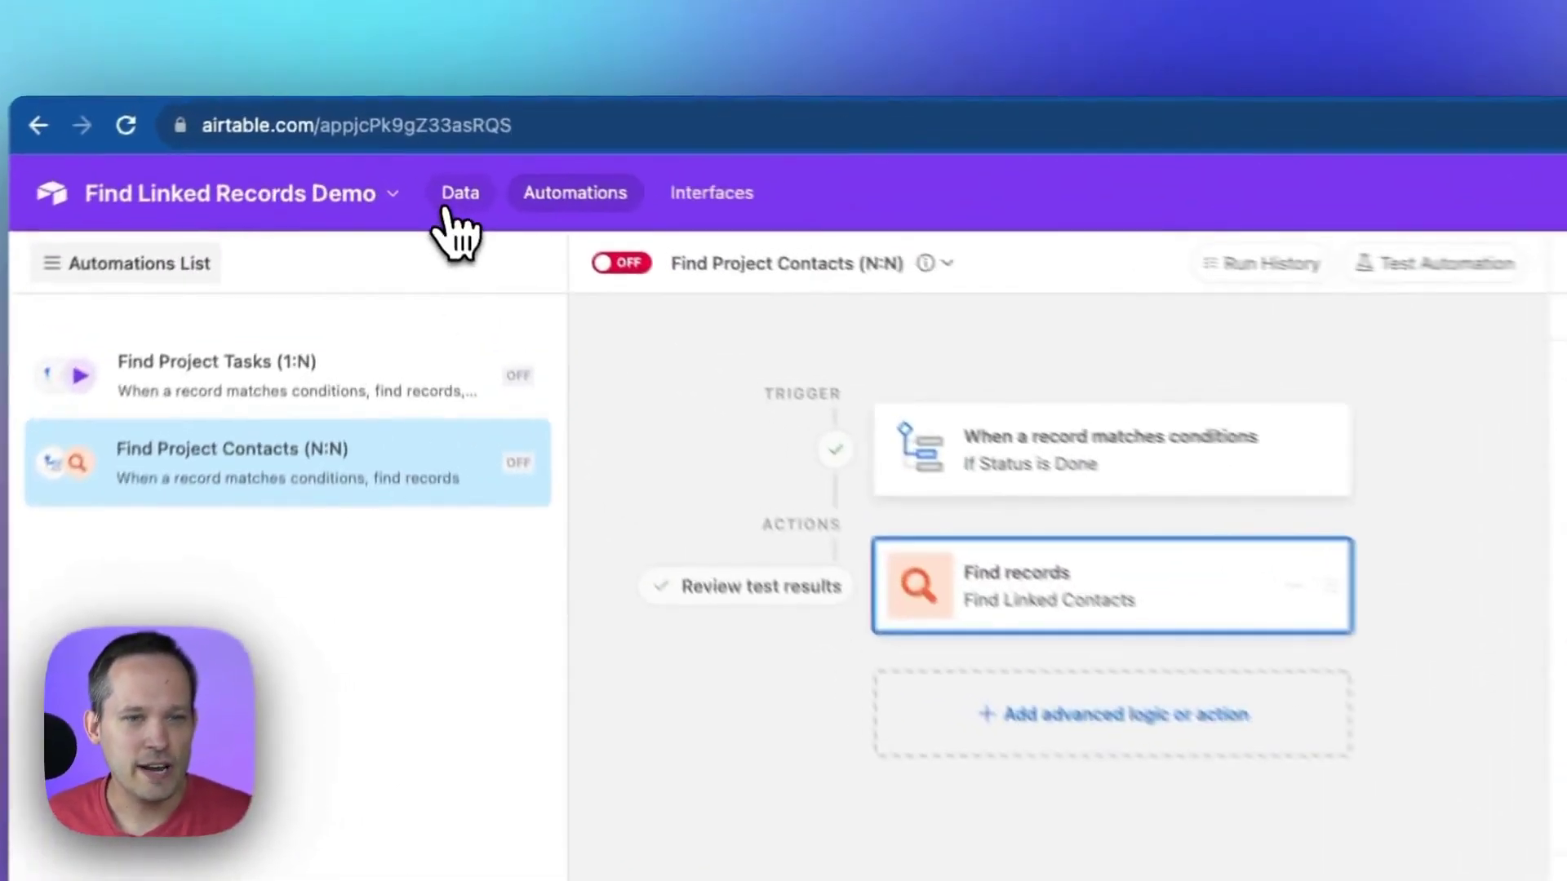
# Step: Review the Contacts table data, then return to the Find Linked Contacts step properties
pyautogui.click(450, 205)
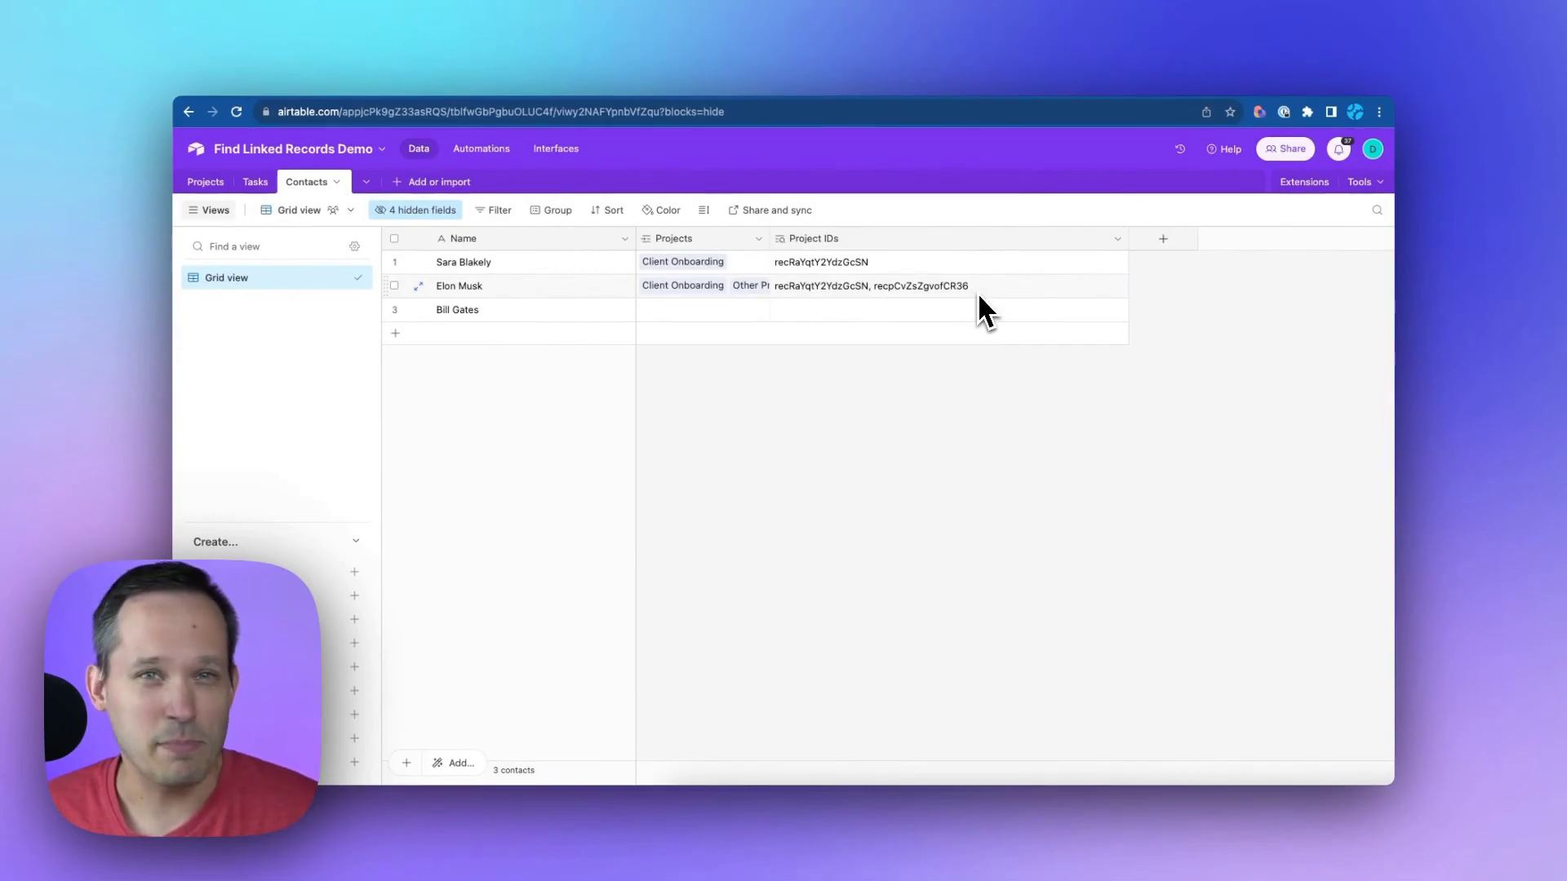
pyautogui.click(489, 151)
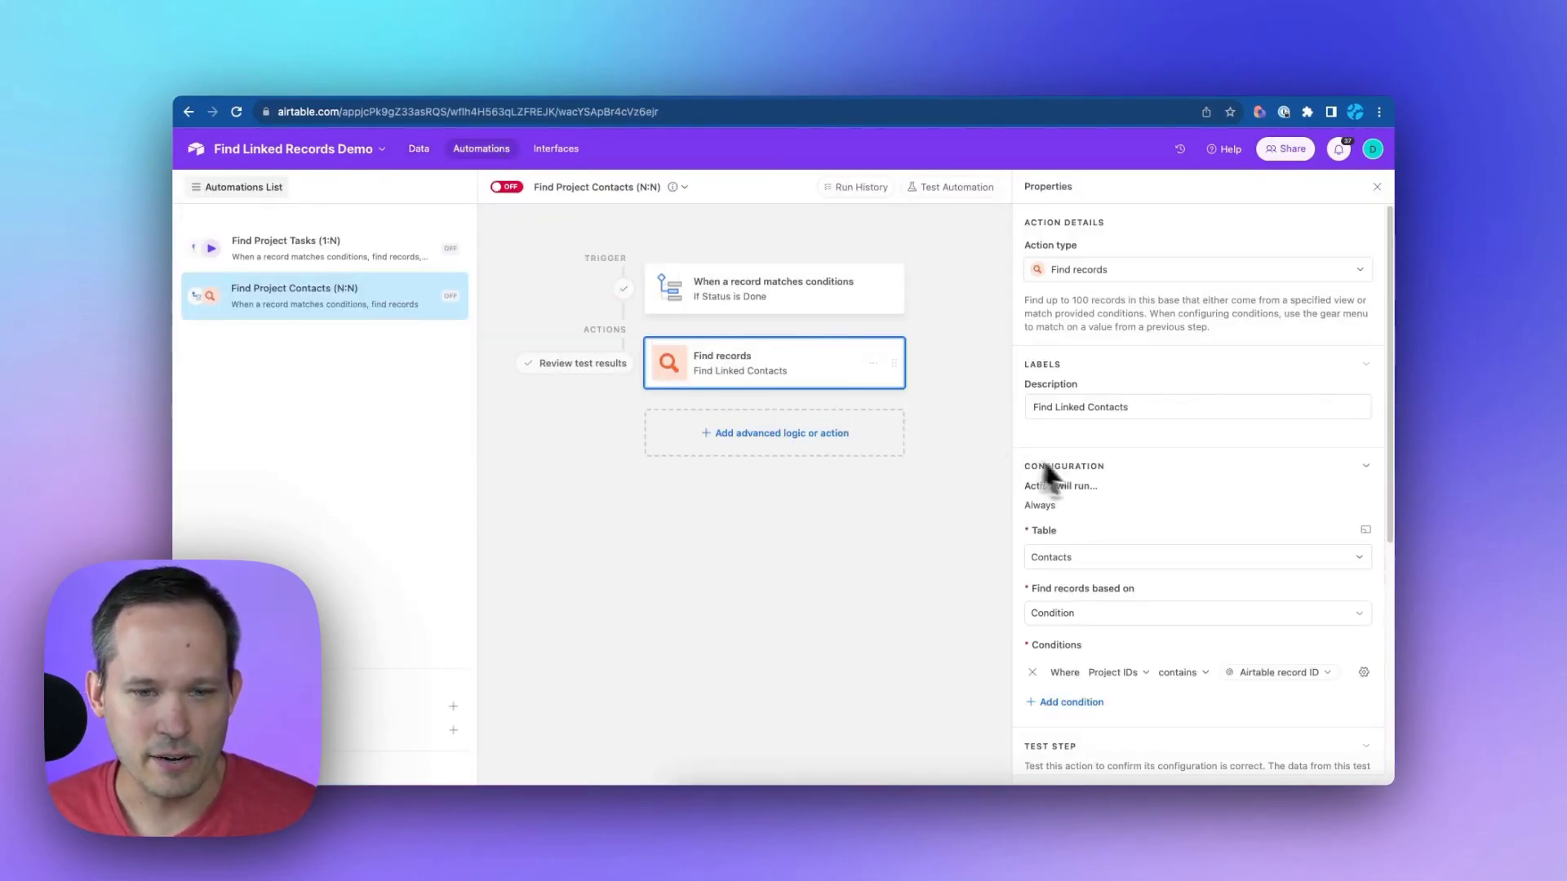
pyautogui.scroll(-5, 1093, 474)
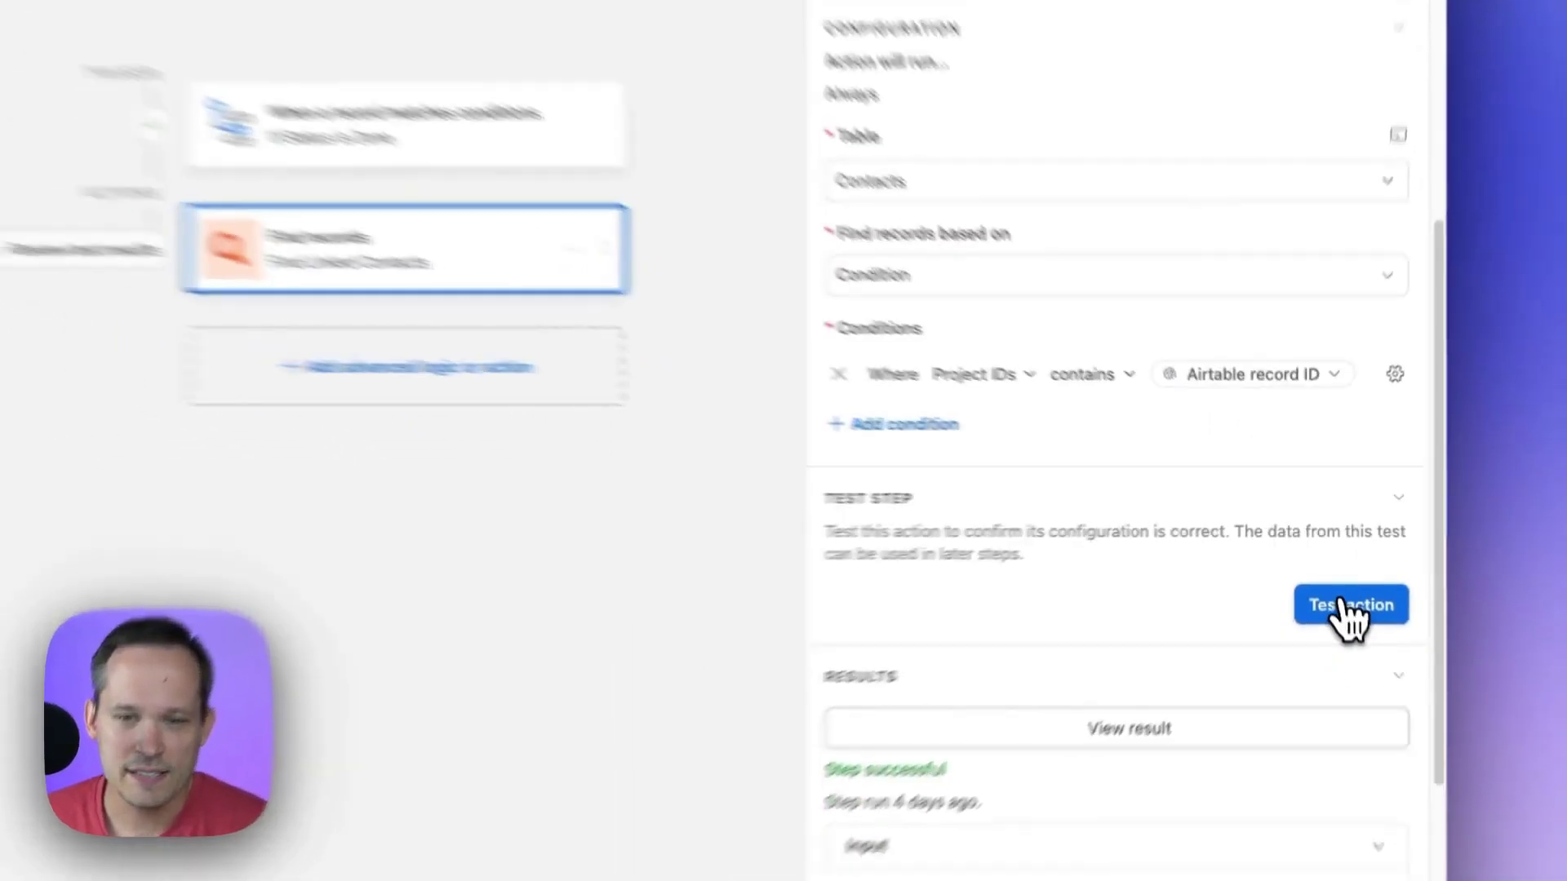
# Step: Run a test of Find Linked Contacts to find the two contacts linked to the project
pyautogui.click(1329, 621)
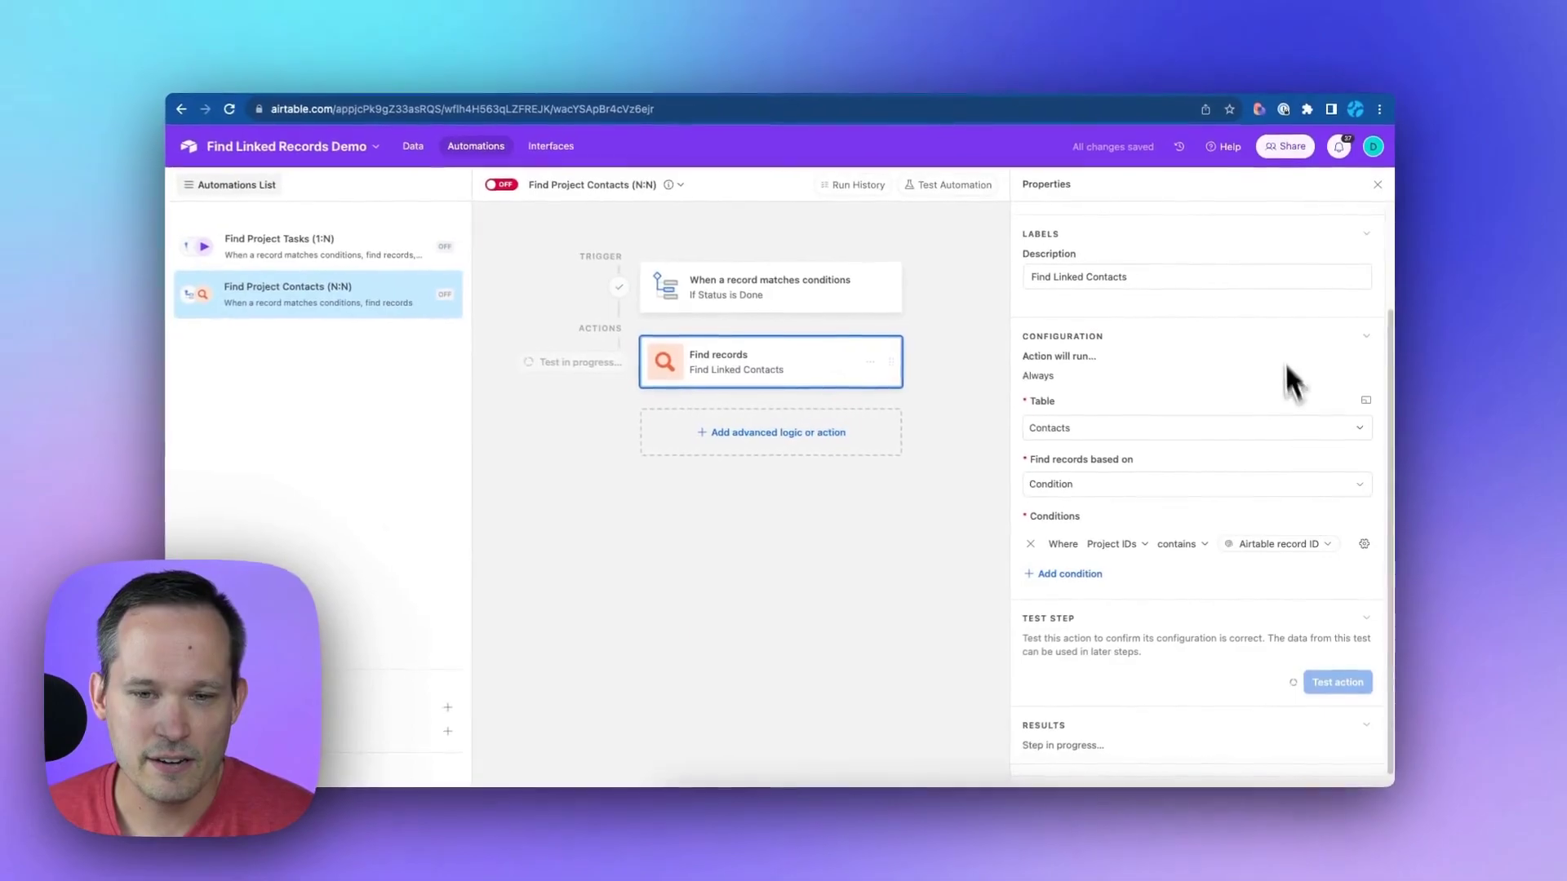